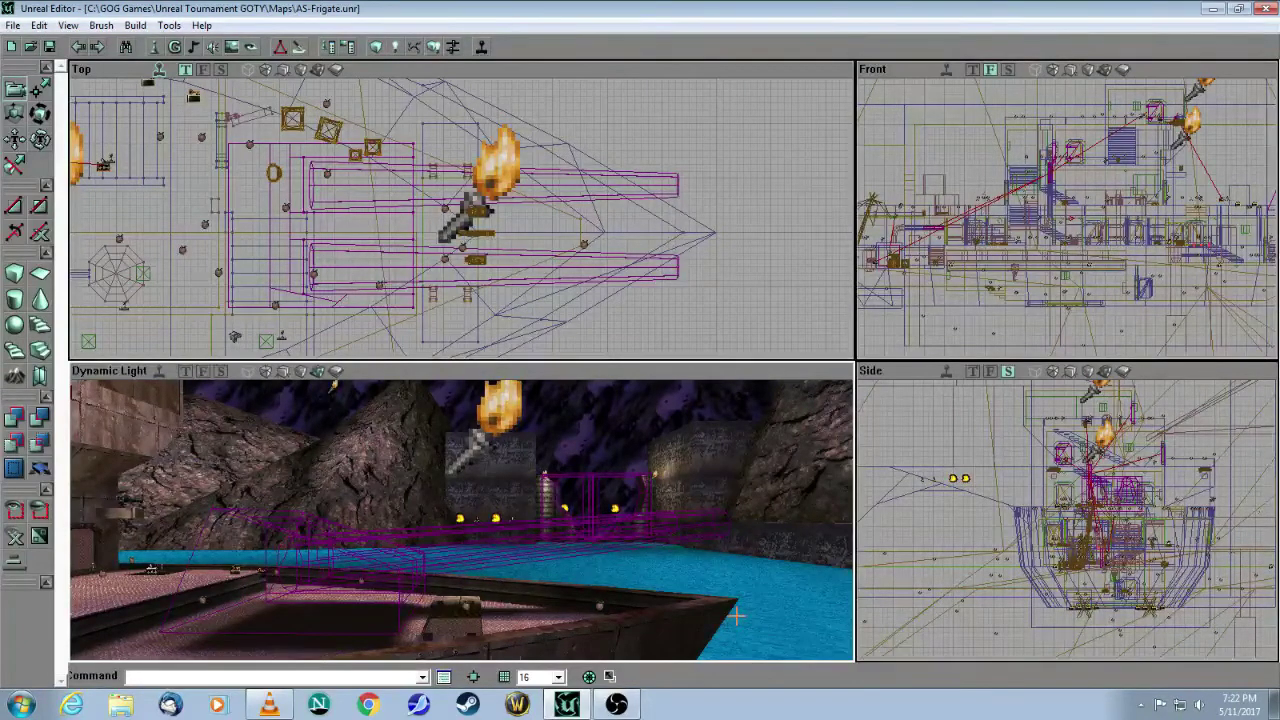
- Inspect the Events properties of the button mover on the console beside the wall
click(284, 708)
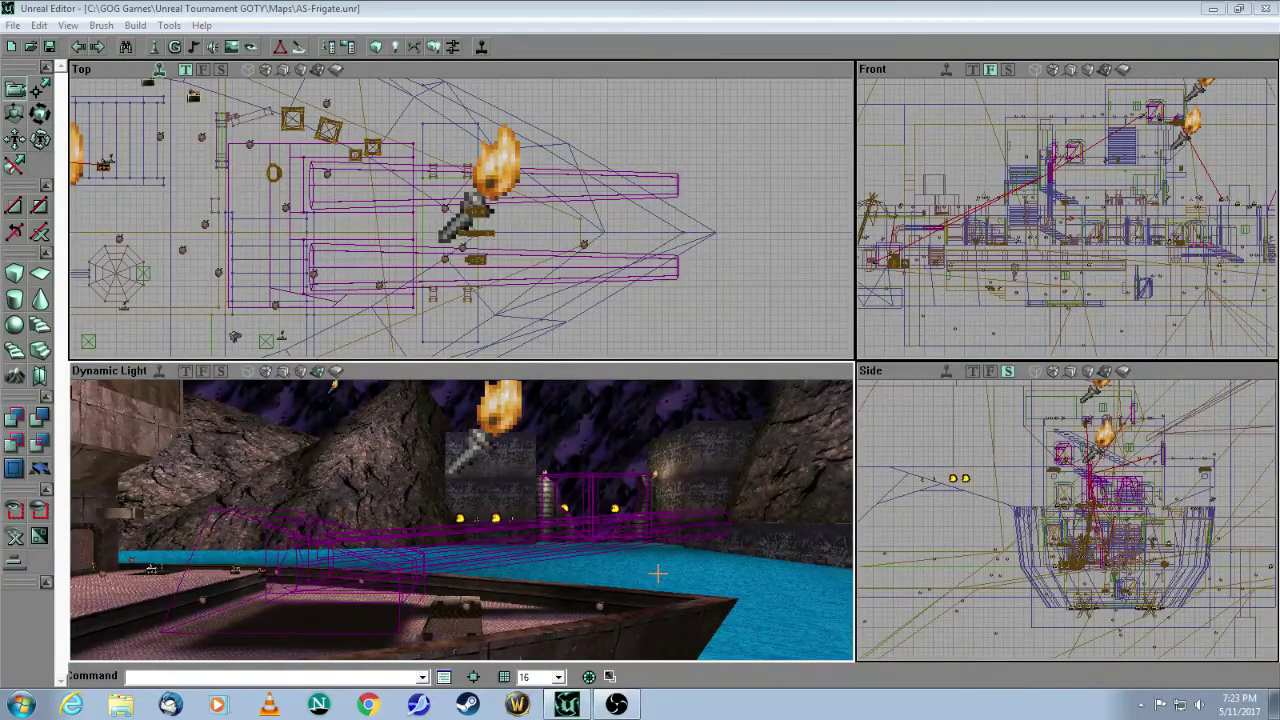
drag(658, 573, 468, 470)
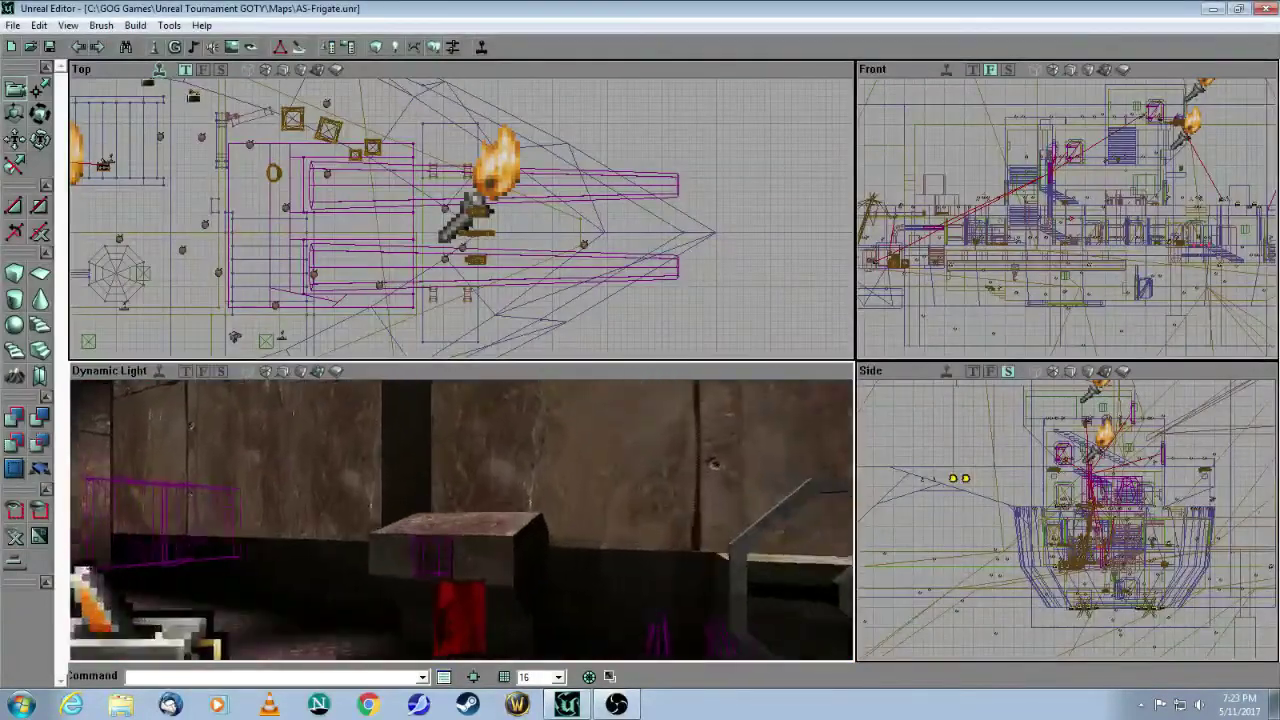
drag(657, 540, 606, 615)
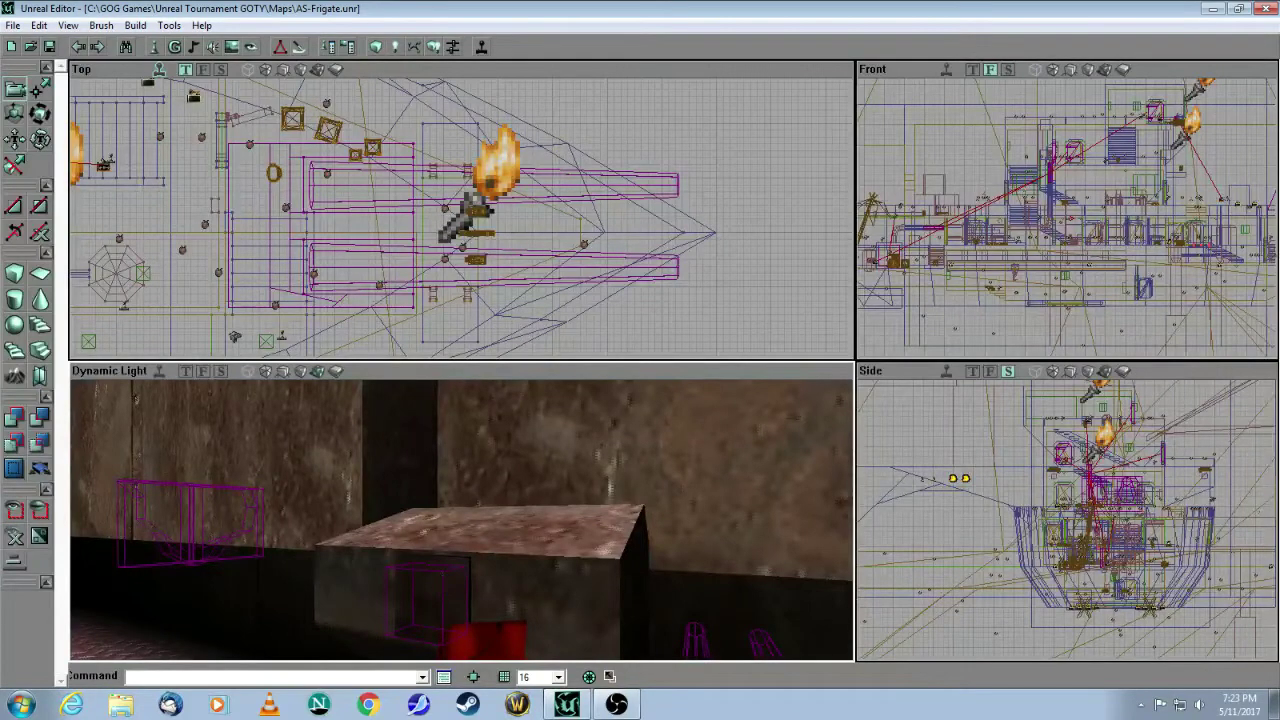
click(441, 584)
right_click(441, 584)
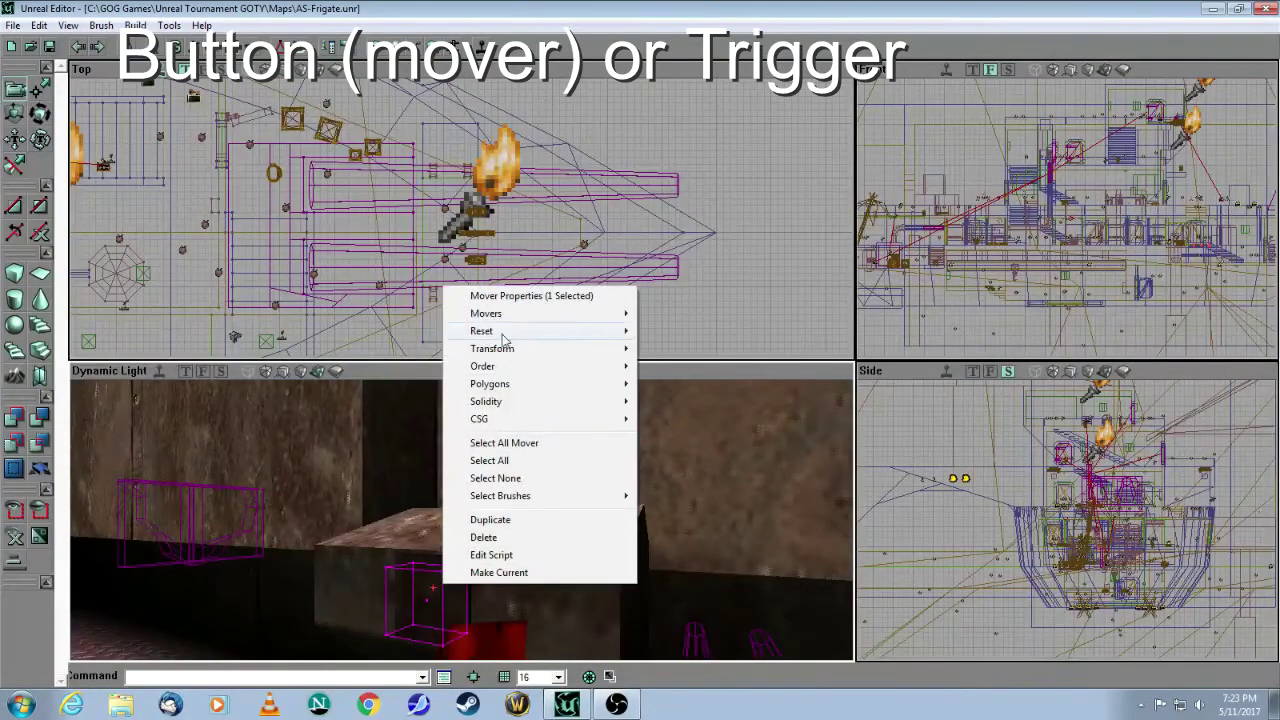
click(515, 295)
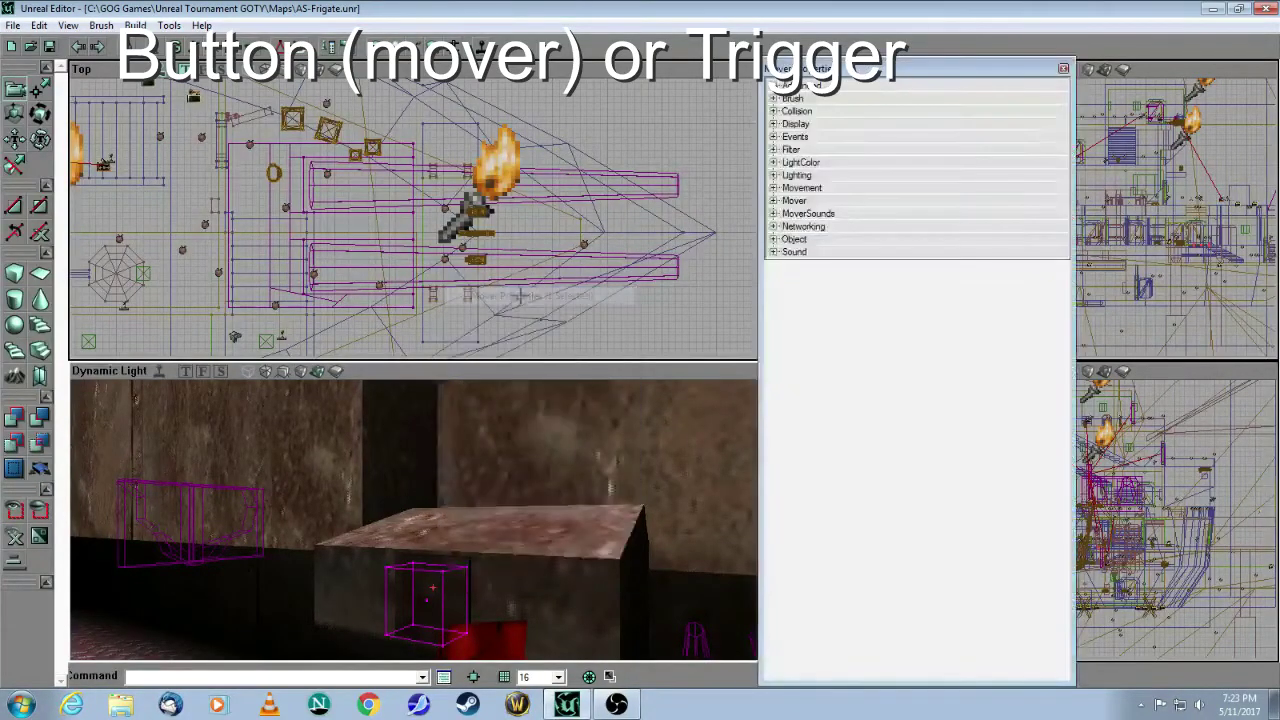
click(775, 136)
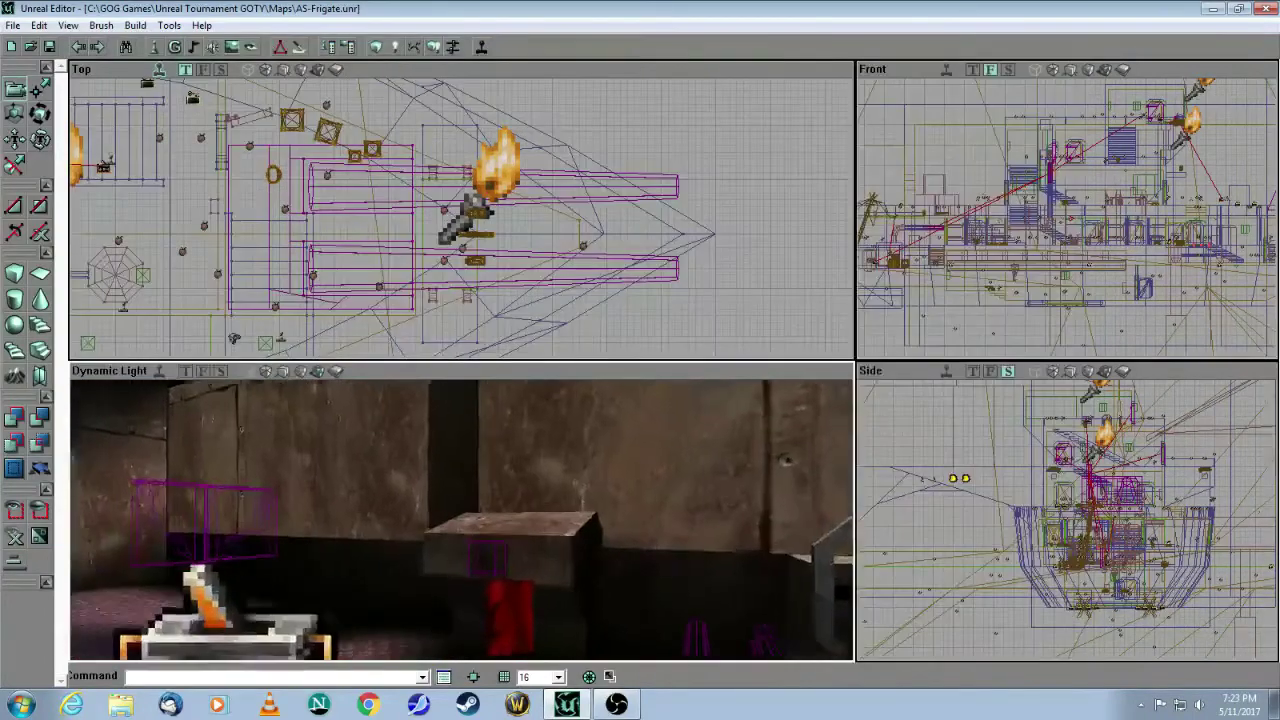
- Inspect the Dispatcher's OutEvents list in its properties, and close the properties afterward
drag(785, 458, 445, 400)
drag(416, 496, 384, 472)
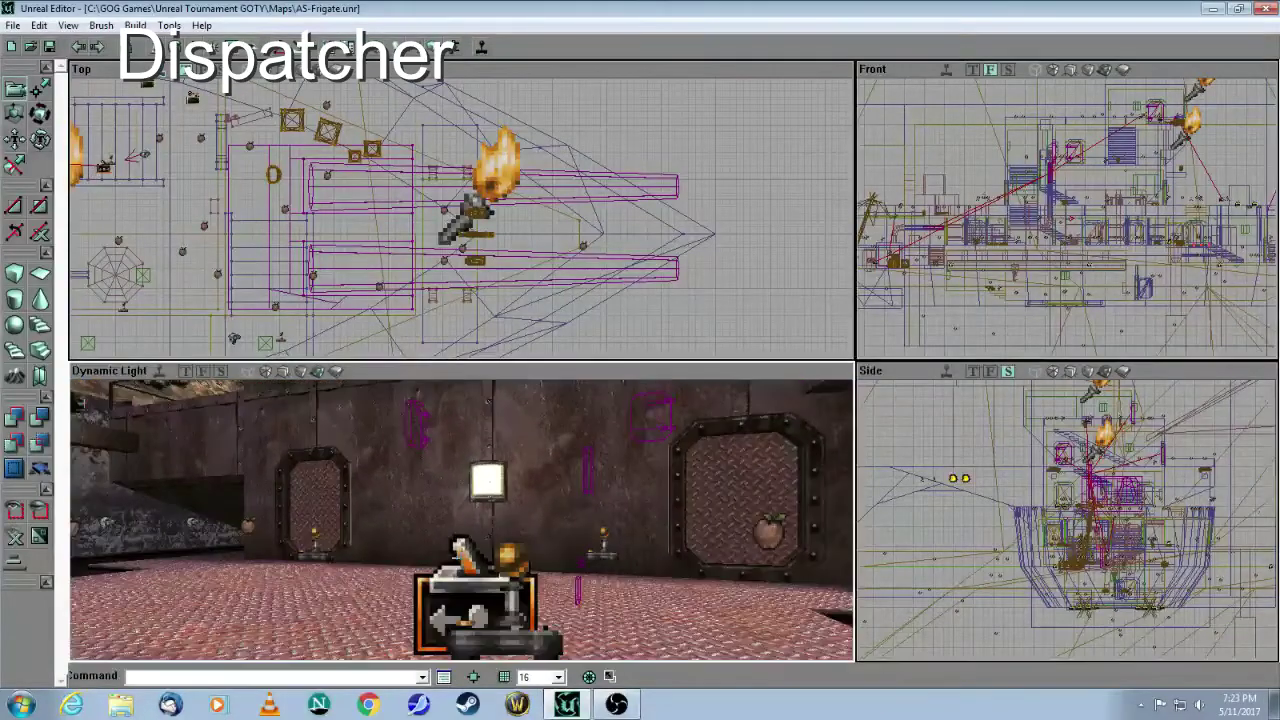
click(432, 600)
right_click(432, 600)
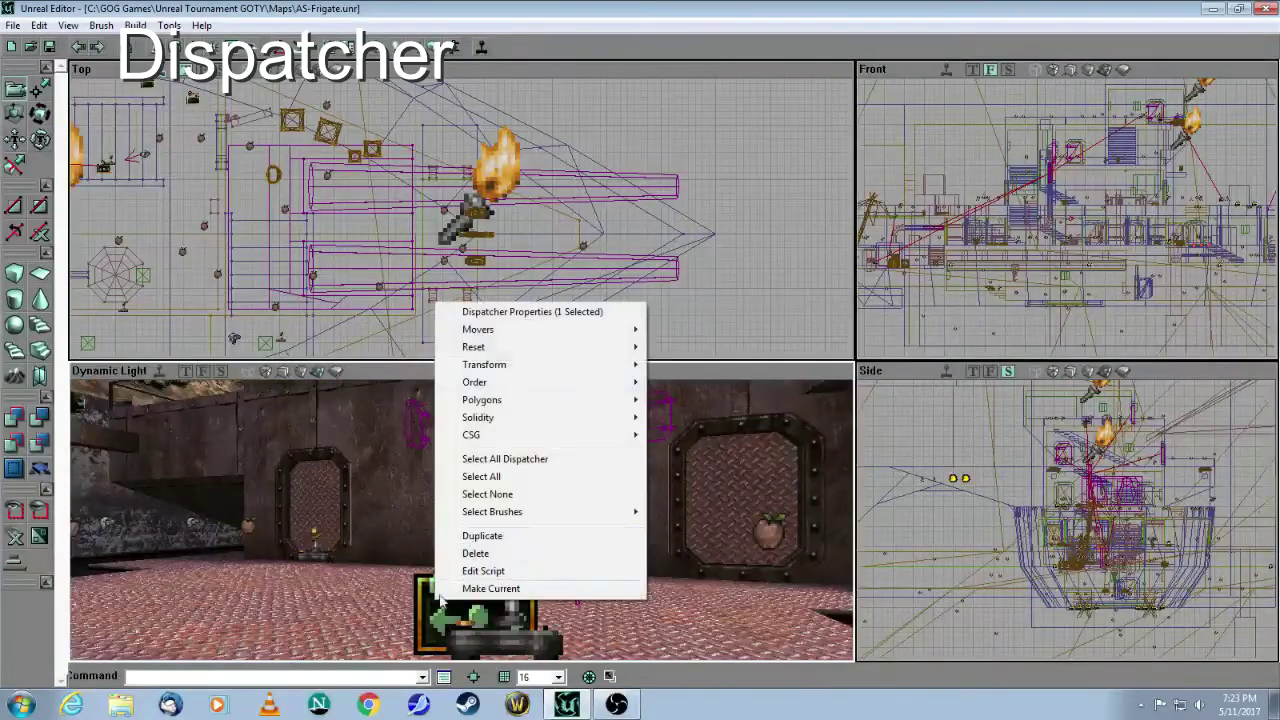
click(486, 312)
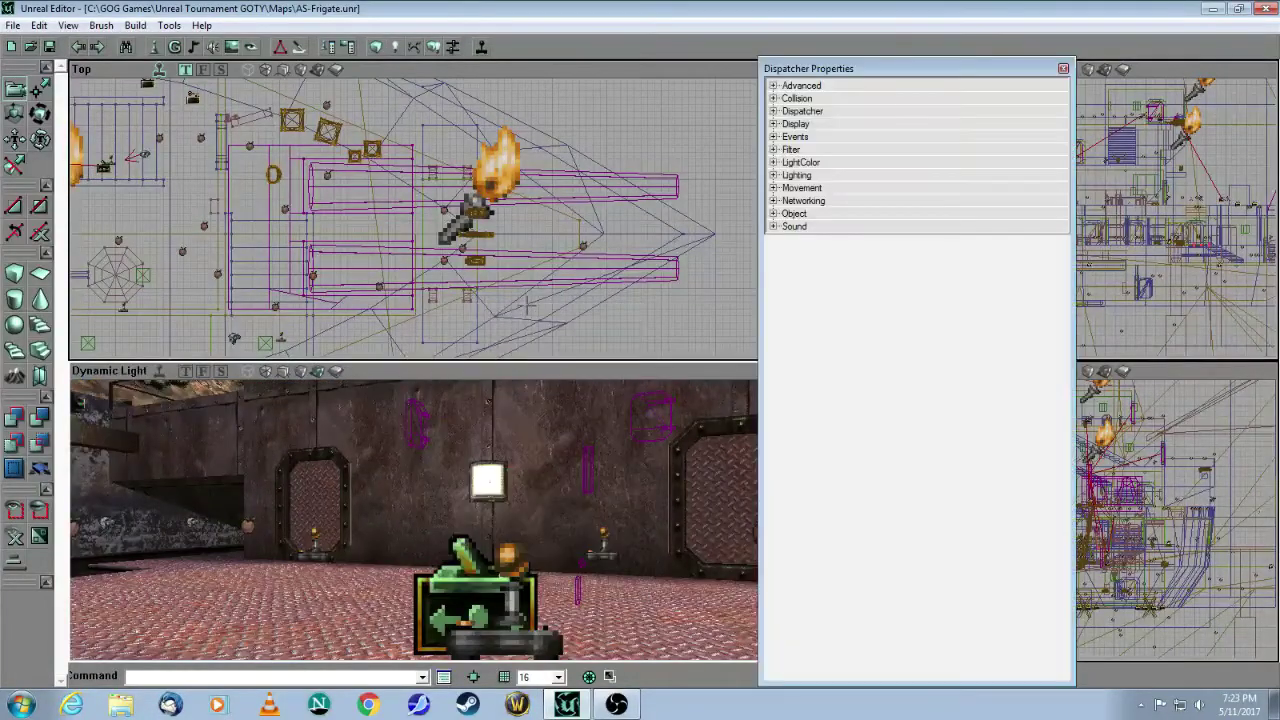
click(773, 111)
click(782, 137)
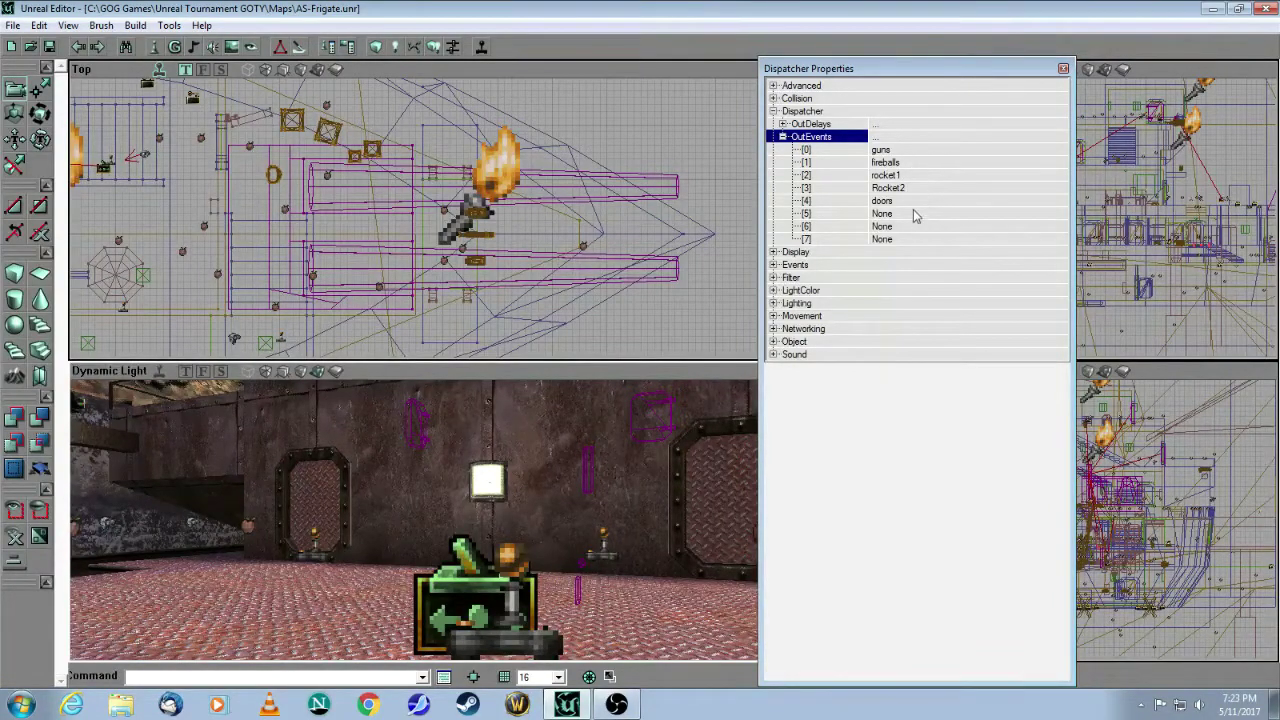
click(1063, 69)
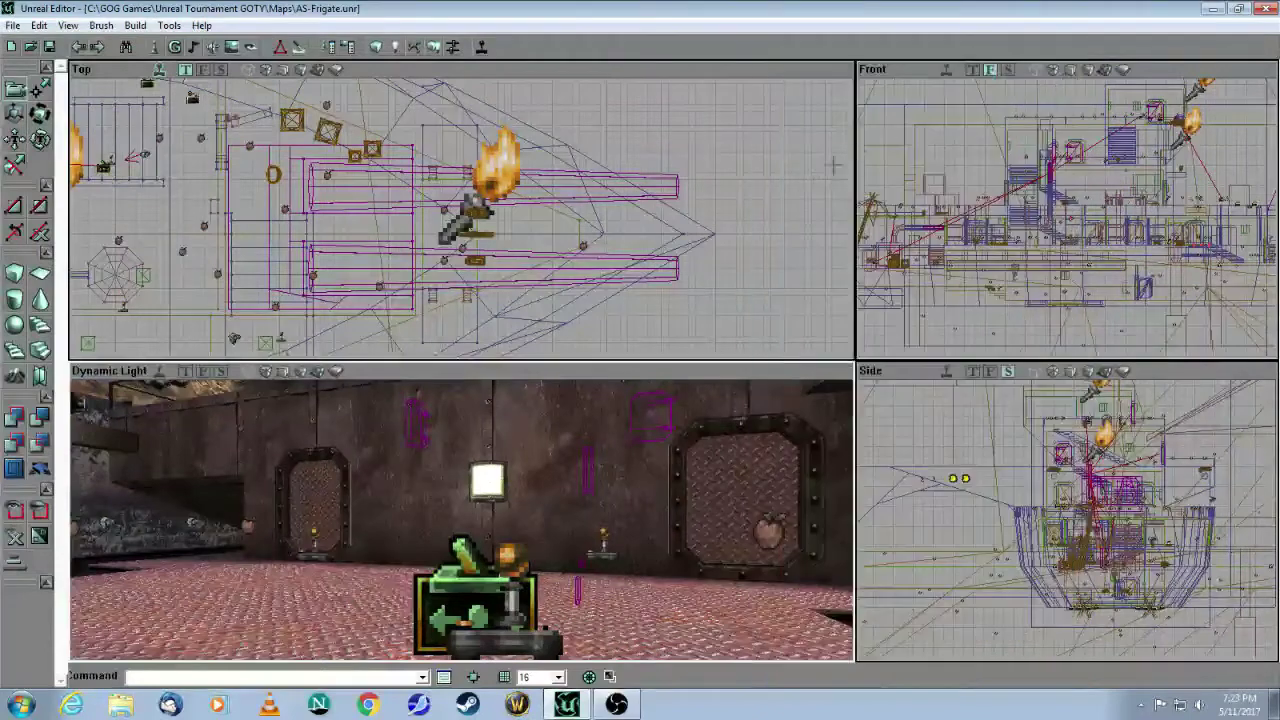
- Select the twin cannons' GradualMover and the gun base's GradualMover in turn to identify both parts
drag(461, 520, 425, 485)
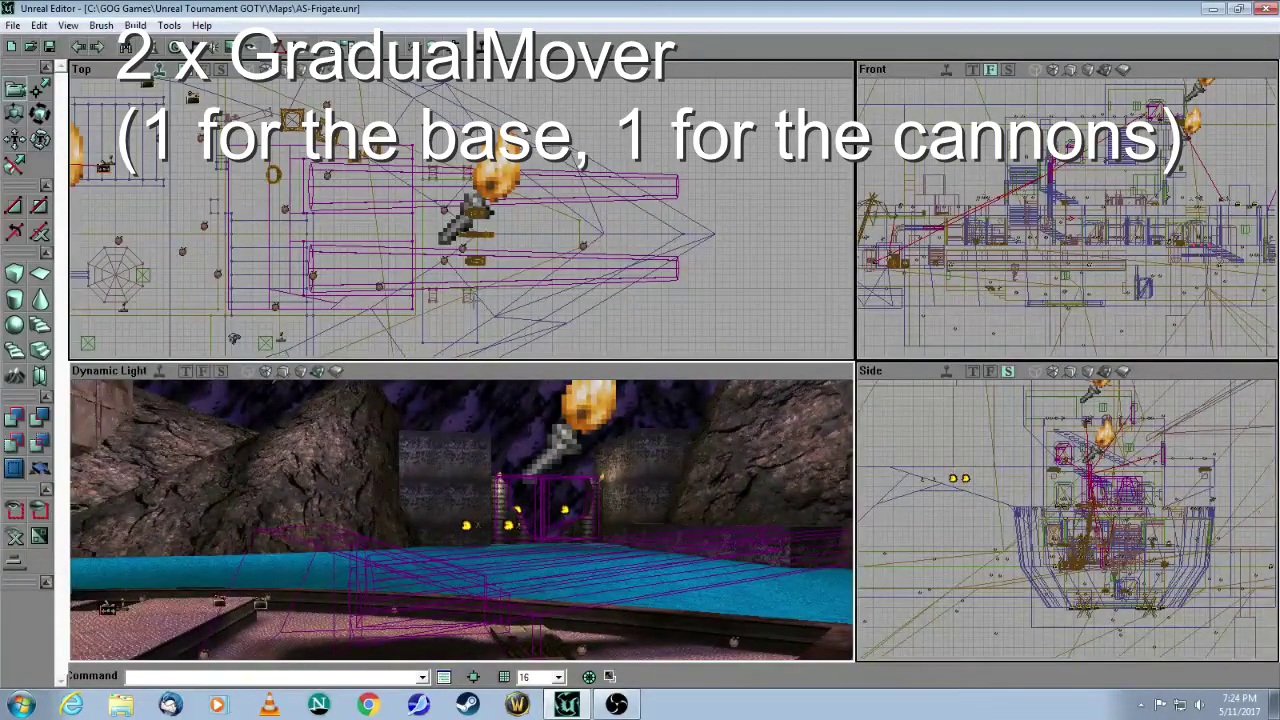
click(378, 565)
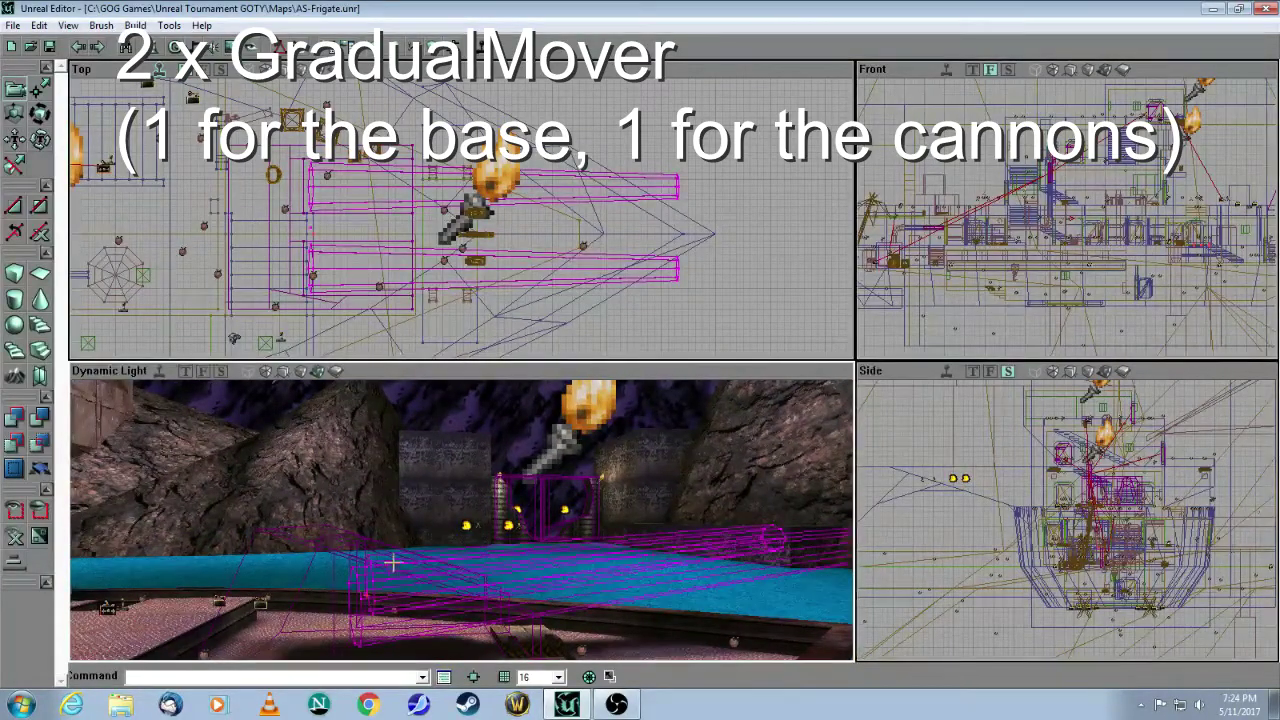
click(311, 539)
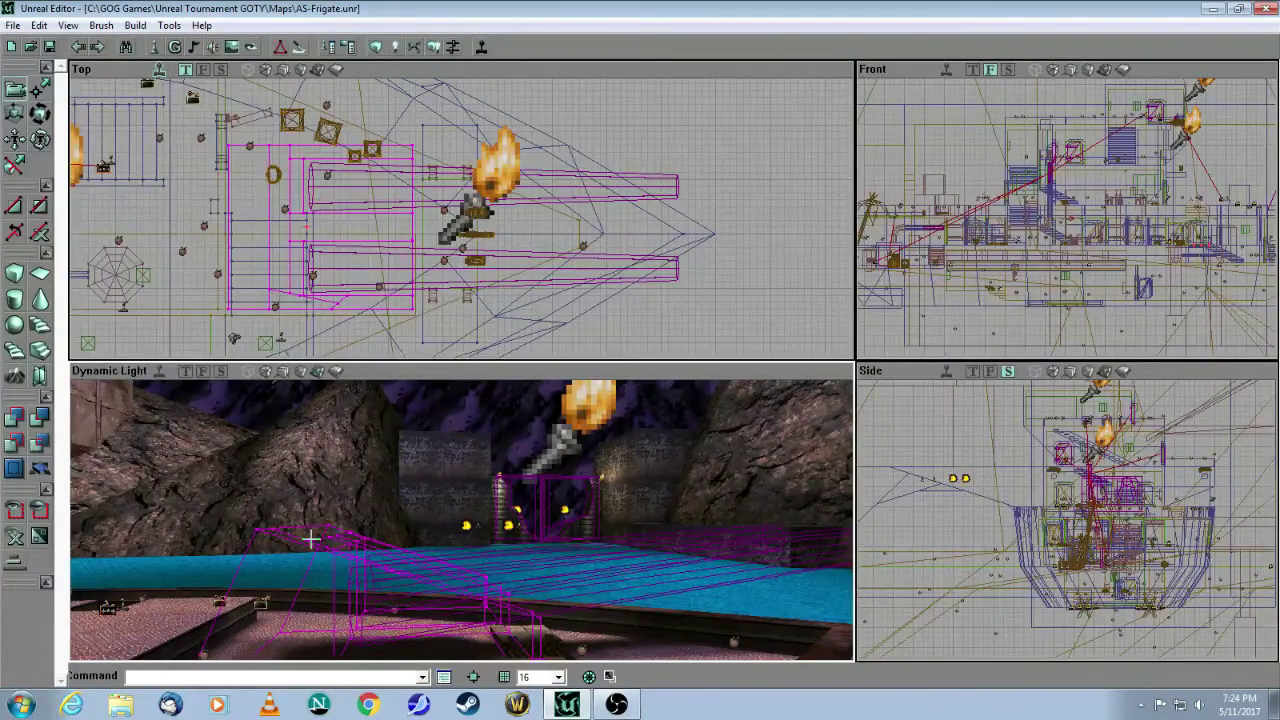
click(623, 578)
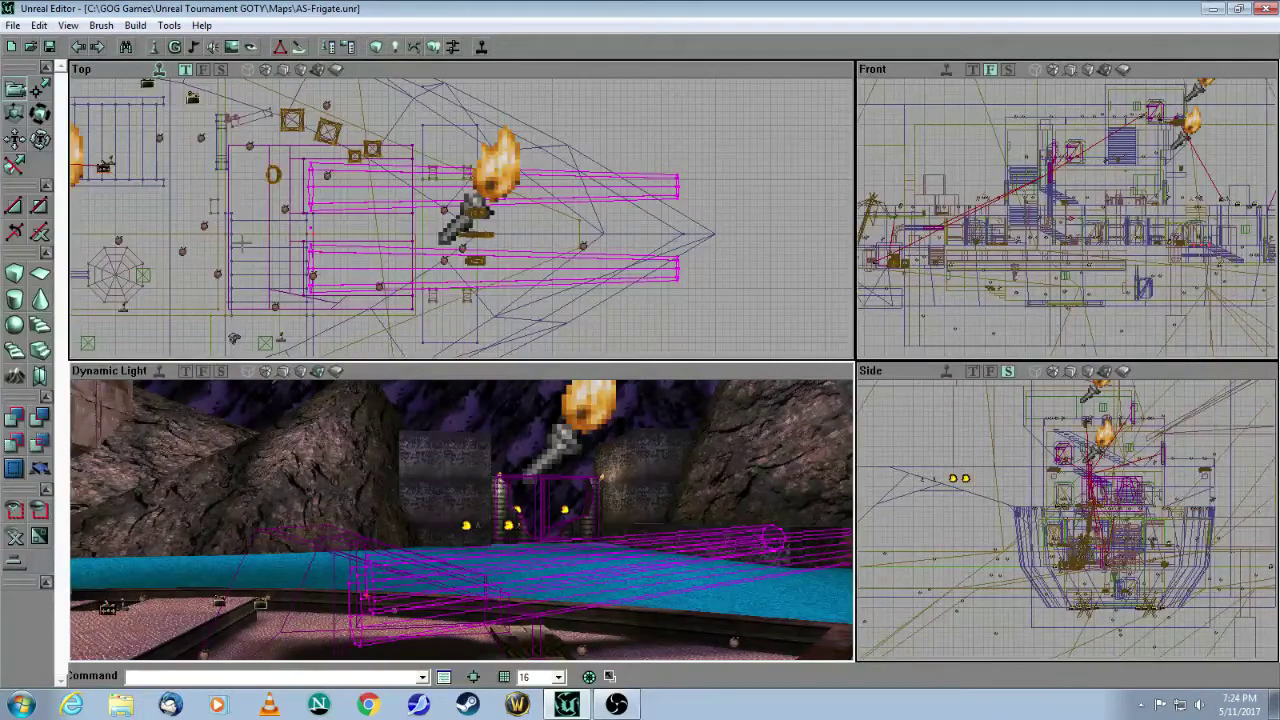
- Switch the gun base's GradualMover to its Key 1 position
drag(584, 326, 784, 305)
drag(512, 255, 417, 306)
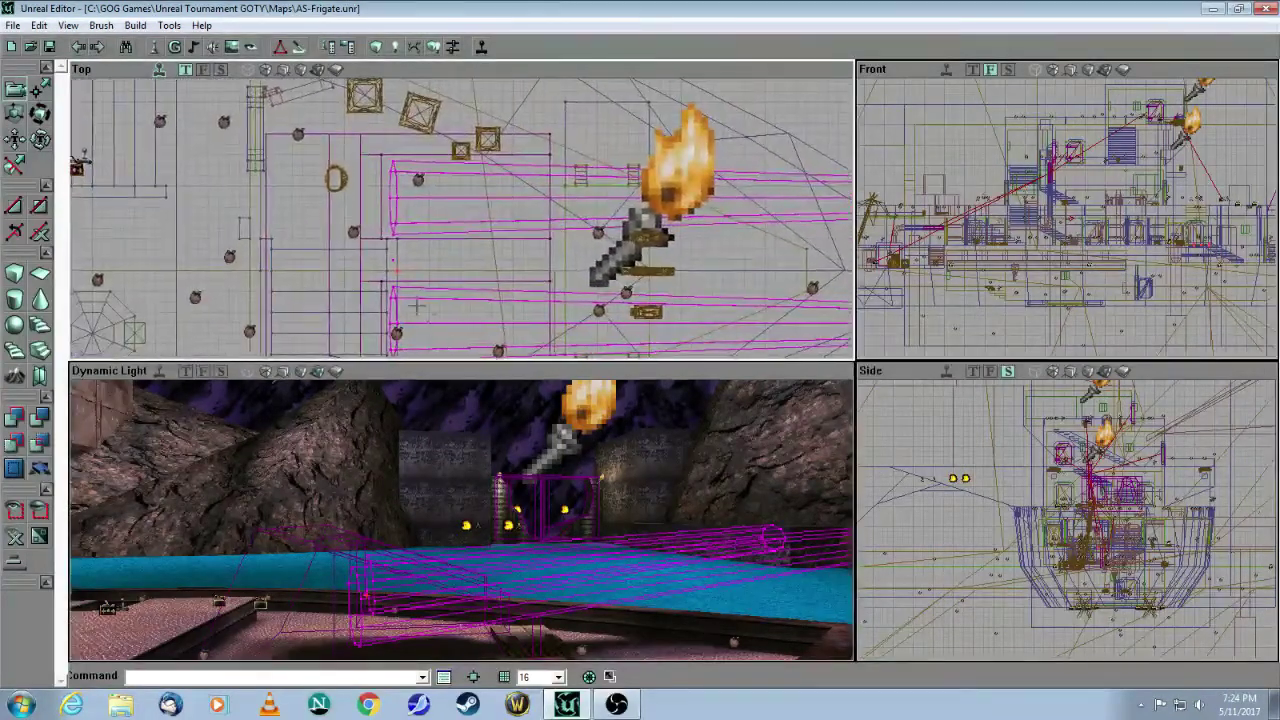
right_click(362, 253)
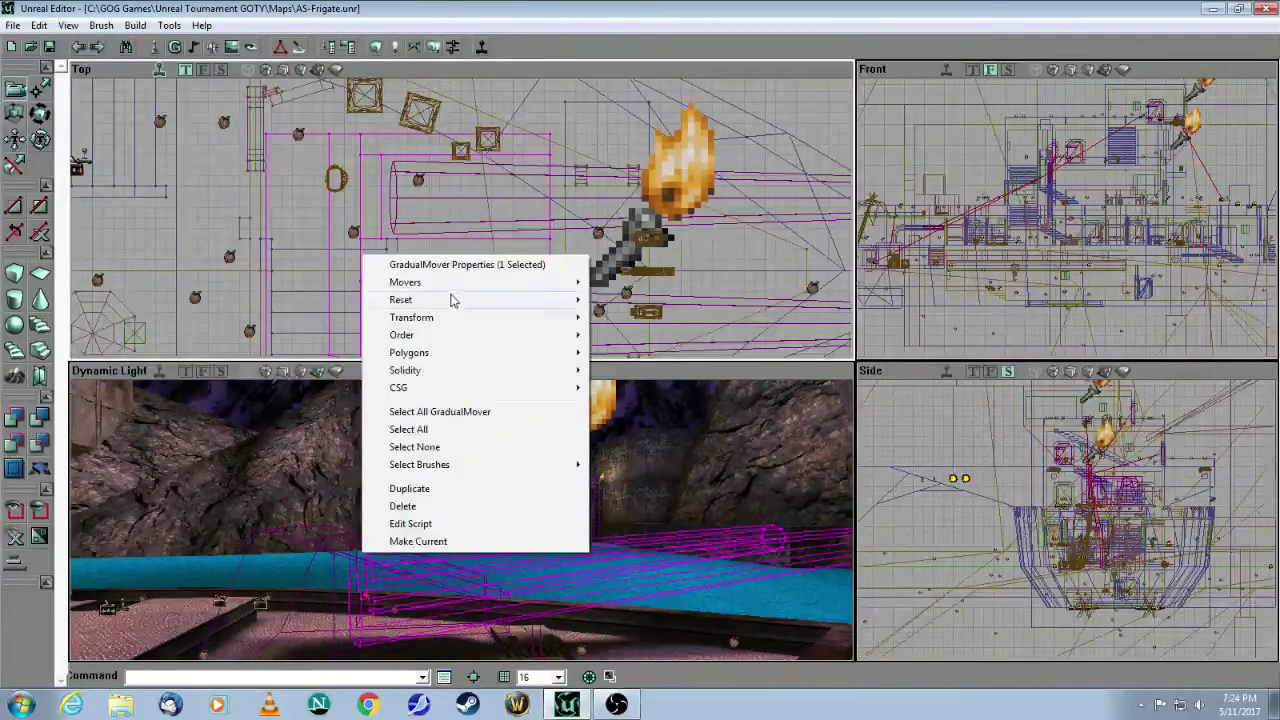
mouse_move(504, 286)
click(620, 324)
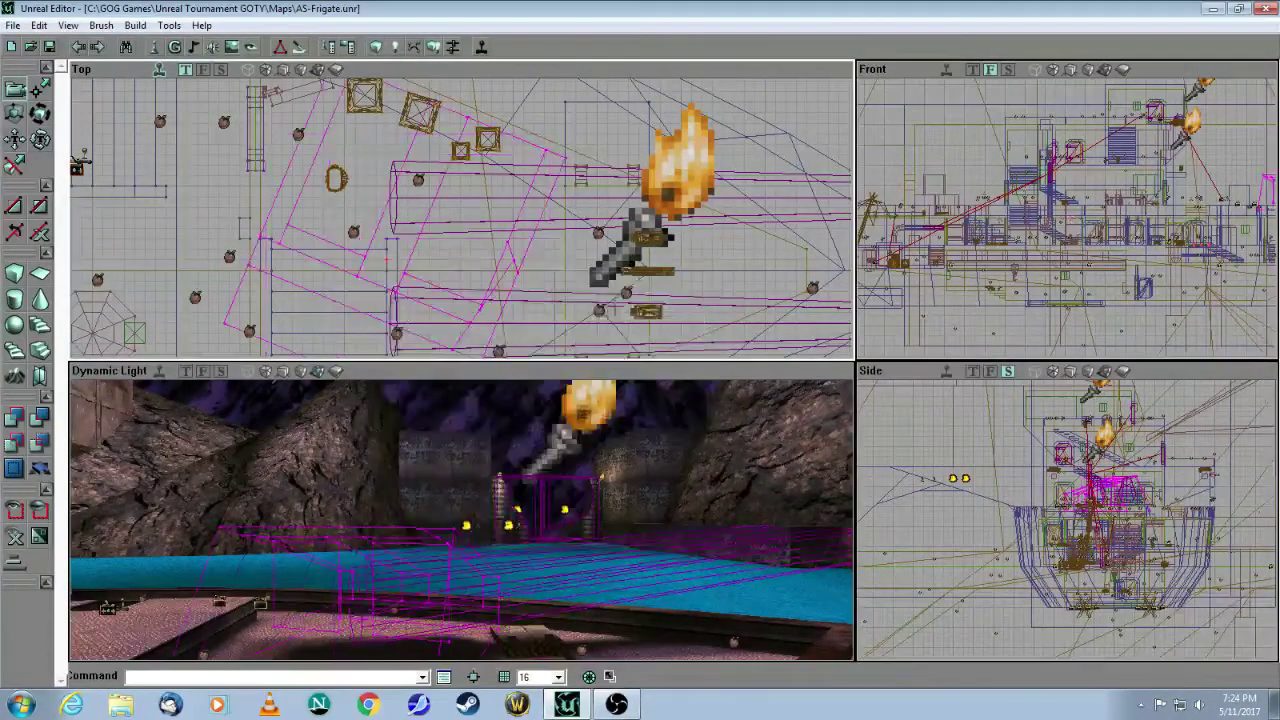
- Switch the twin cannons' GradualMover to its Key 1 position, matching the rotated base
right_click(727, 226)
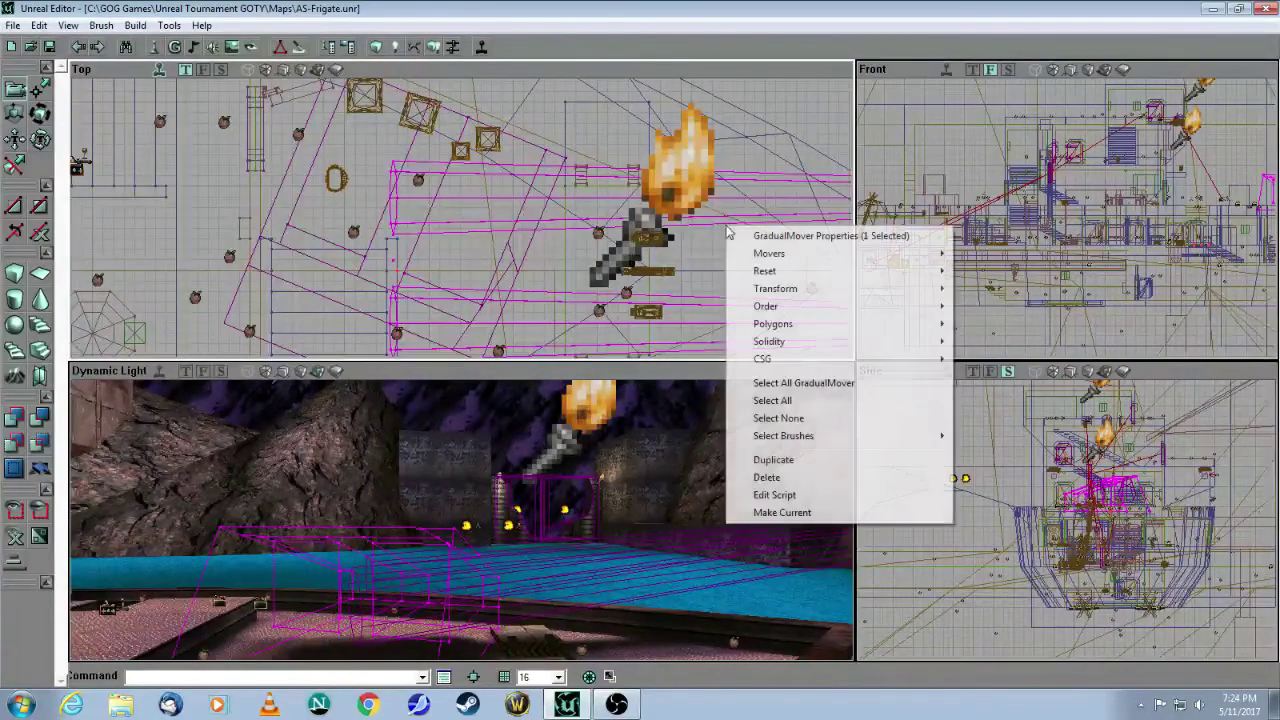
mouse_move(805, 261)
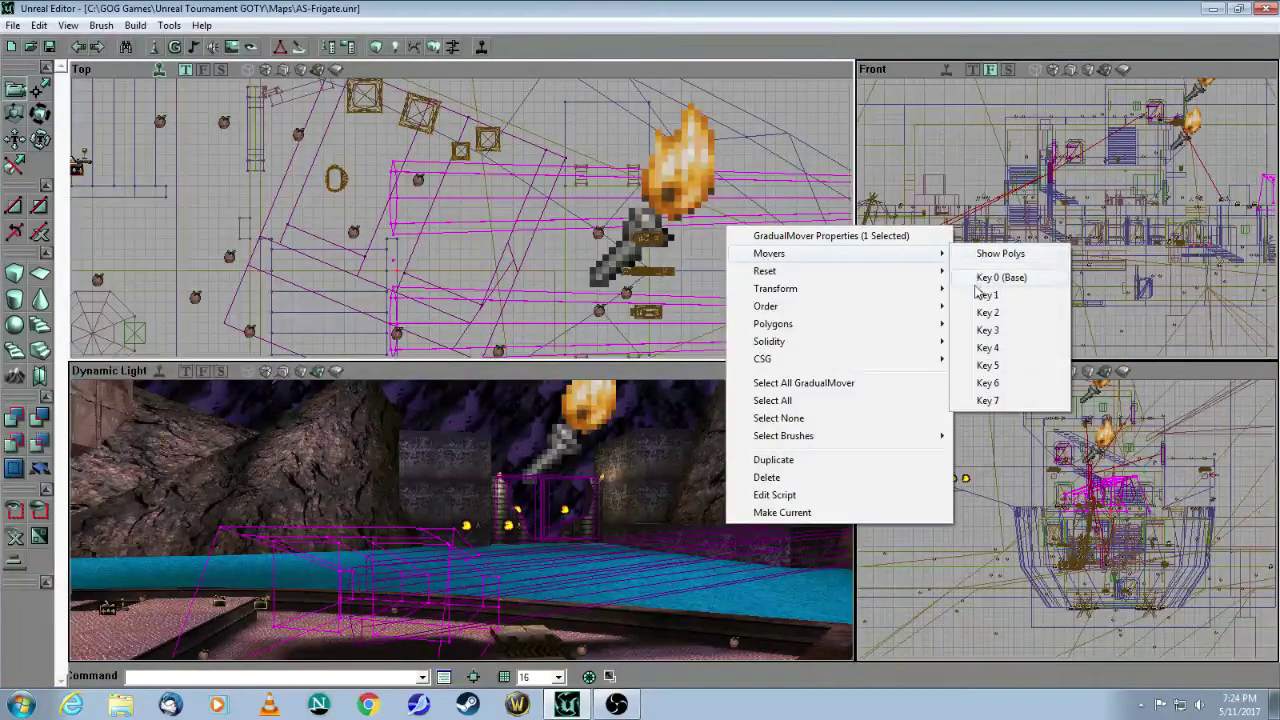
click(981, 300)
drag(600, 200, 632, 324)
drag(462, 218, 450, 180)
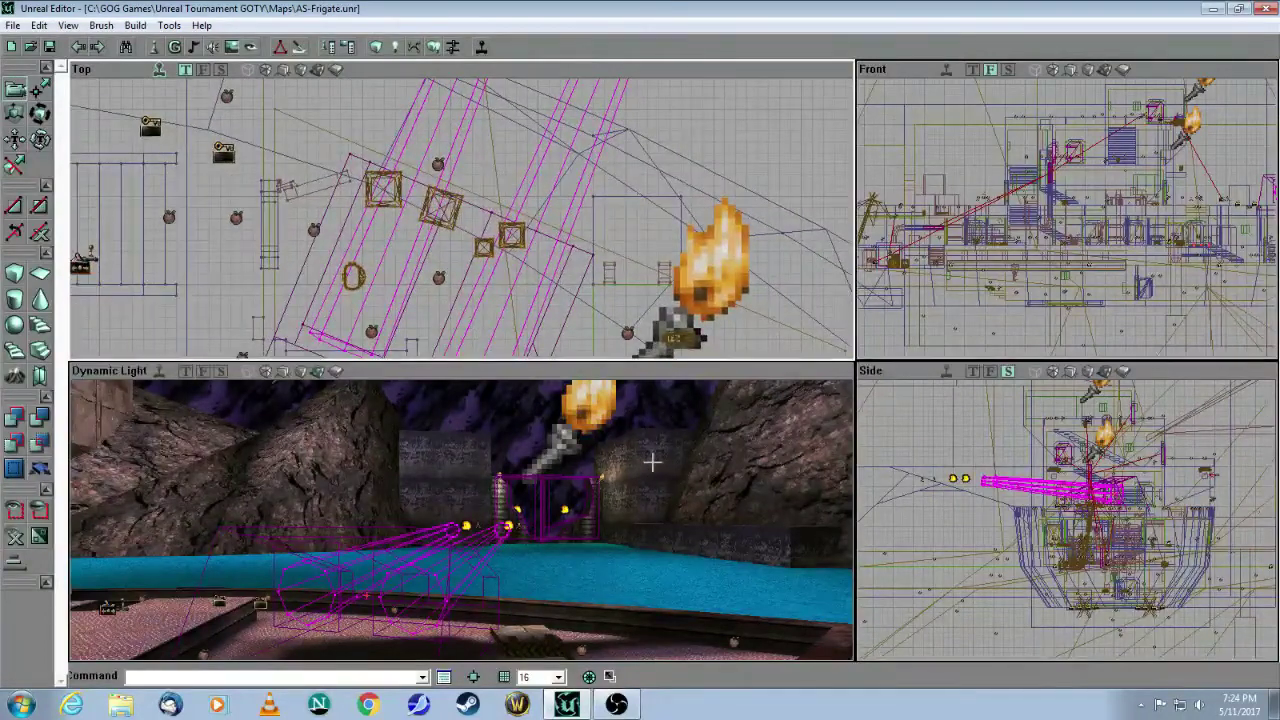
right_click(577, 211)
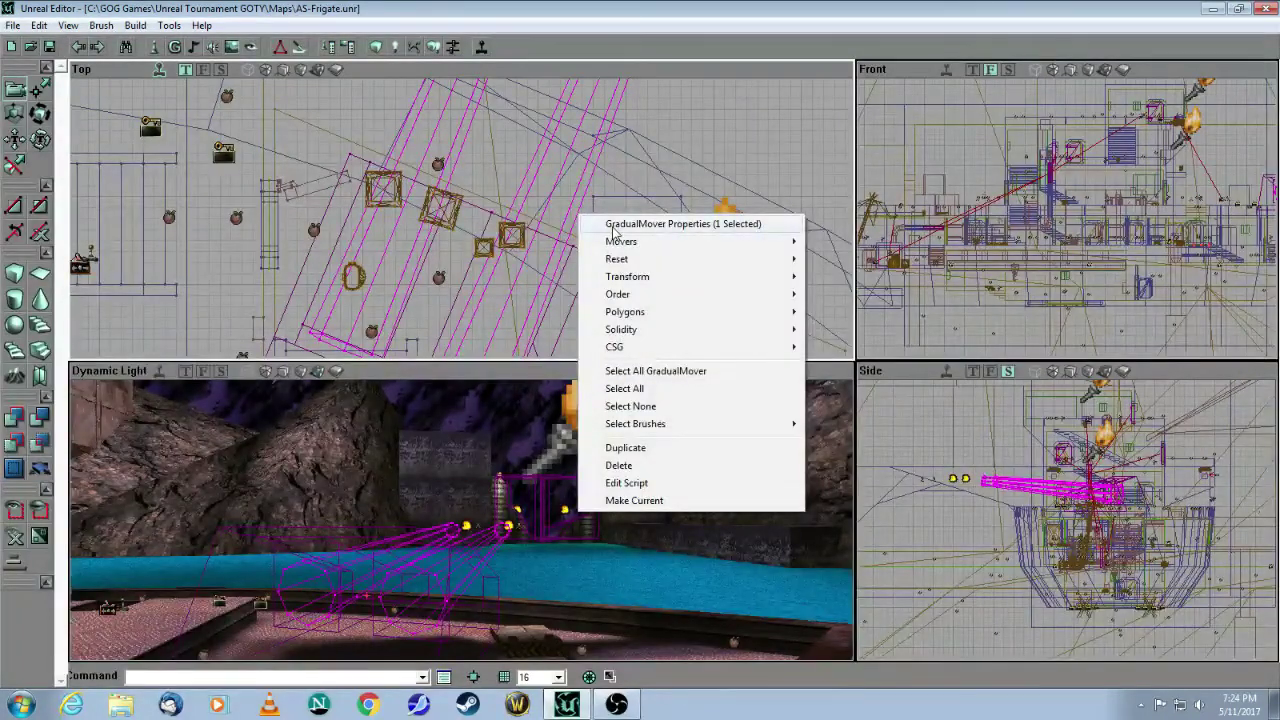
click(729, 118)
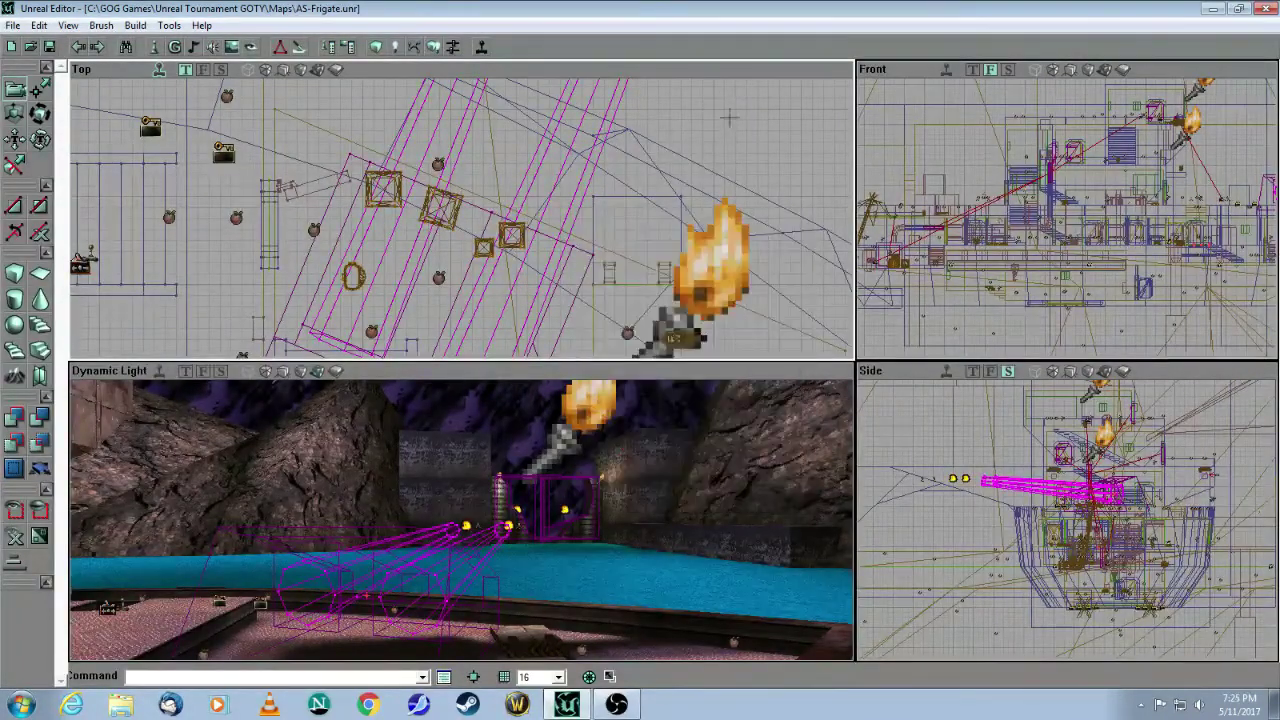
- Check the Event and Tag settings of the nearer ExplosionChain in front of the cannons
mouse_move(588, 546)
mouse_down()
mouse_move(598, 410)
mouse_move(540, 400)
mouse_move(575, 420)
mouse_move(490, 400)
mouse_move(520, 385)
mouse_move(573, 546)
mouse_up()
right_click(465, 257)
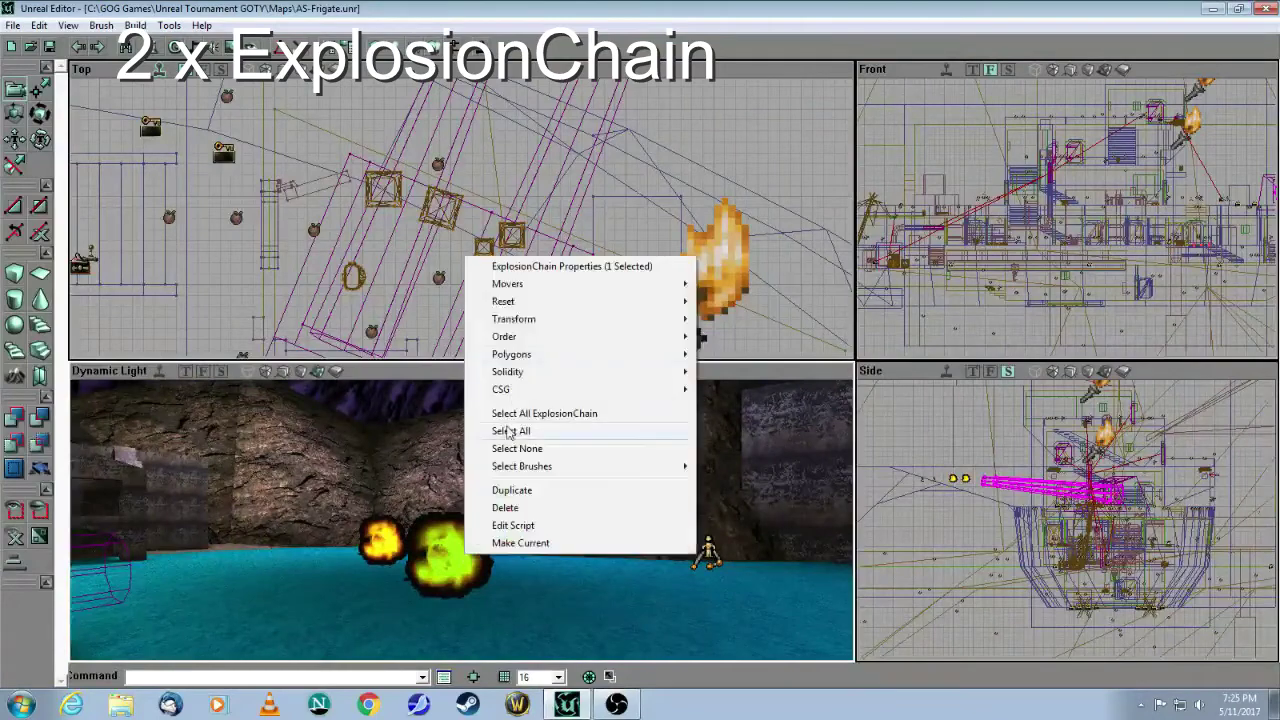
click(543, 268)
click(774, 137)
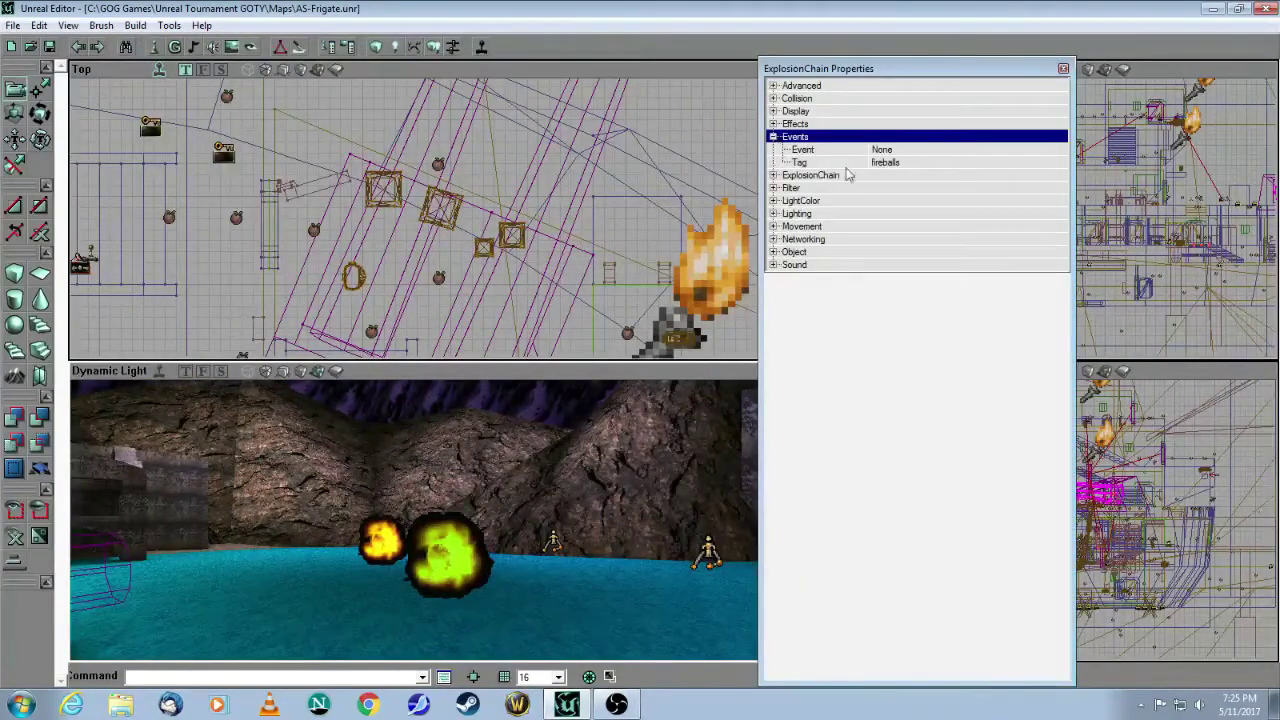
click(1063, 68)
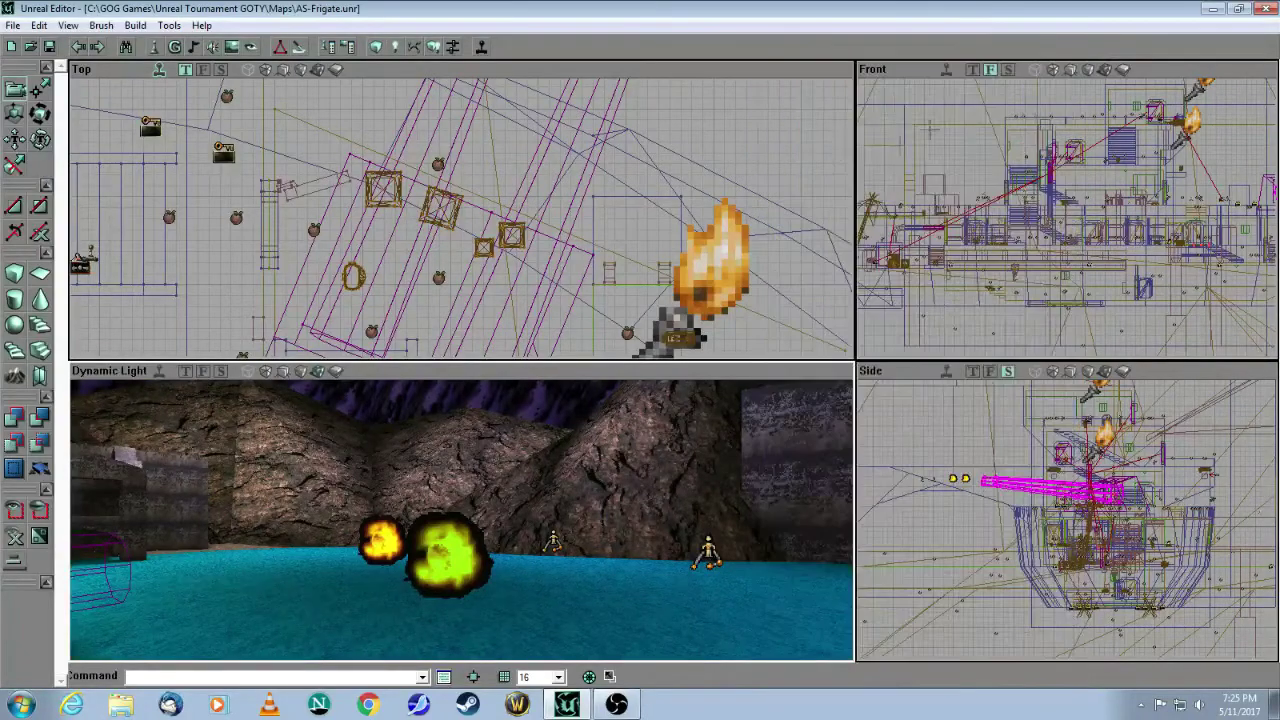
- Check the Event and Tag settings of the nearer Spawnpoint above the water
mouse_move(504, 497)
mouse_down()
mouse_move(420, 560)
mouse_move(420, 510)
mouse_move(470, 460)
mouse_move(500, 450)
mouse_move(503, 497)
mouse_move(503, 435)
mouse_move(420, 435)
mouse_move(503, 497)
mouse_up()
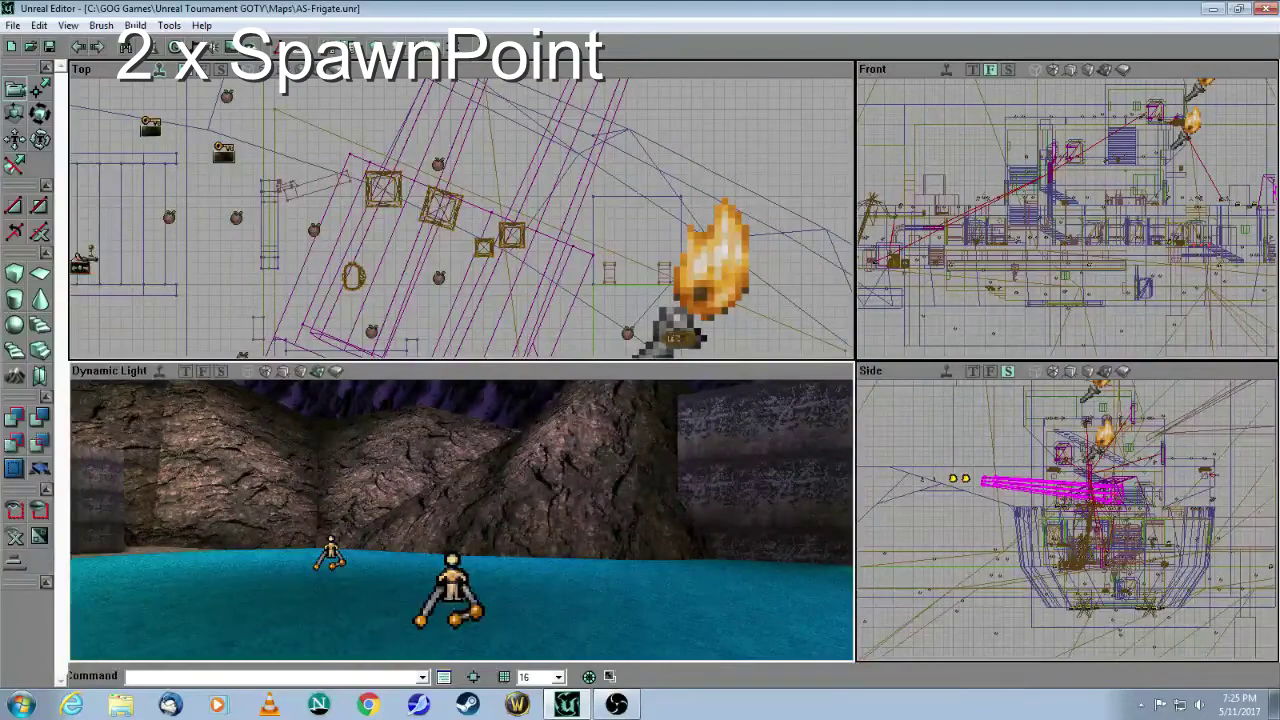
right_click(456, 594)
click(520, 307)
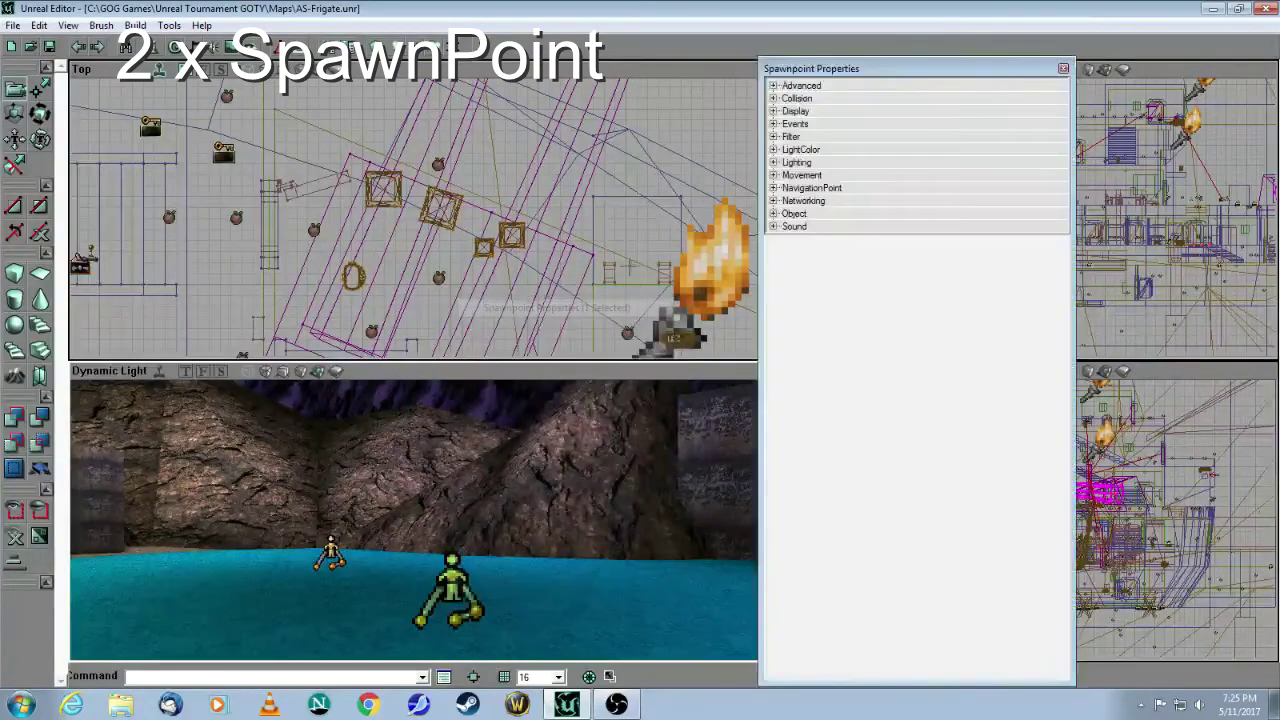
click(795, 123)
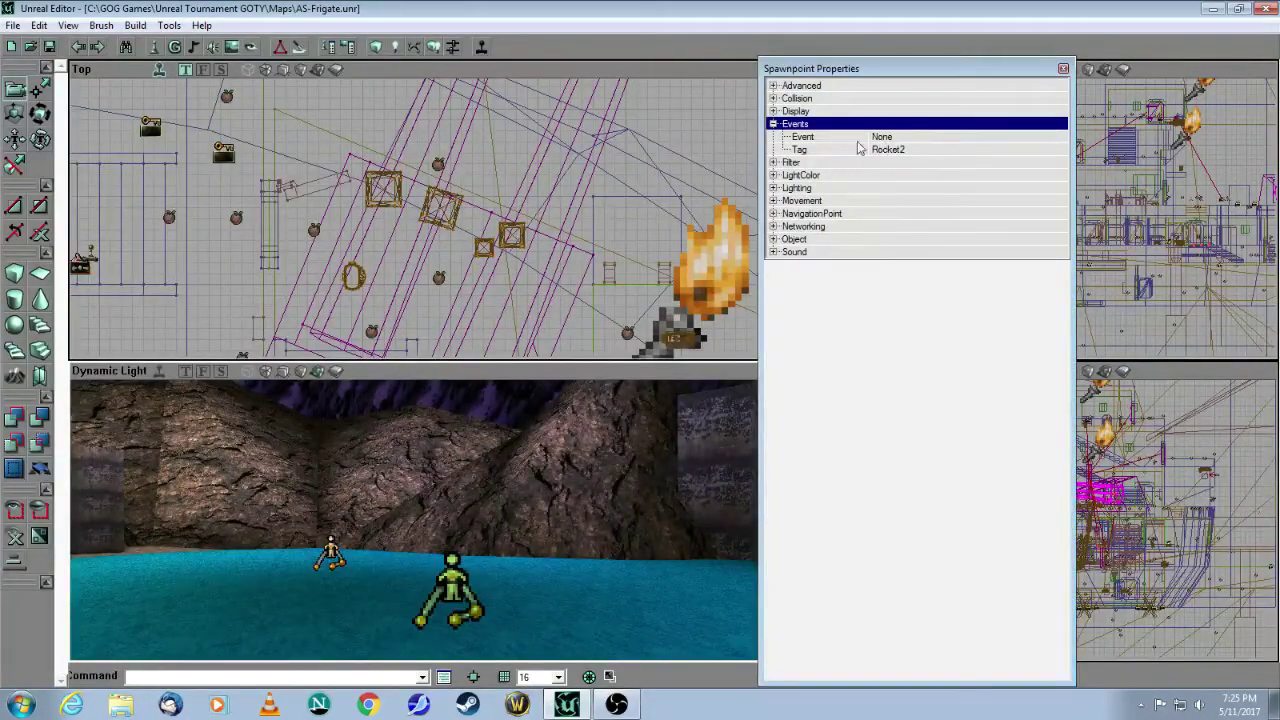
click(1063, 69)
drag(760, 134, 759, 137)
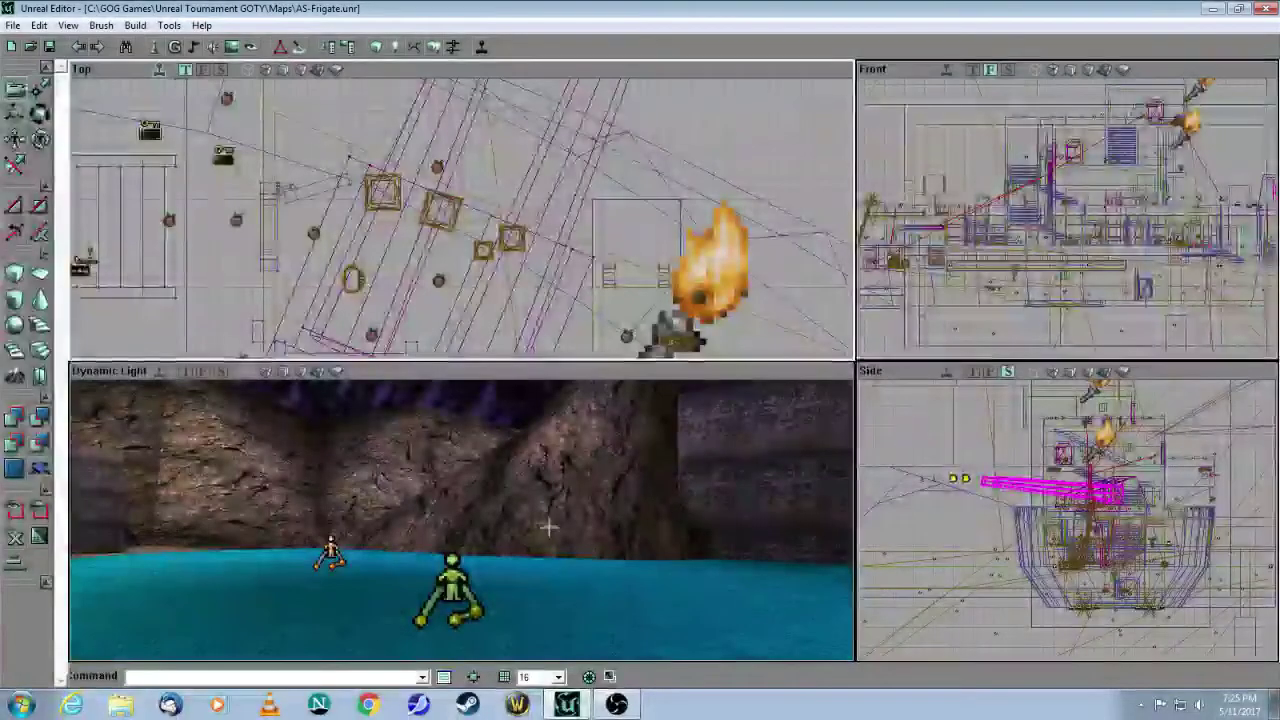
- Inspect the ThingFactory settings, including the prototype class, of one of the two ThingFactory actors on the deck
drag(549, 526, 115, 500)
drag(340, 532, 403, 591)
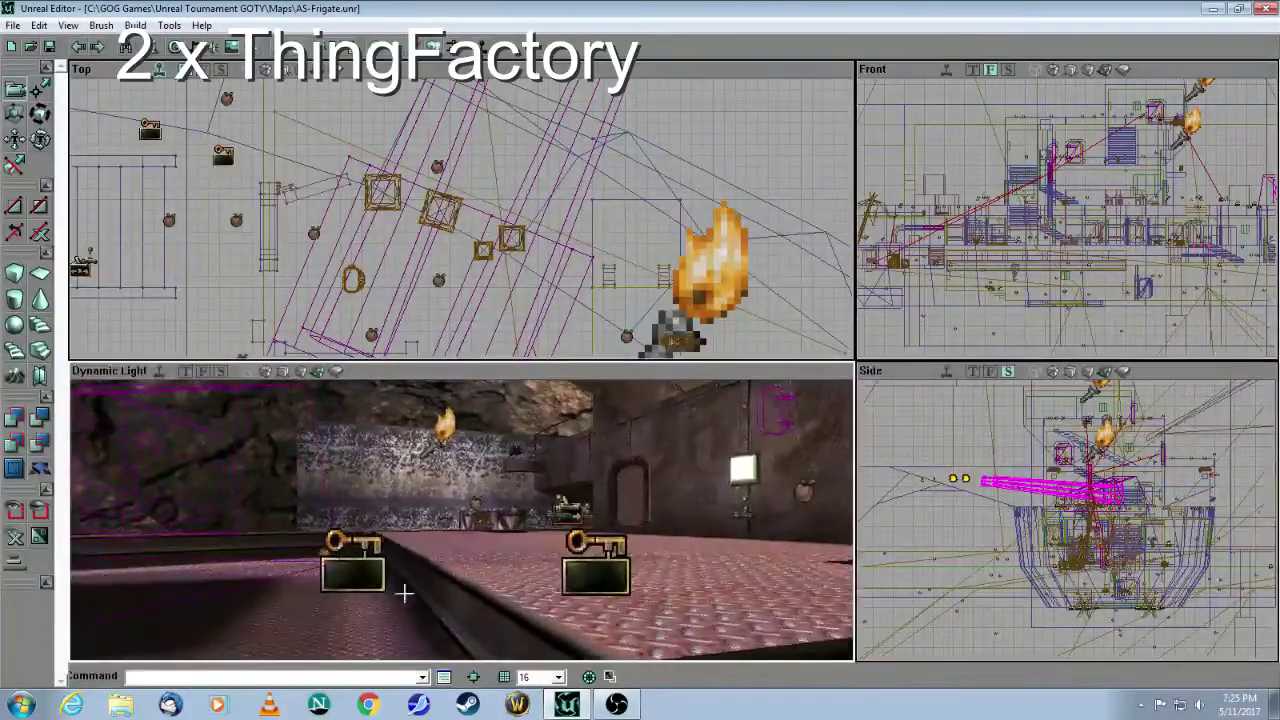
right_click(365, 576)
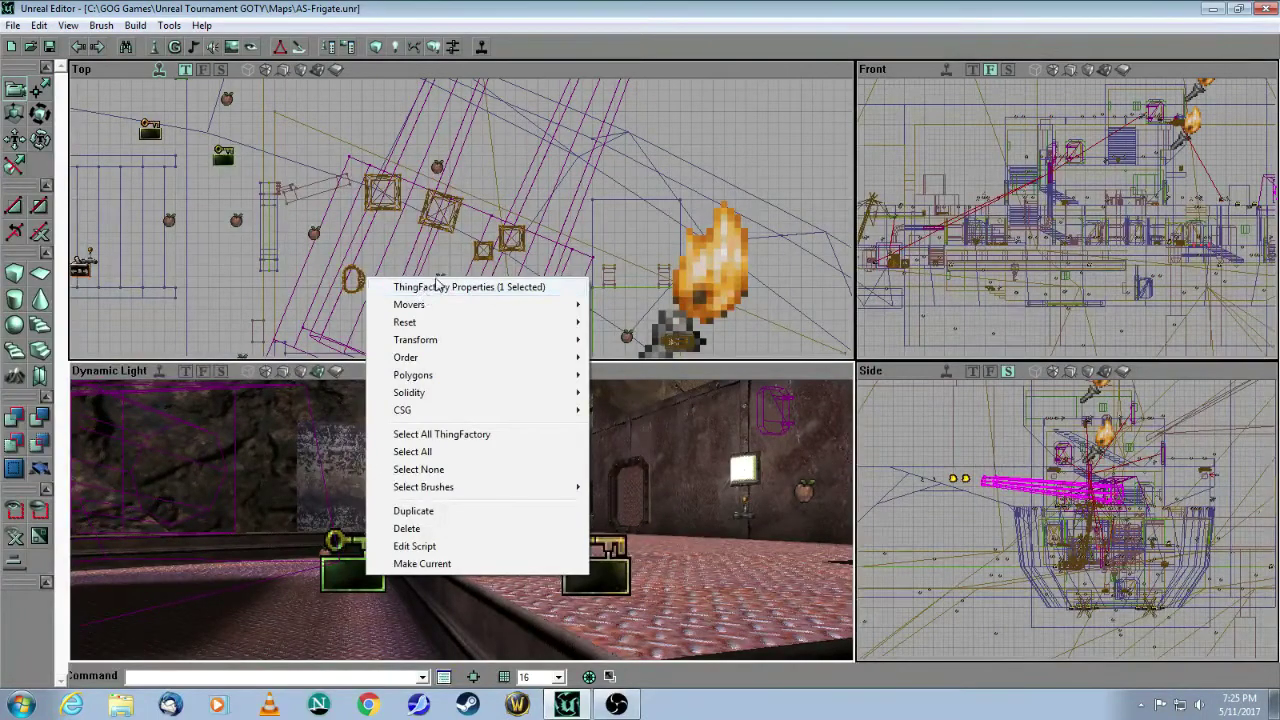
click(449, 288)
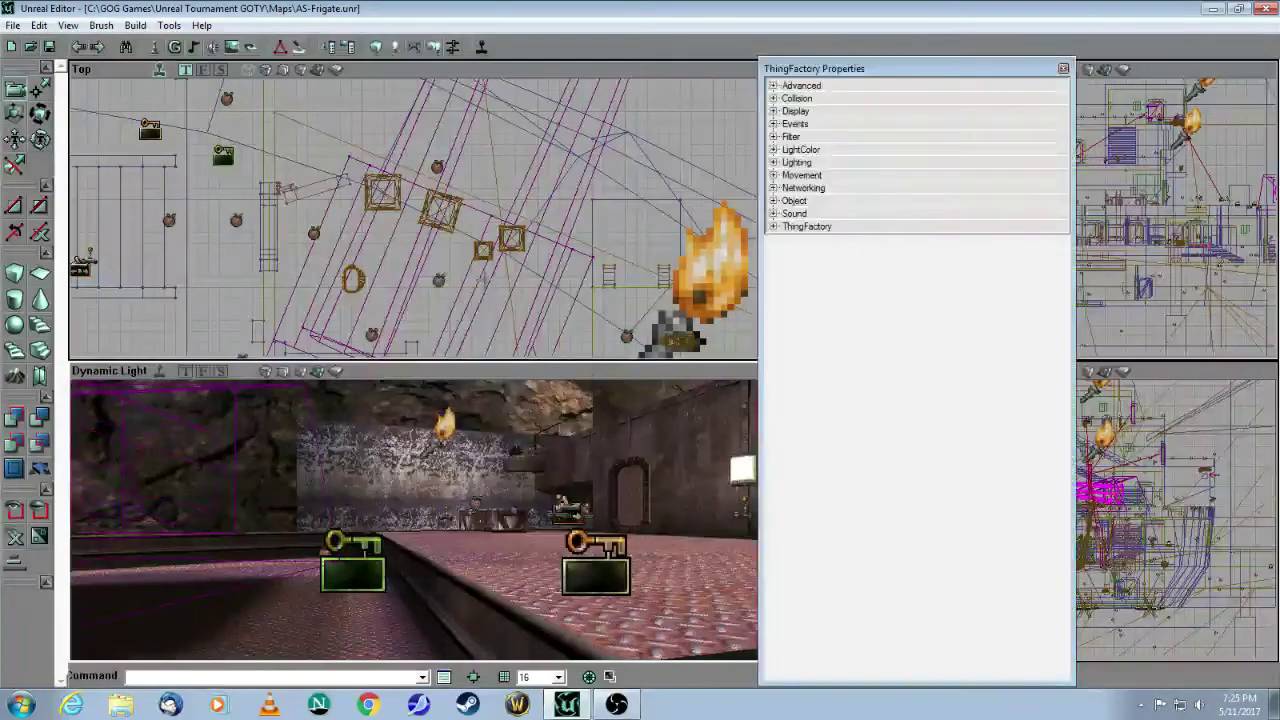
click(774, 228)
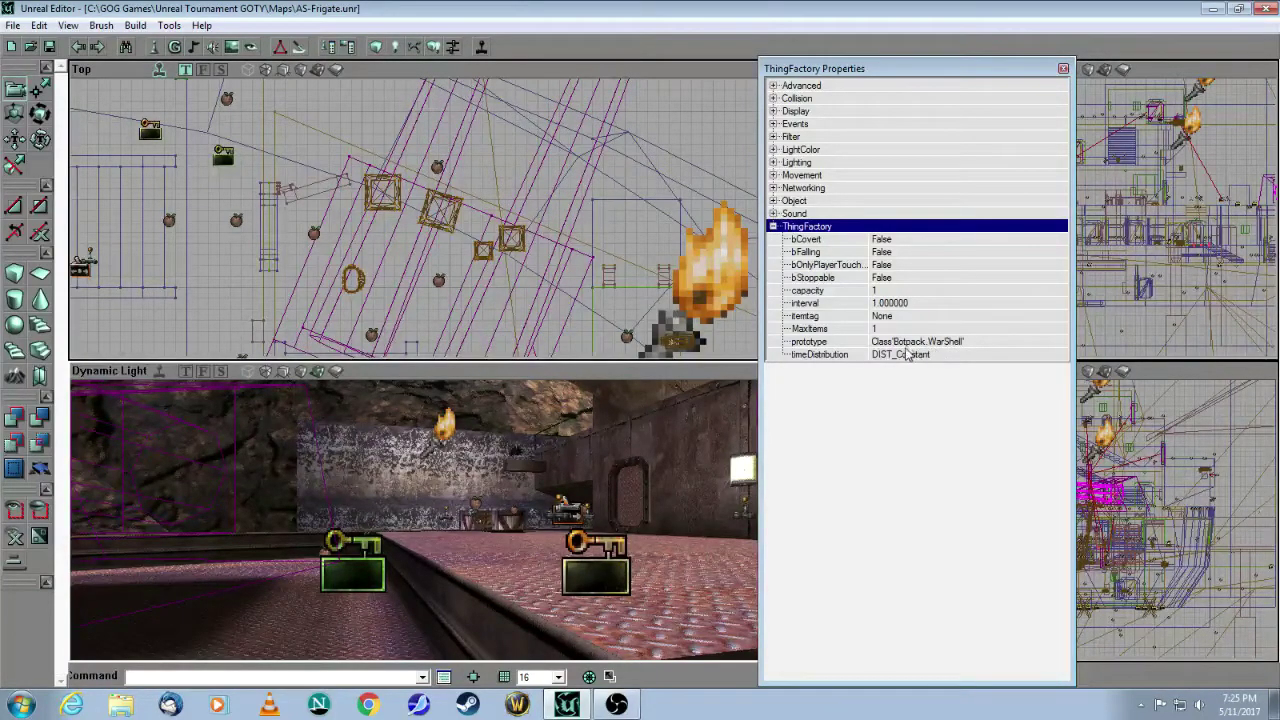
click(1063, 68)
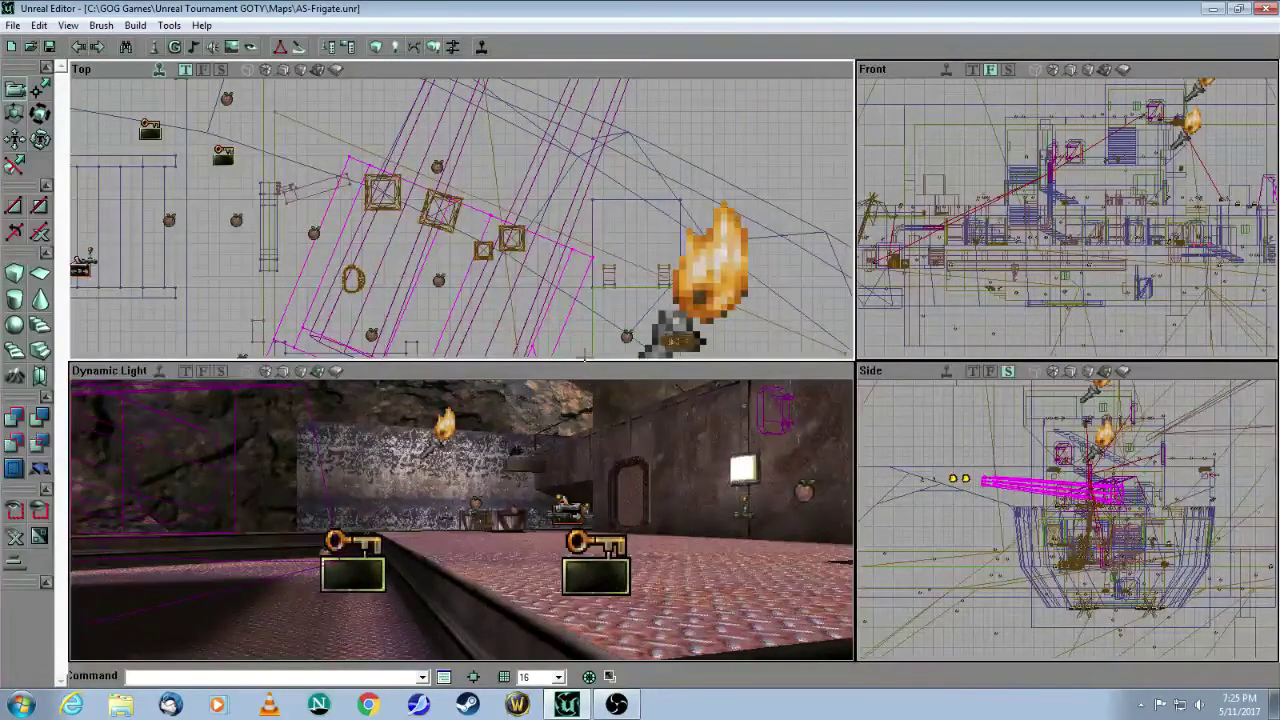
- Check the Events settings of one of the two ExplodingWall actors at the breached wall opening
mouse_move(562, 398)
mouse_down()
mouse_move(440, 480)
mouse_move(255, 460)
mouse_move(262, 408)
mouse_move(290, 388)
mouse_move(248, 381)
mouse_move(574, 403)
mouse_up()
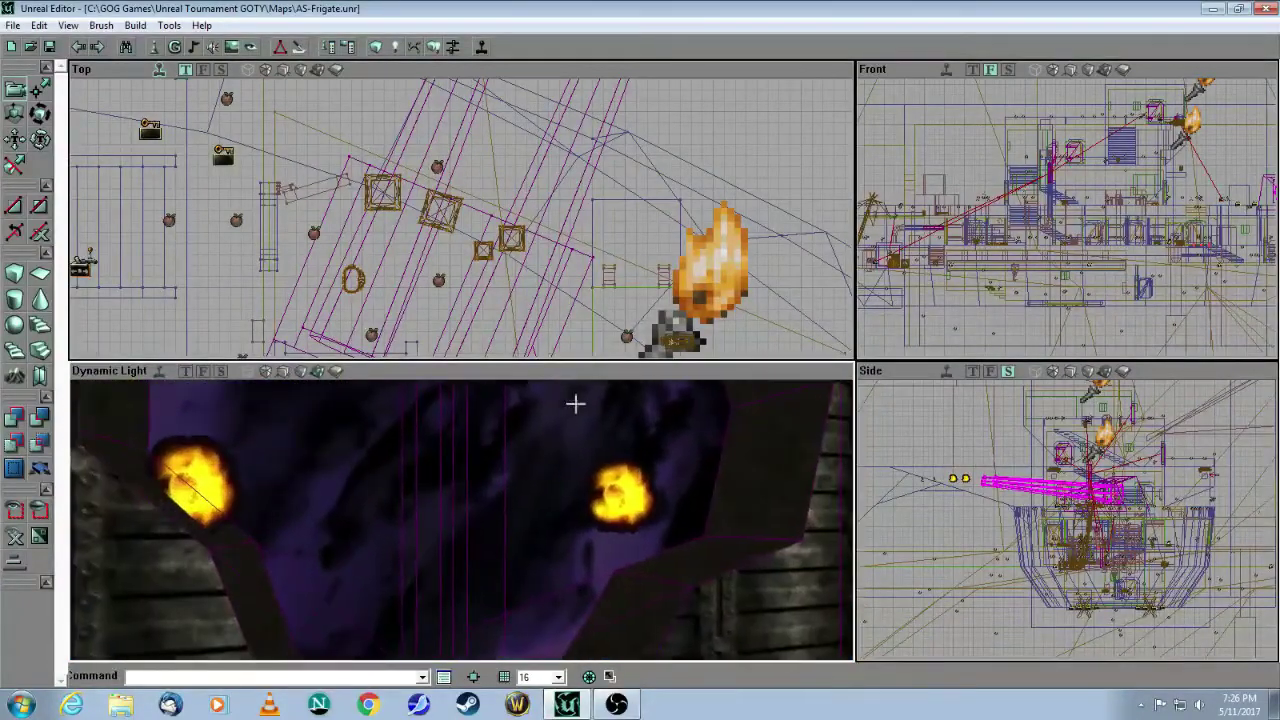
click(609, 503)
right_click(617, 510)
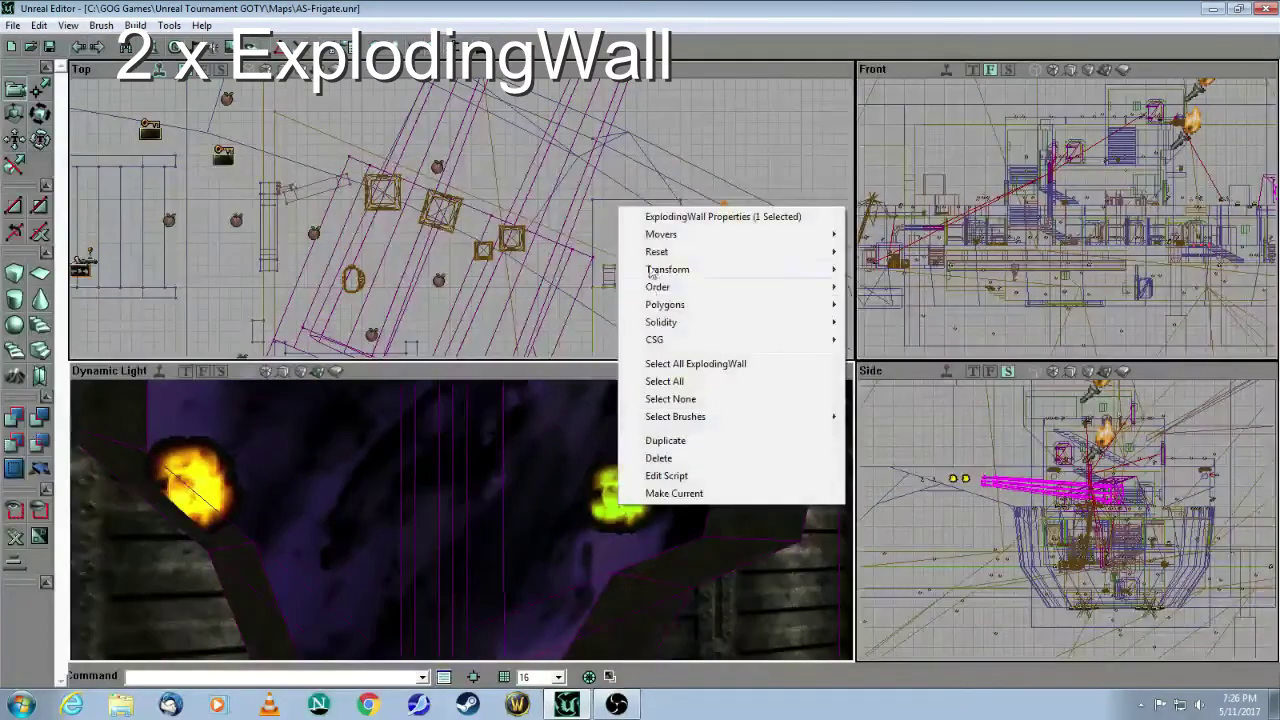
click(678, 218)
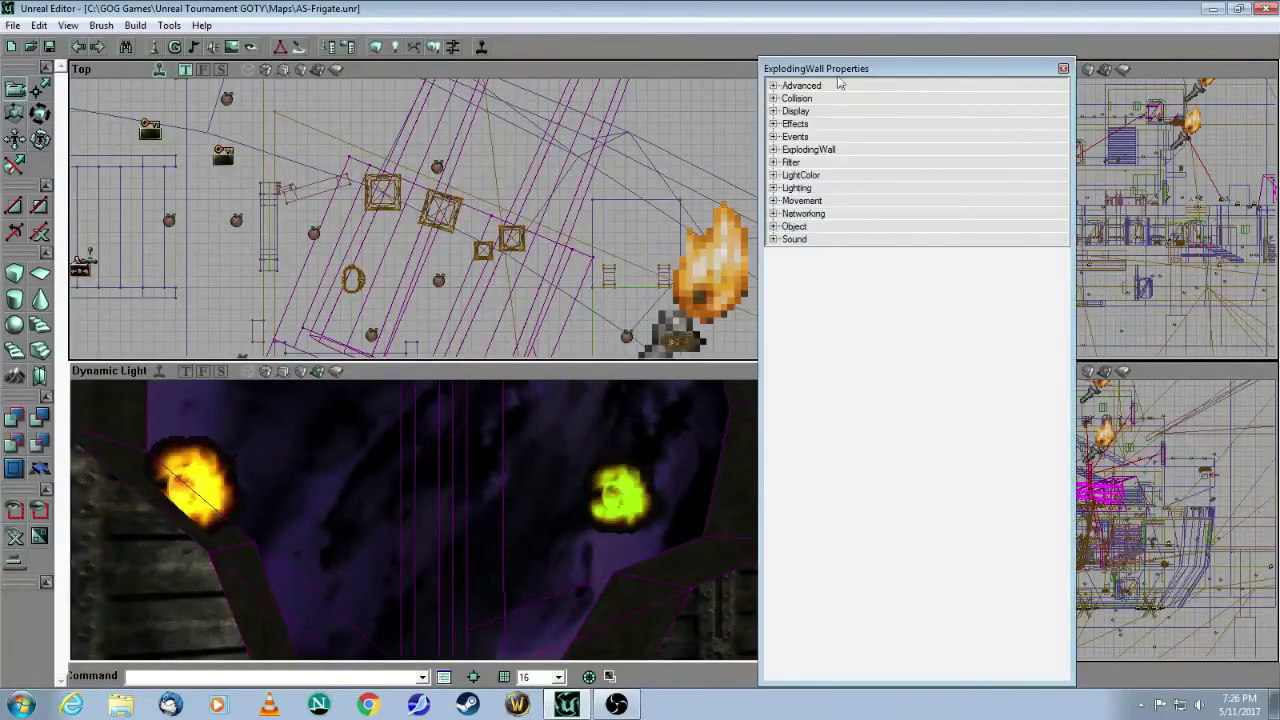
click(773, 136)
click(1062, 68)
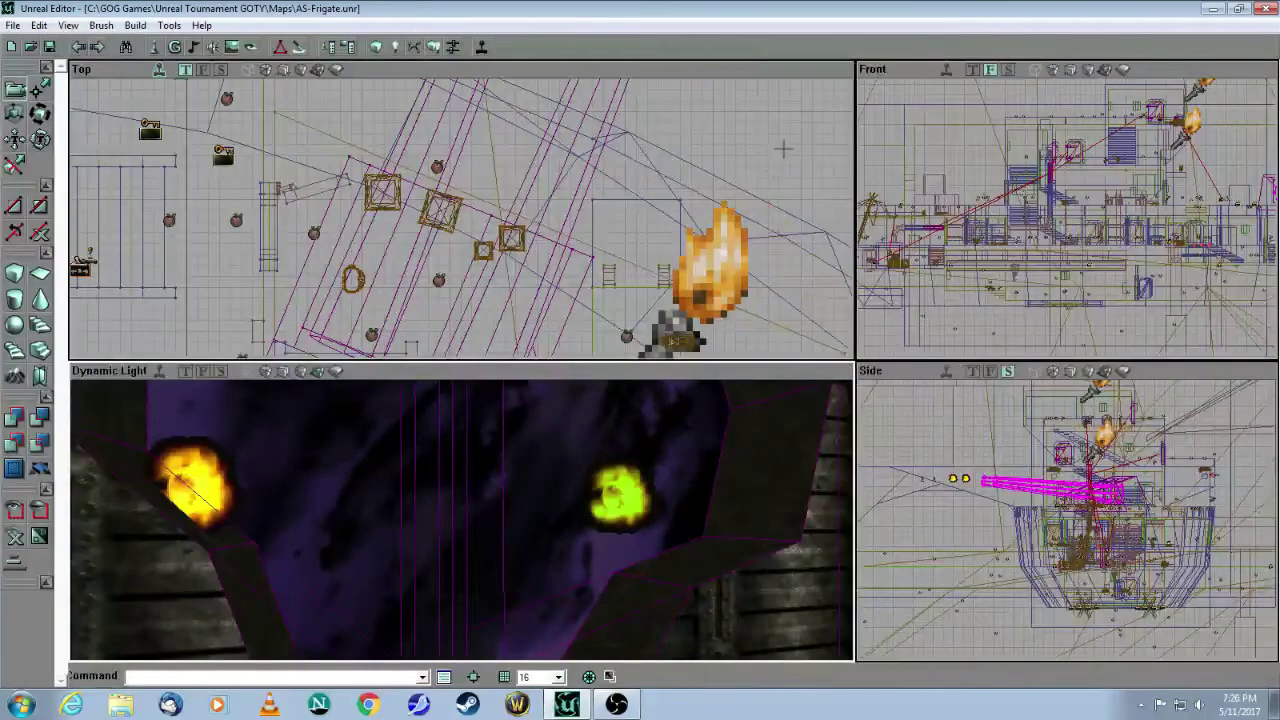
- Examine the door movers around the broken wall opening, beside the two ExplodingWall actors
drag(506, 522, 594, 560)
drag(652, 590, 438, 591)
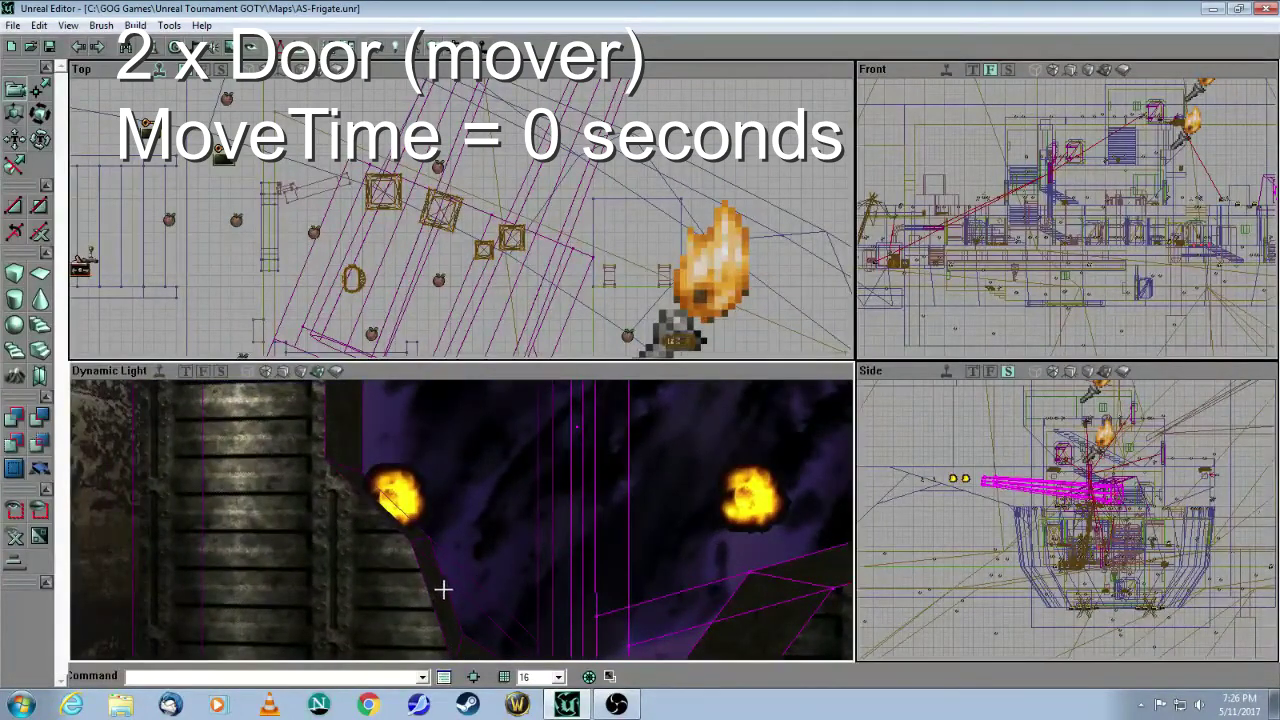
click(449, 600)
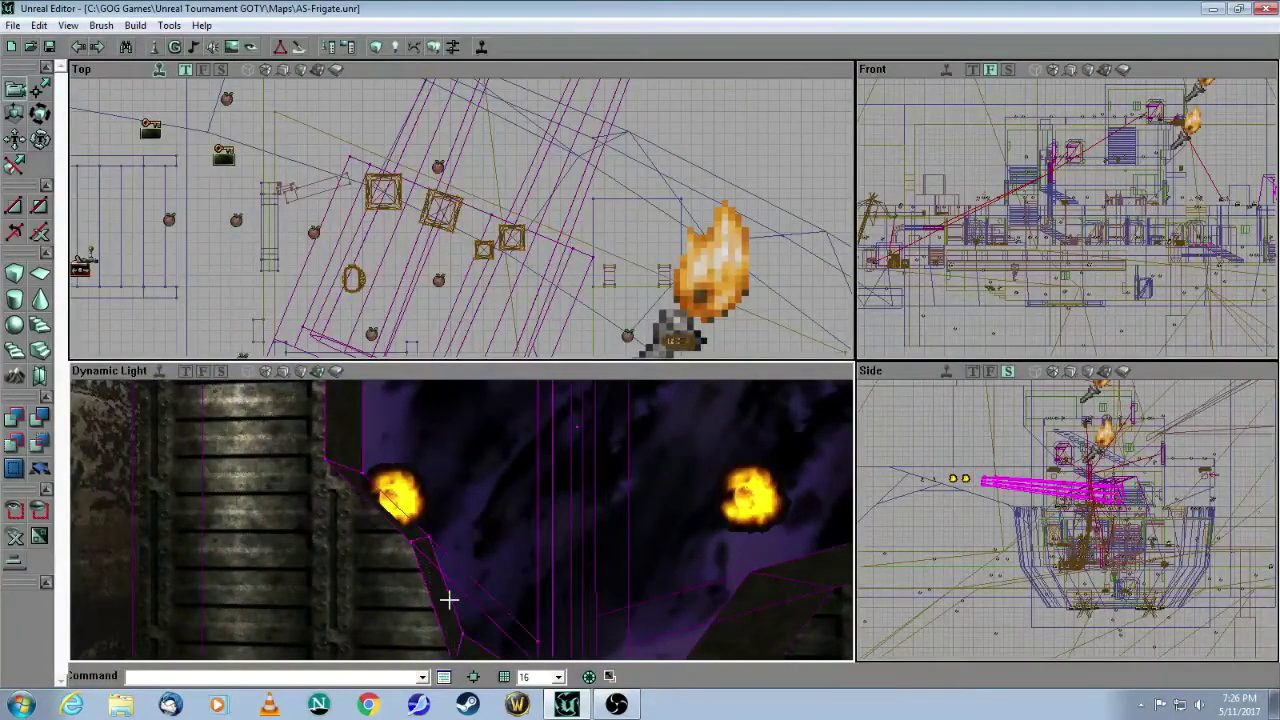
drag(417, 463, 450, 510)
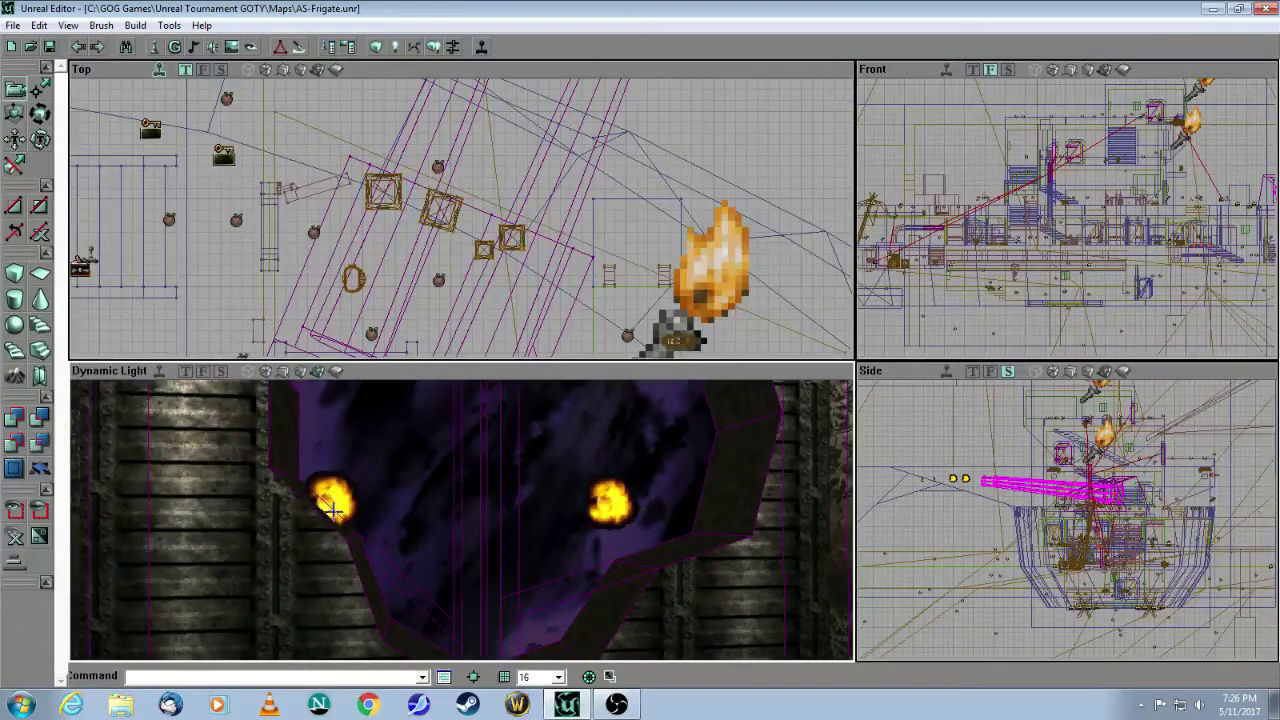
- Locate ExplodingWall and its BreakingGlass subclass under Effects in the actor class hierarchy
click(156, 48)
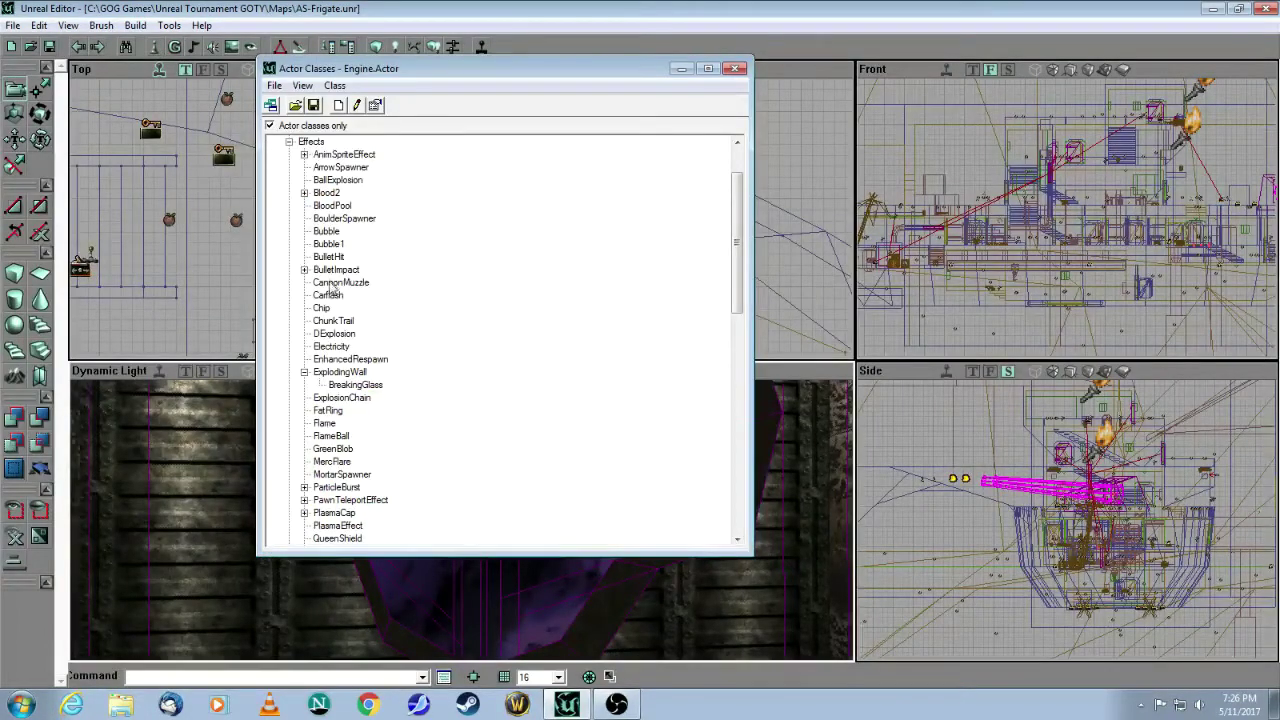
click(311, 142)
scroll(743, 261, up, 2)
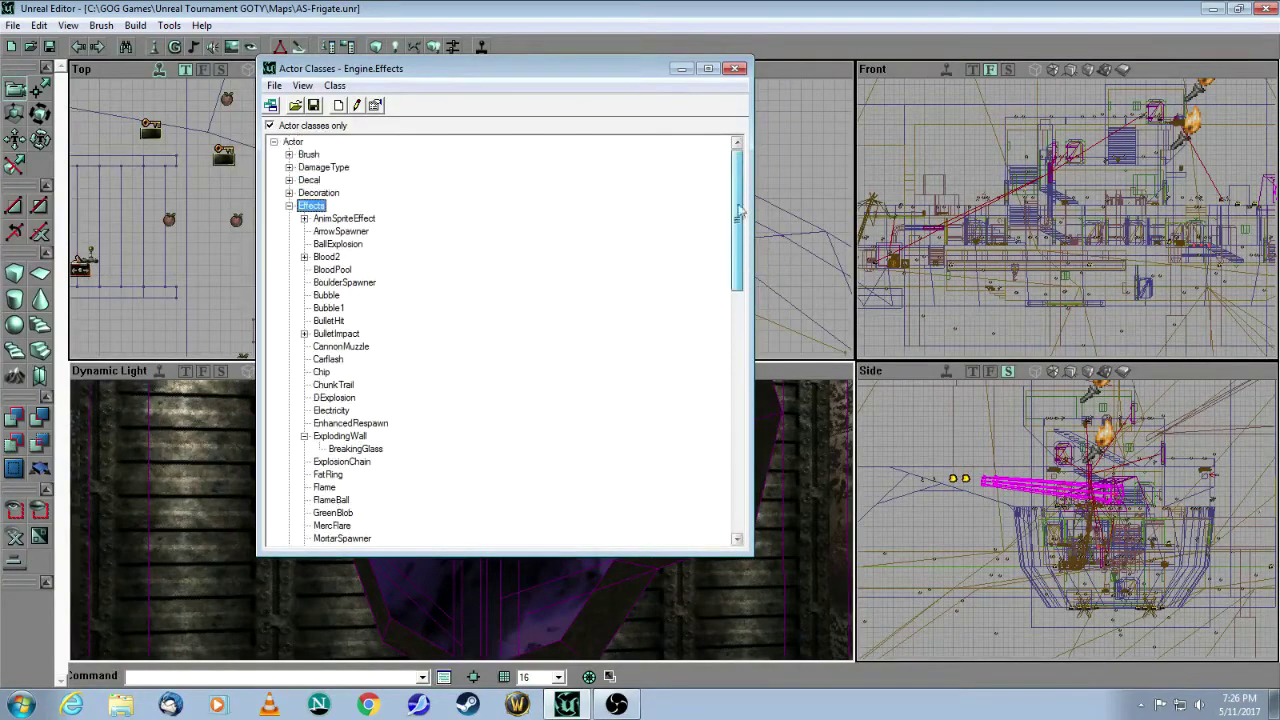
click(345, 437)
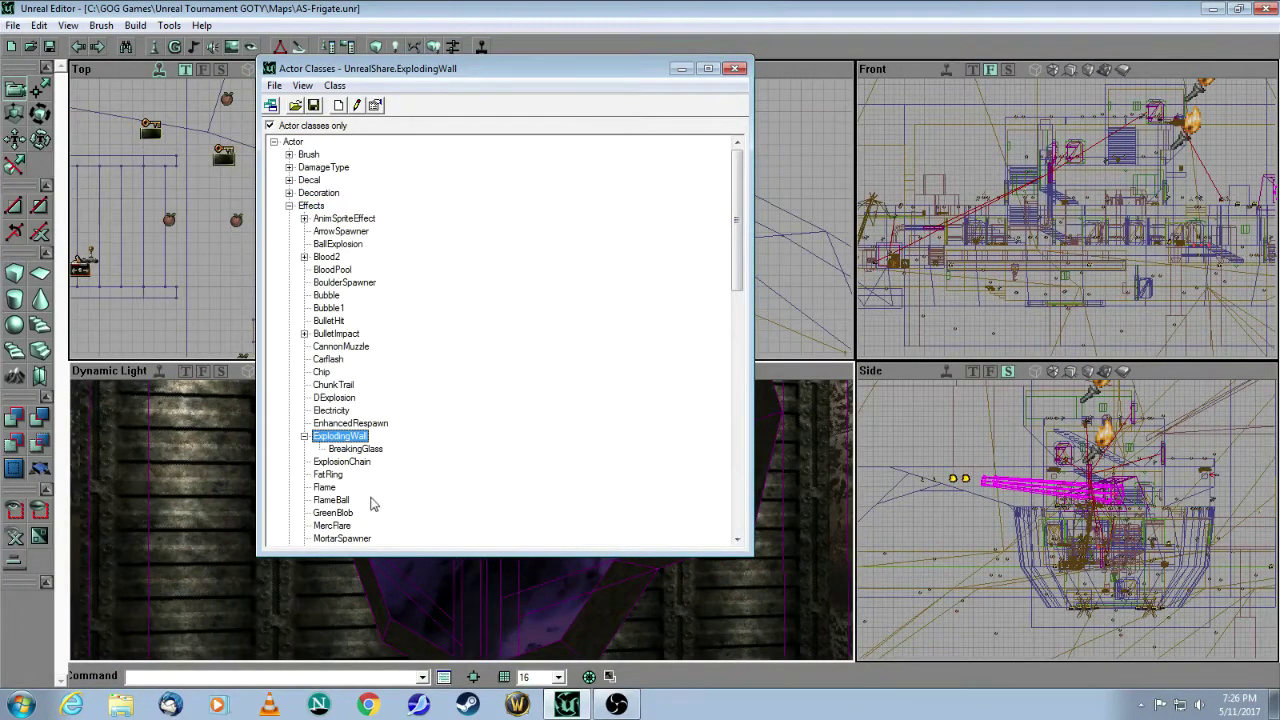
click(368, 450)
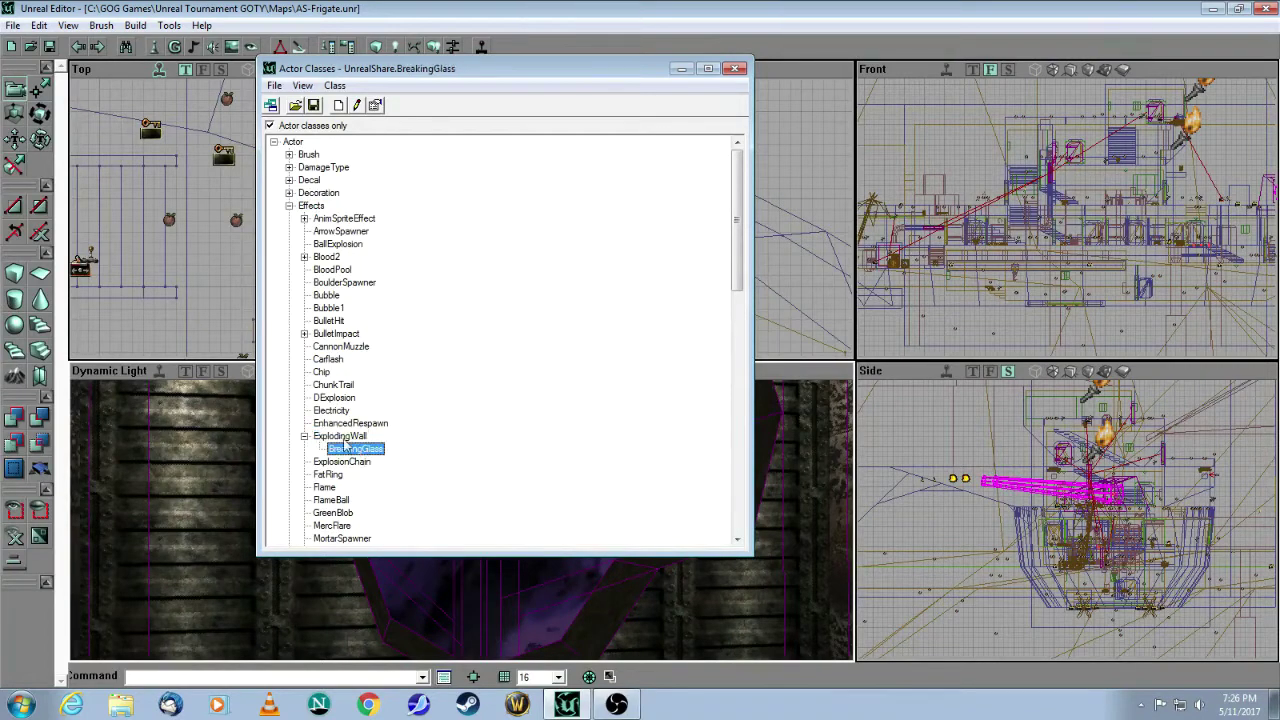
click(344, 440)
click(364, 451)
click(350, 440)
click(363, 451)
click(353, 440)
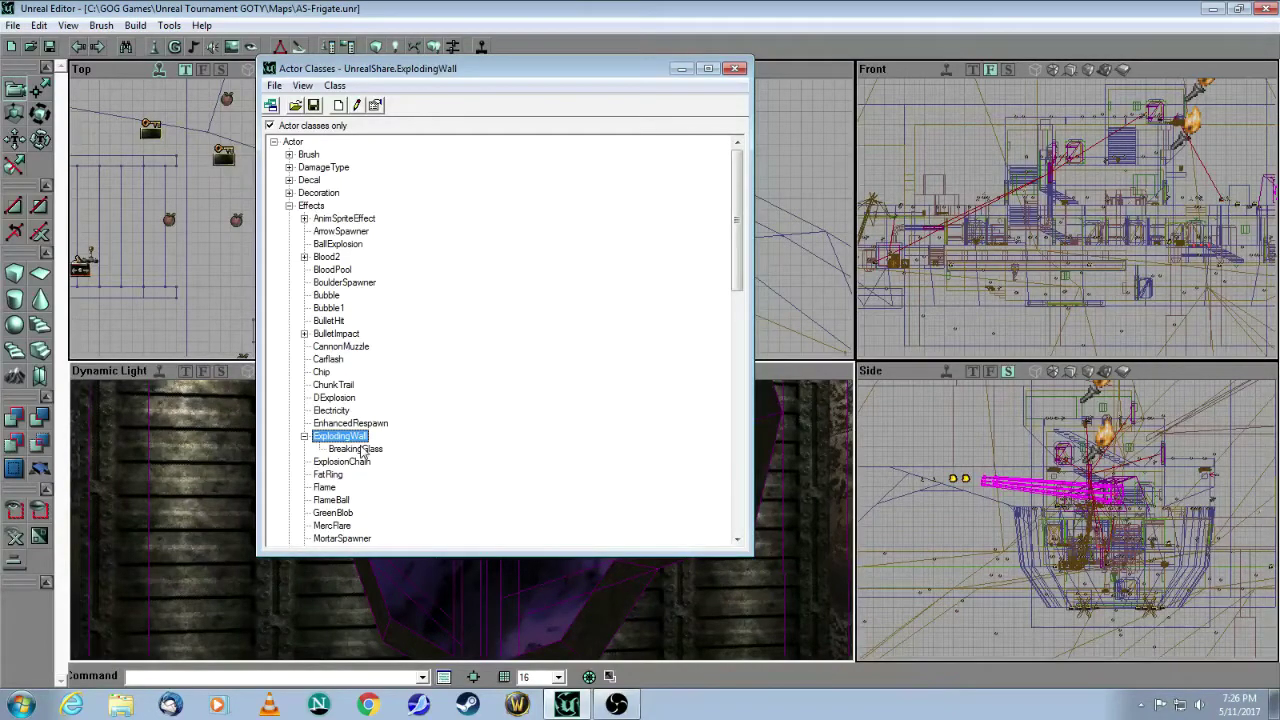
click(736, 68)
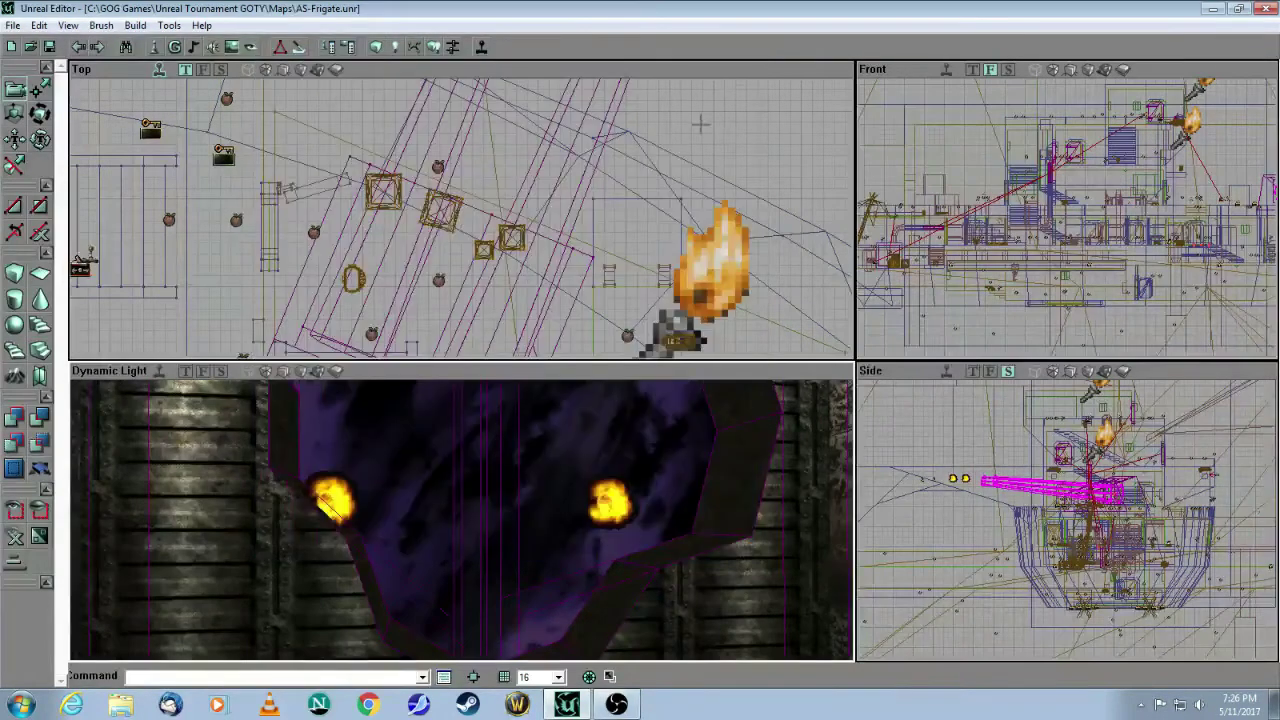
- Examine the raised twin-cannon structure and its wireframe mover in the DM-001_YouTube4 map
drag(460, 505, 467, 465)
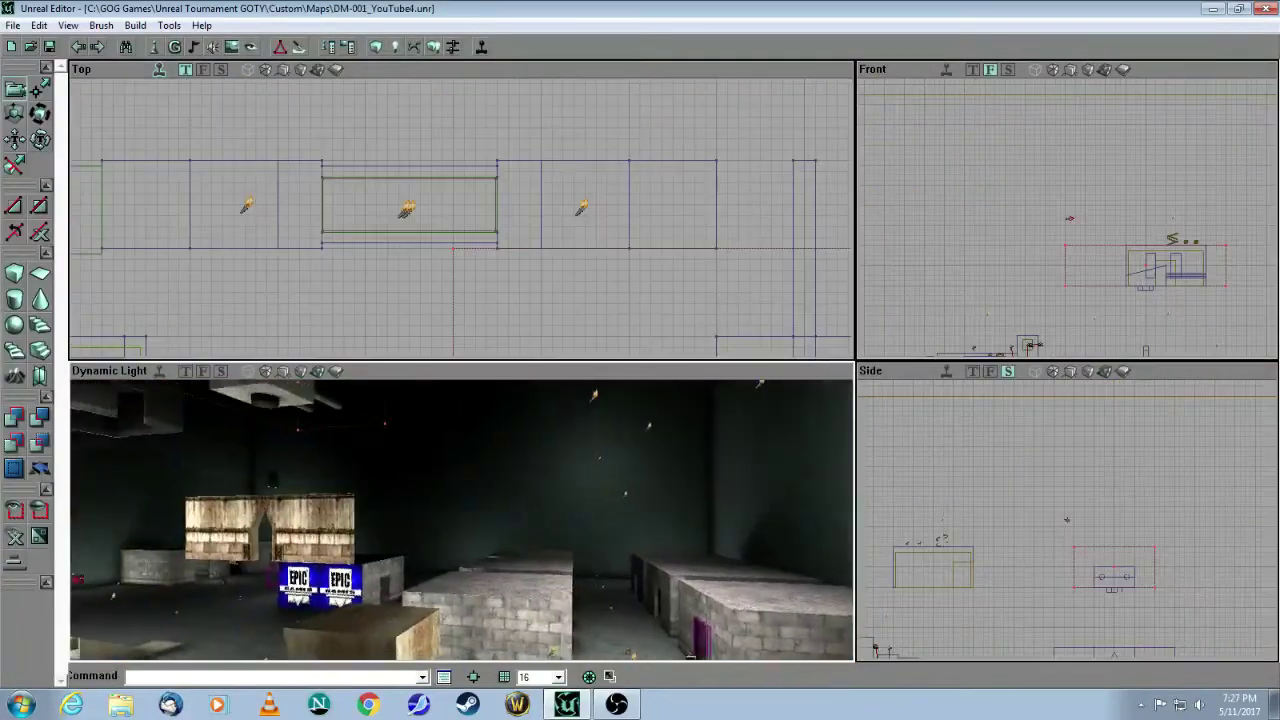
drag(460, 520, 406, 513)
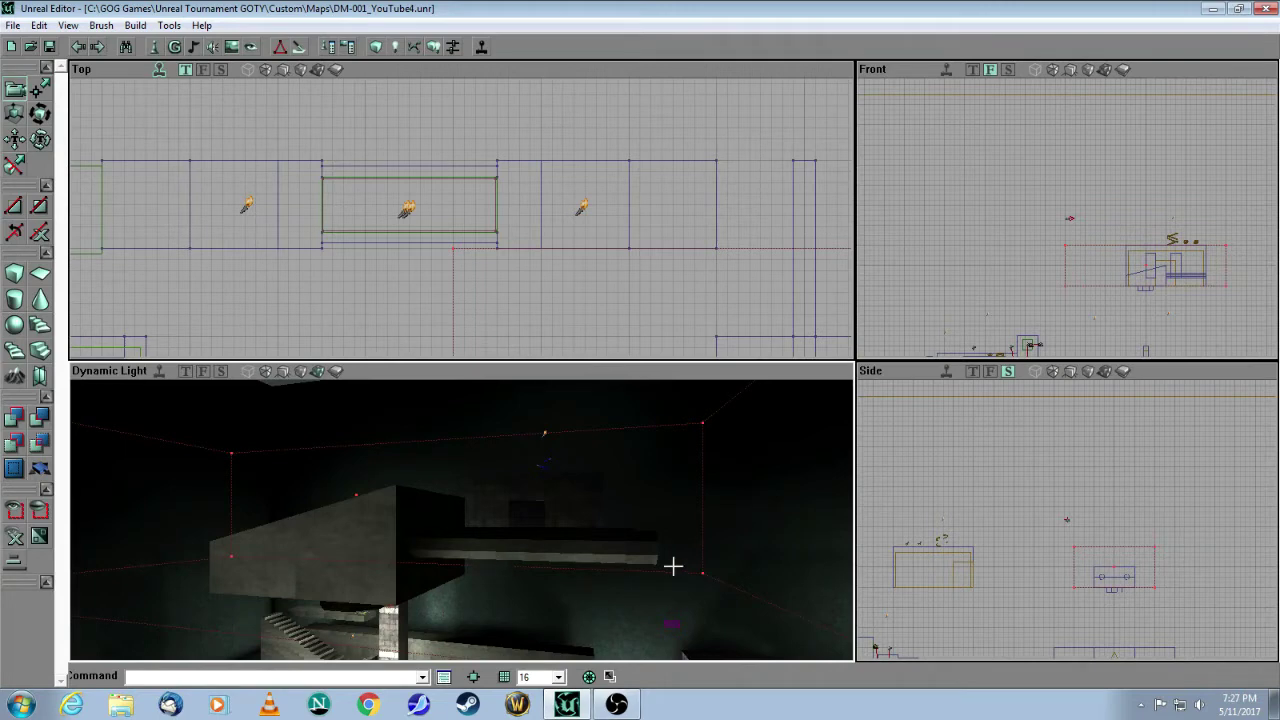
drag(580, 563, 461, 520)
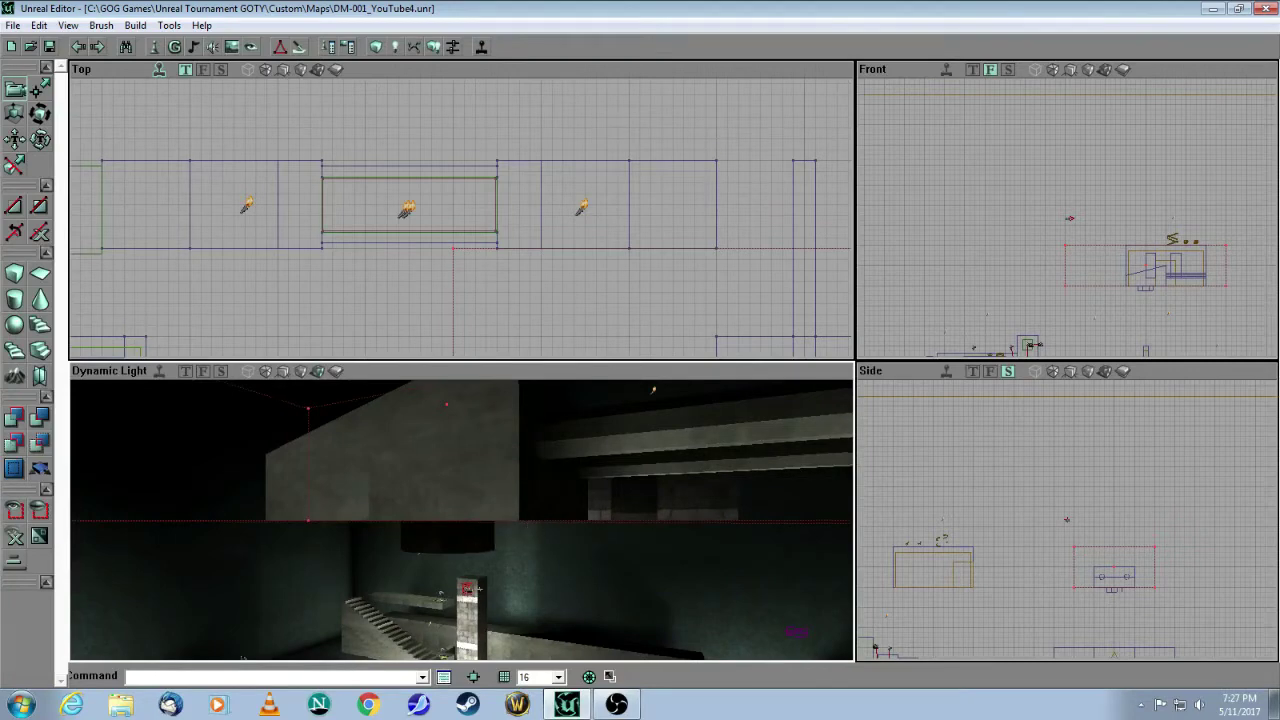
mouse_move(461, 520)
mouse_down()
mouse_move(461, 570)
mouse_move(461, 520)
mouse_up()
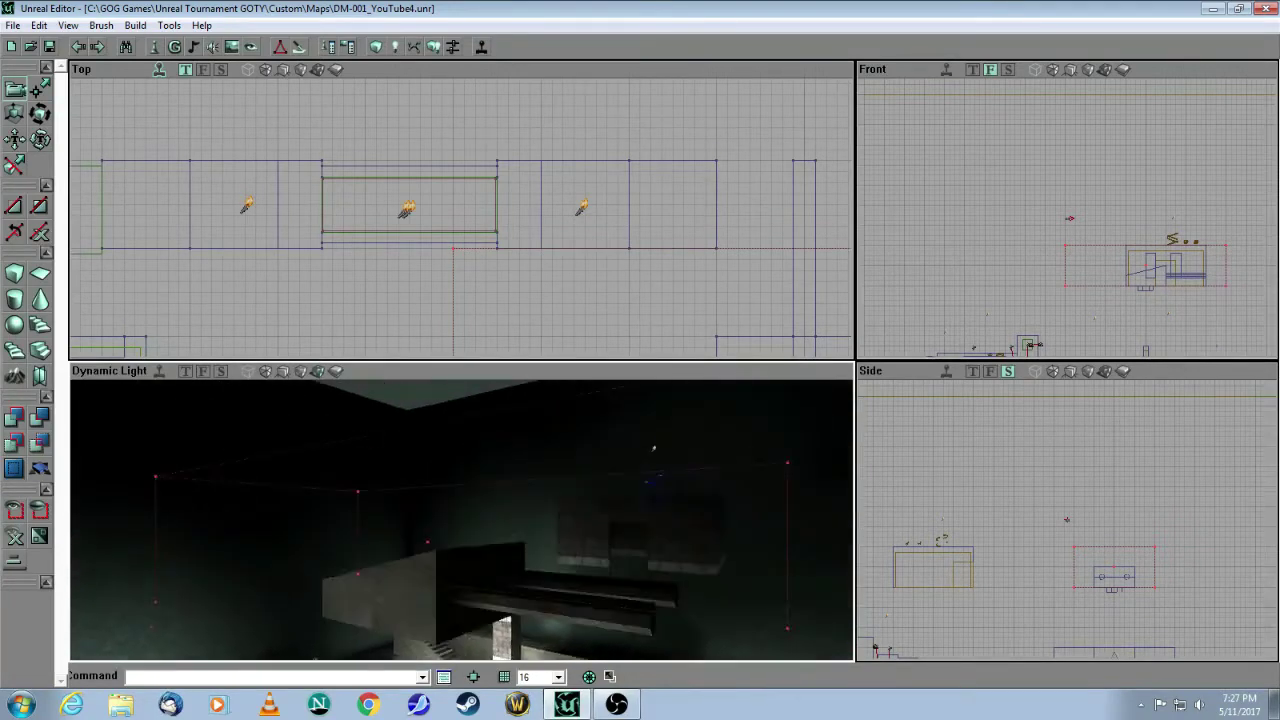
drag(653, 449, 617, 457)
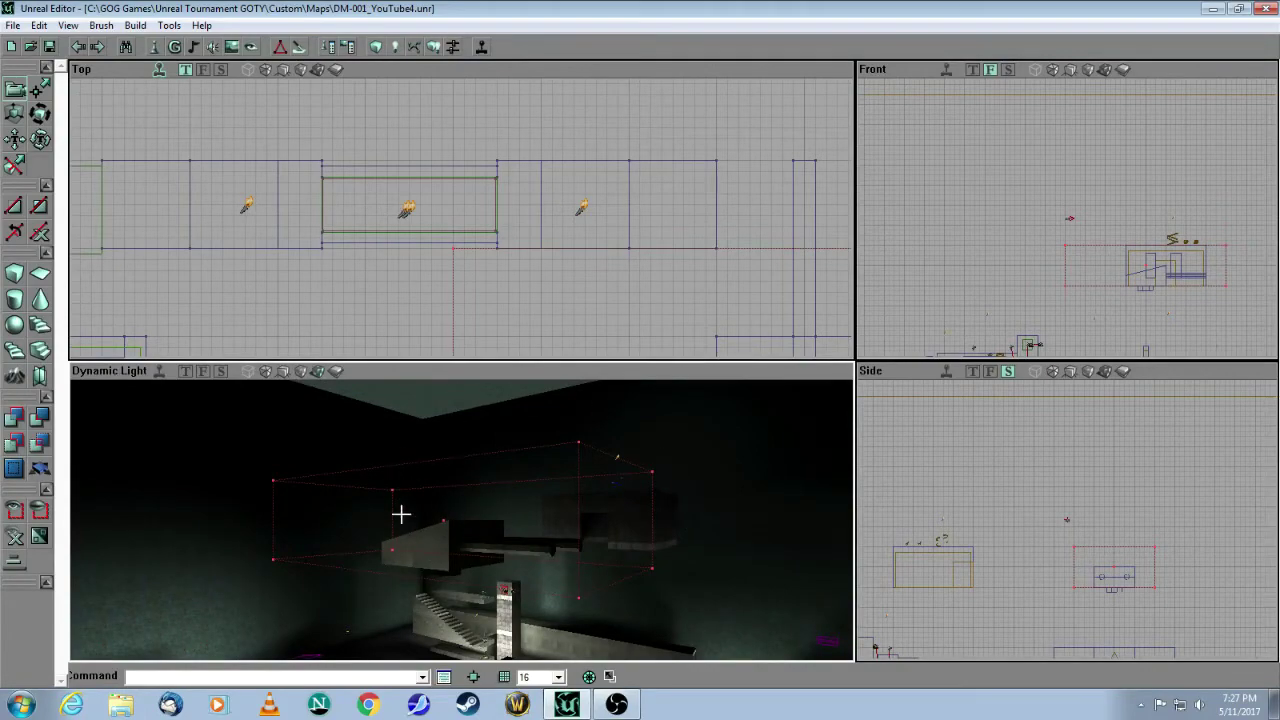
mouse_move(401, 514)
mouse_down()
mouse_move(353, 482)
mouse_move(397, 517)
mouse_up()
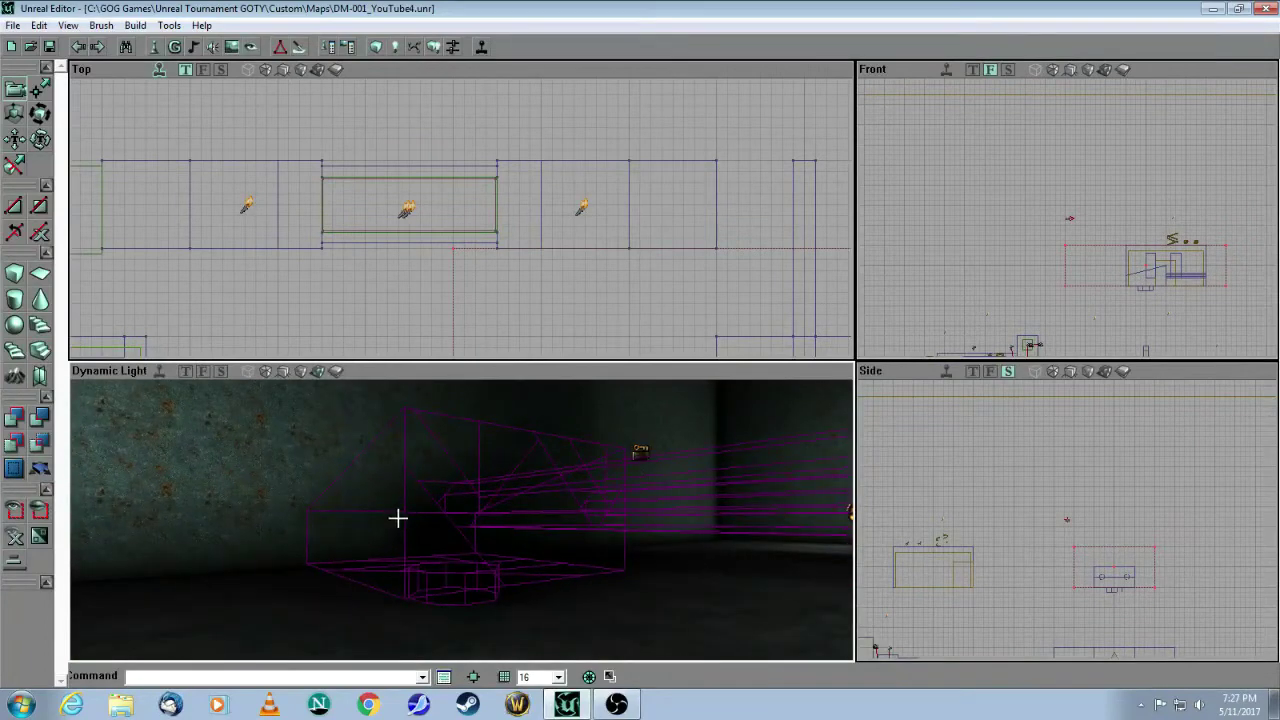
- Look up GradualMover among the available mover types without adding a mover
right_click(40, 472)
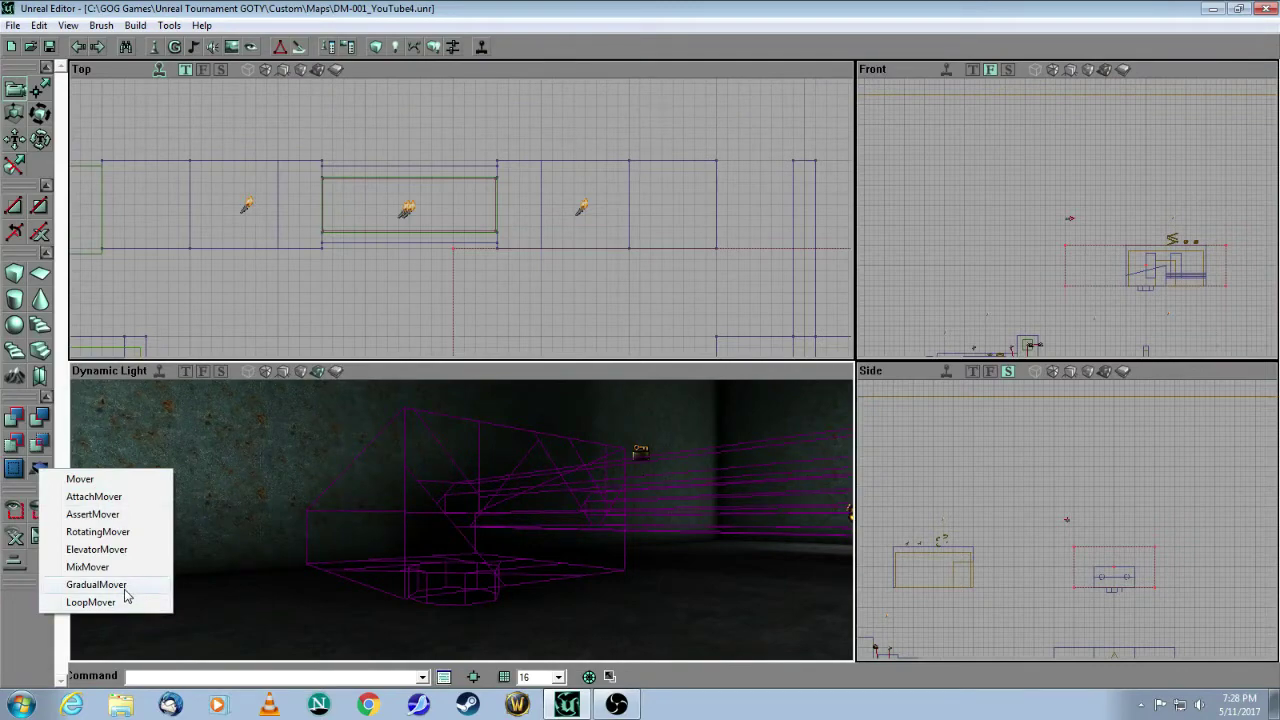
click(268, 292)
drag(235, 423, 280, 560)
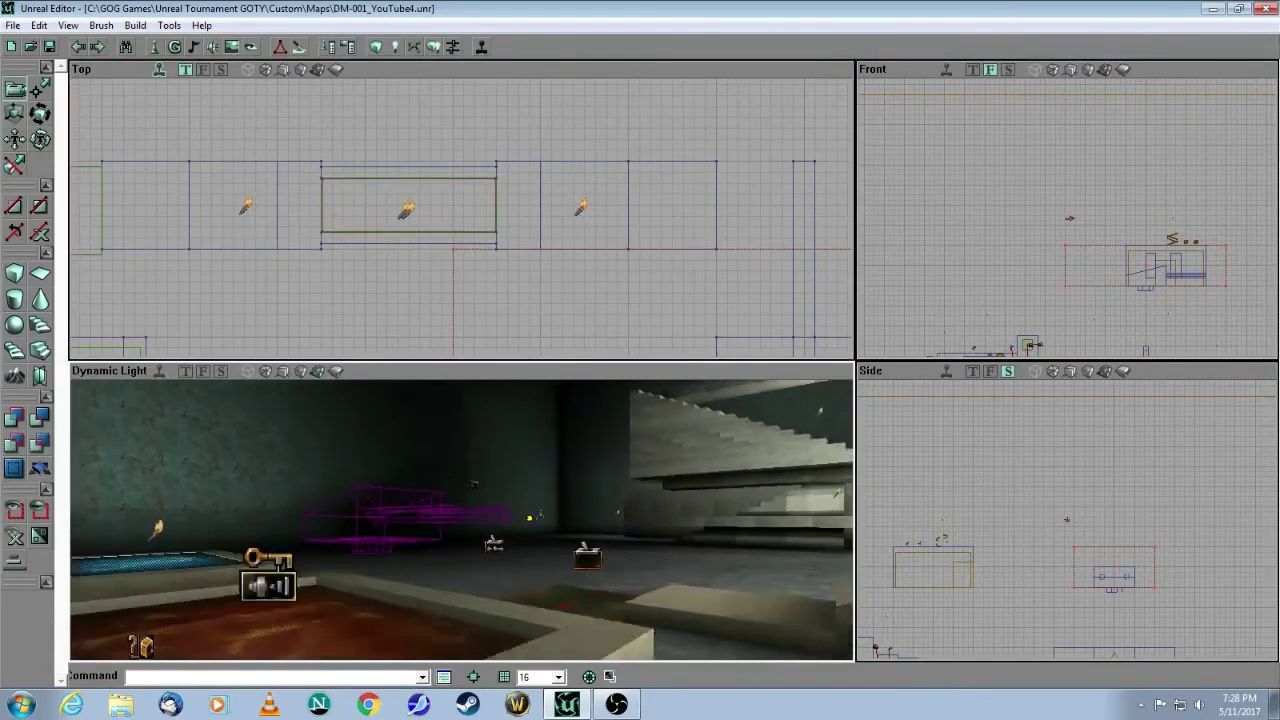
drag(460, 520, 442, 435)
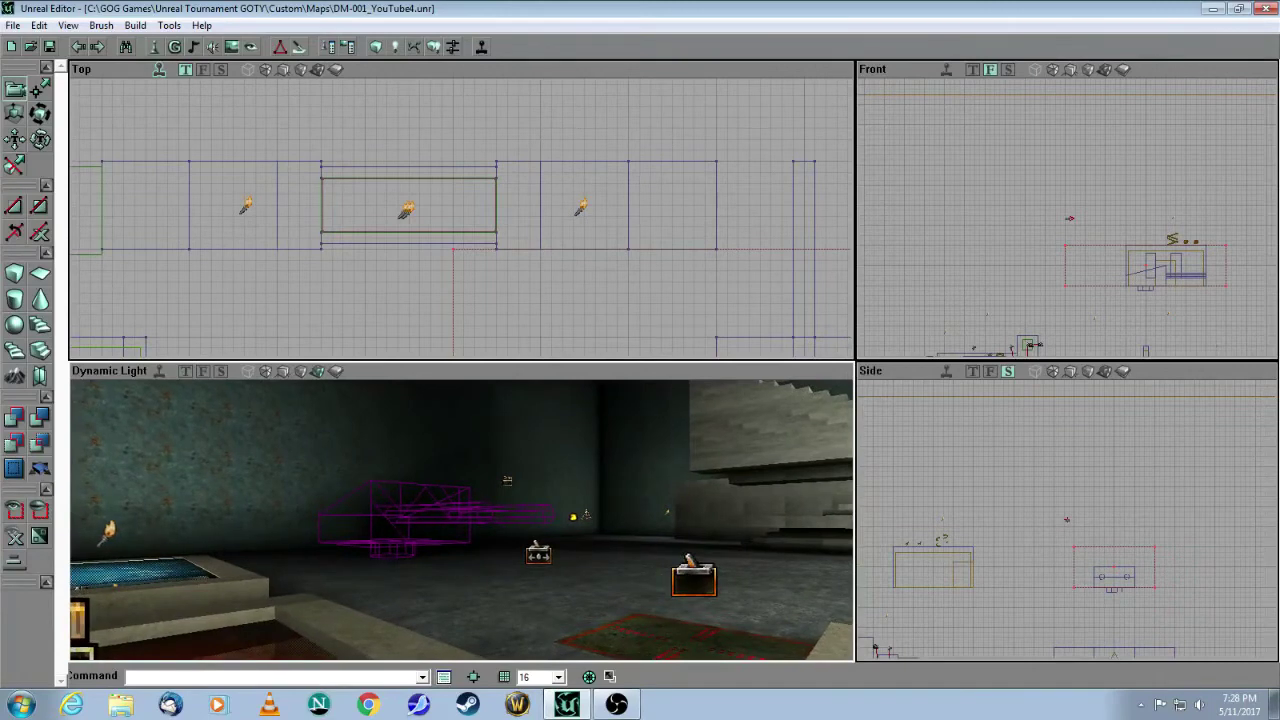
drag(229, 346, 228, 442)
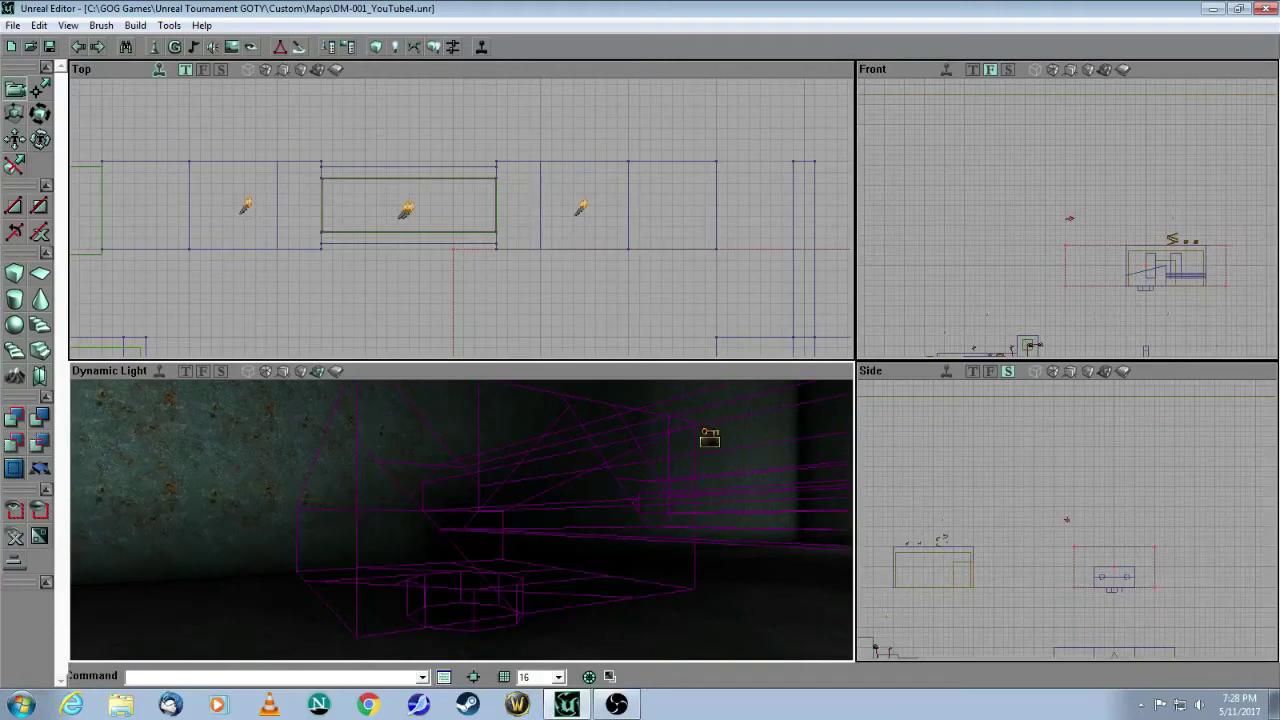
- Inspect the Mover settings of the wireframe cannon's GradualMover
click(356, 532)
right_click(356, 532)
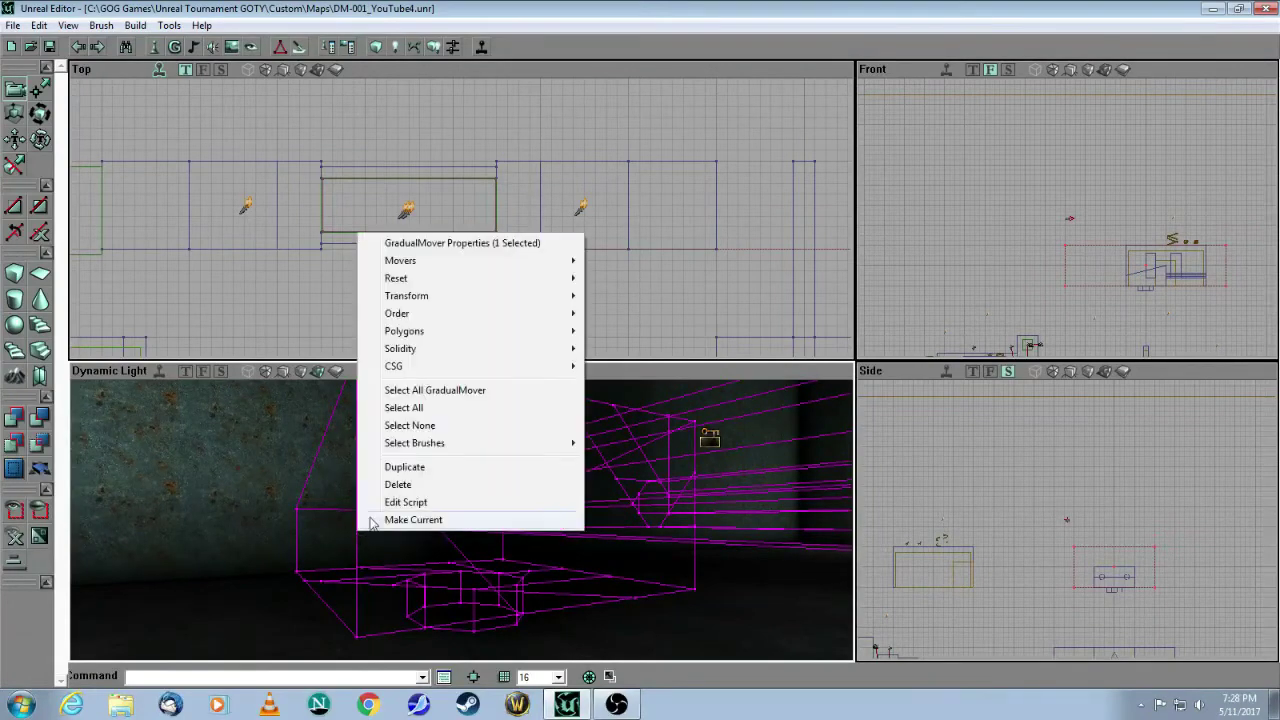
click(408, 246)
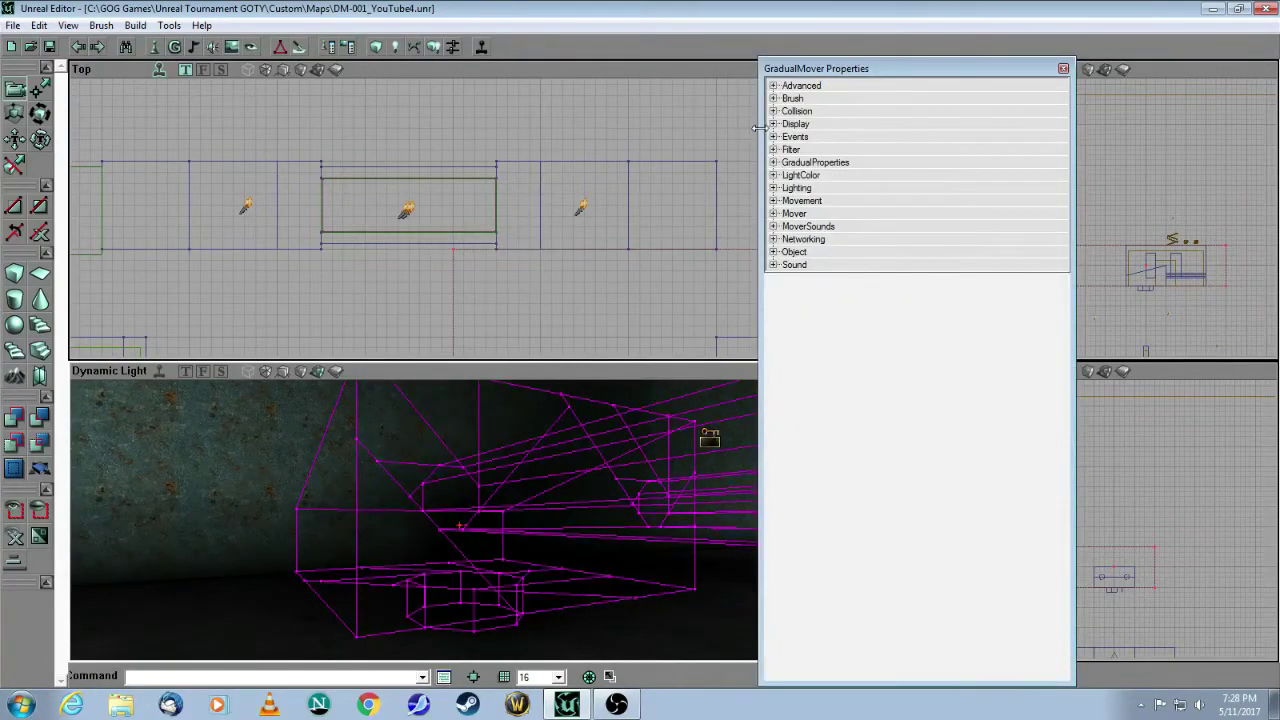
click(774, 215)
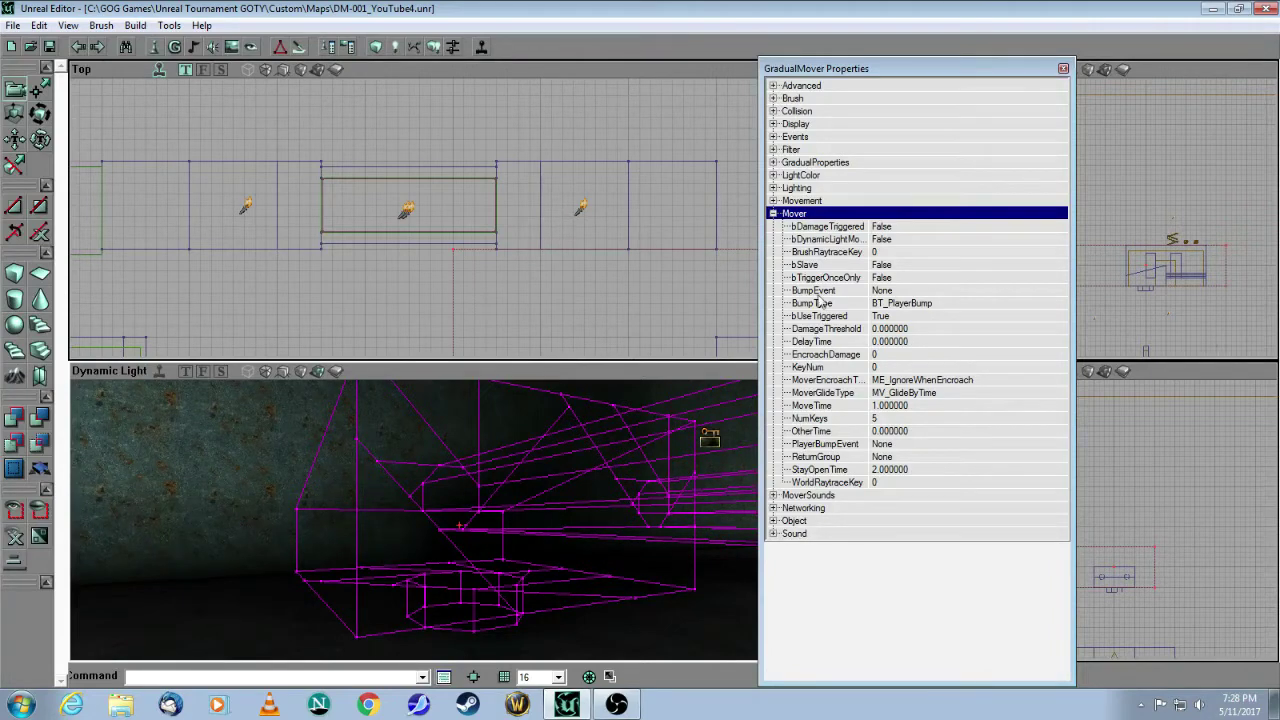
- Review the cannon GradualMover's OpenTimes entries and CloseTimes values in its GradualProperties
click(773, 163)
click(783, 201)
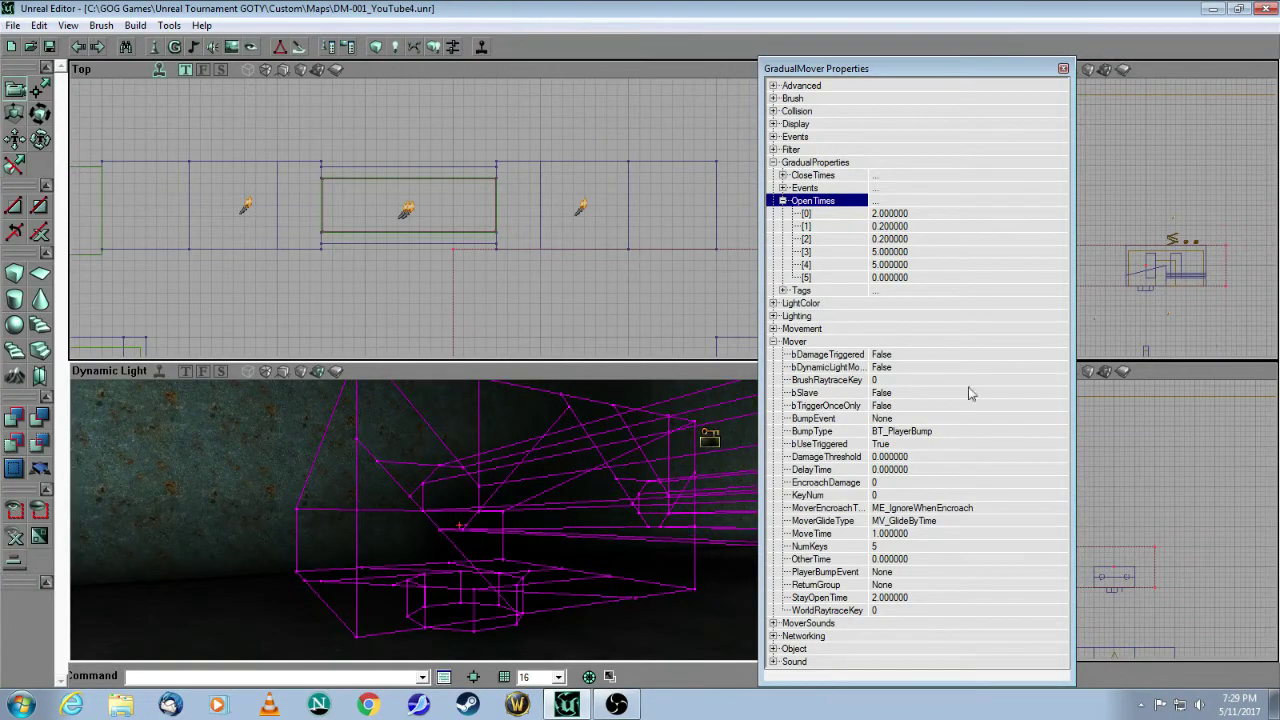
click(932, 229)
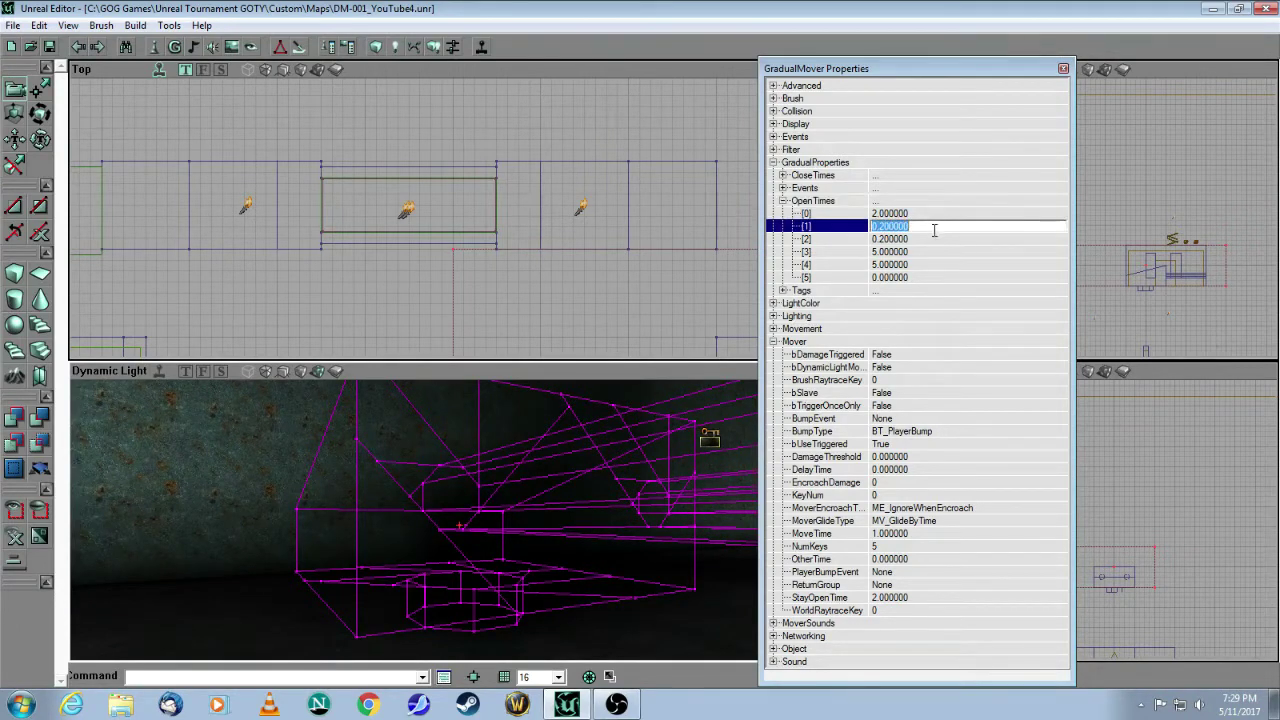
click(939, 240)
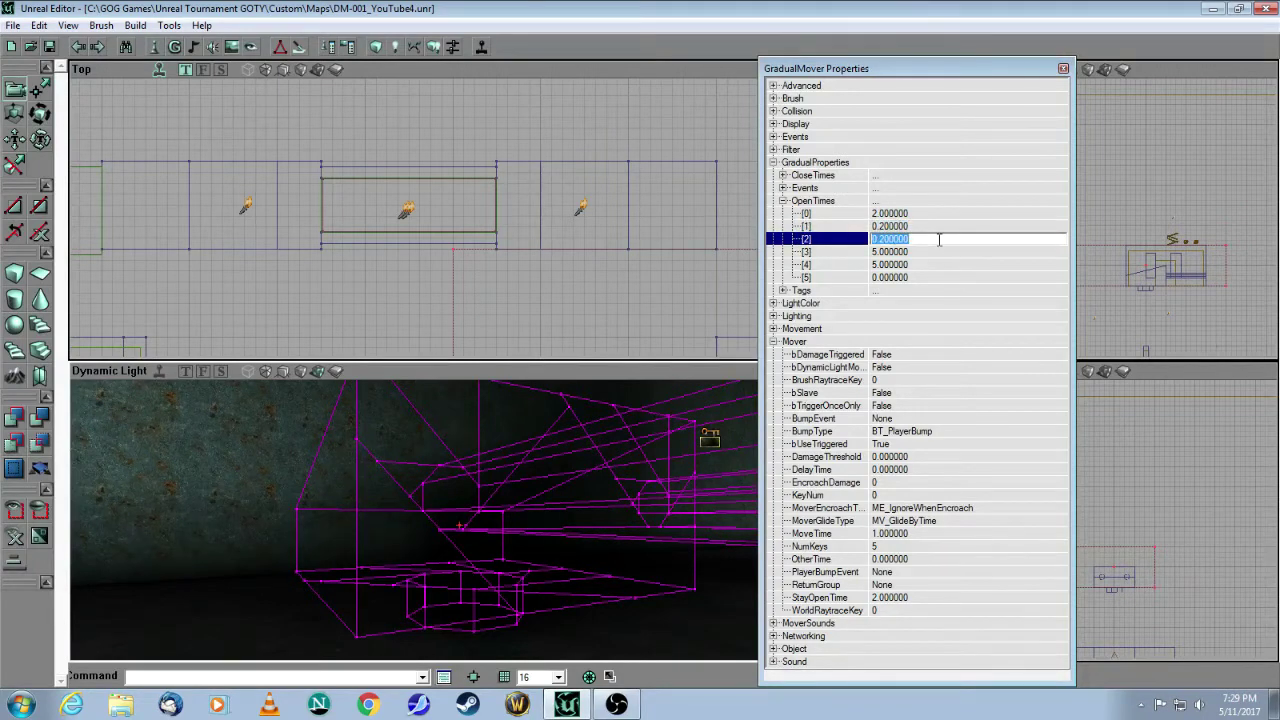
click(929, 253)
click(931, 265)
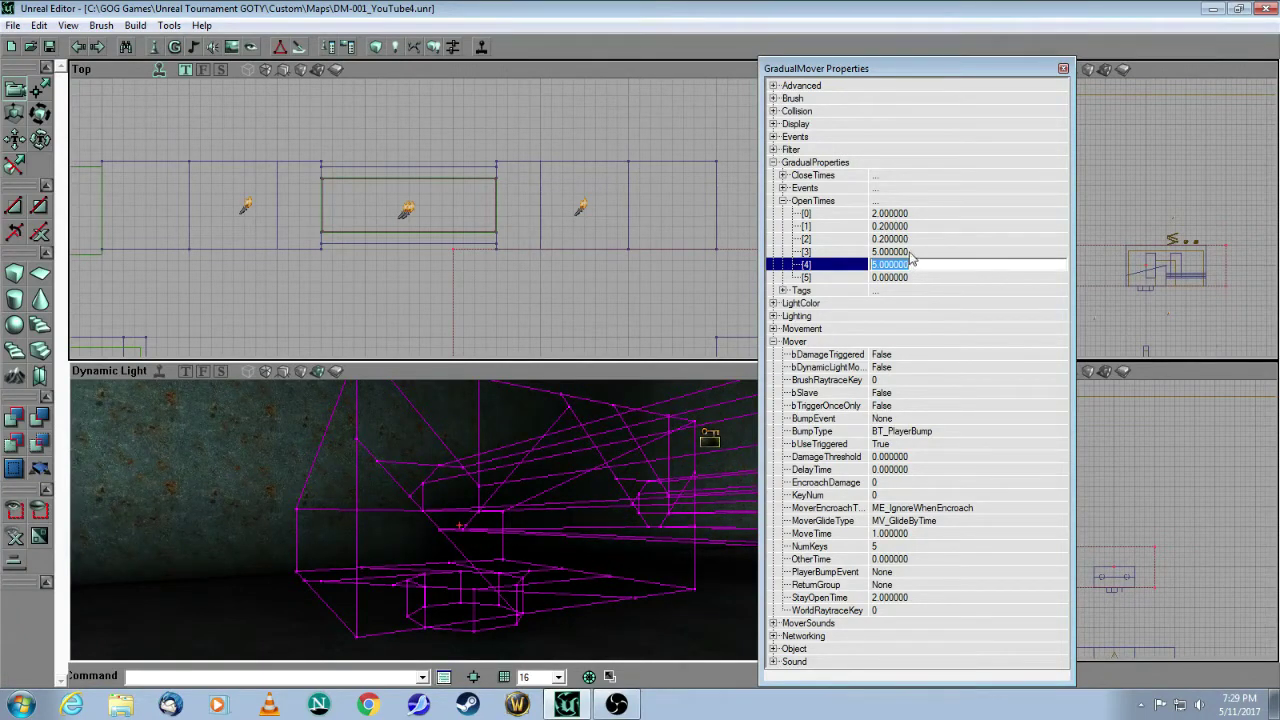
click(783, 175)
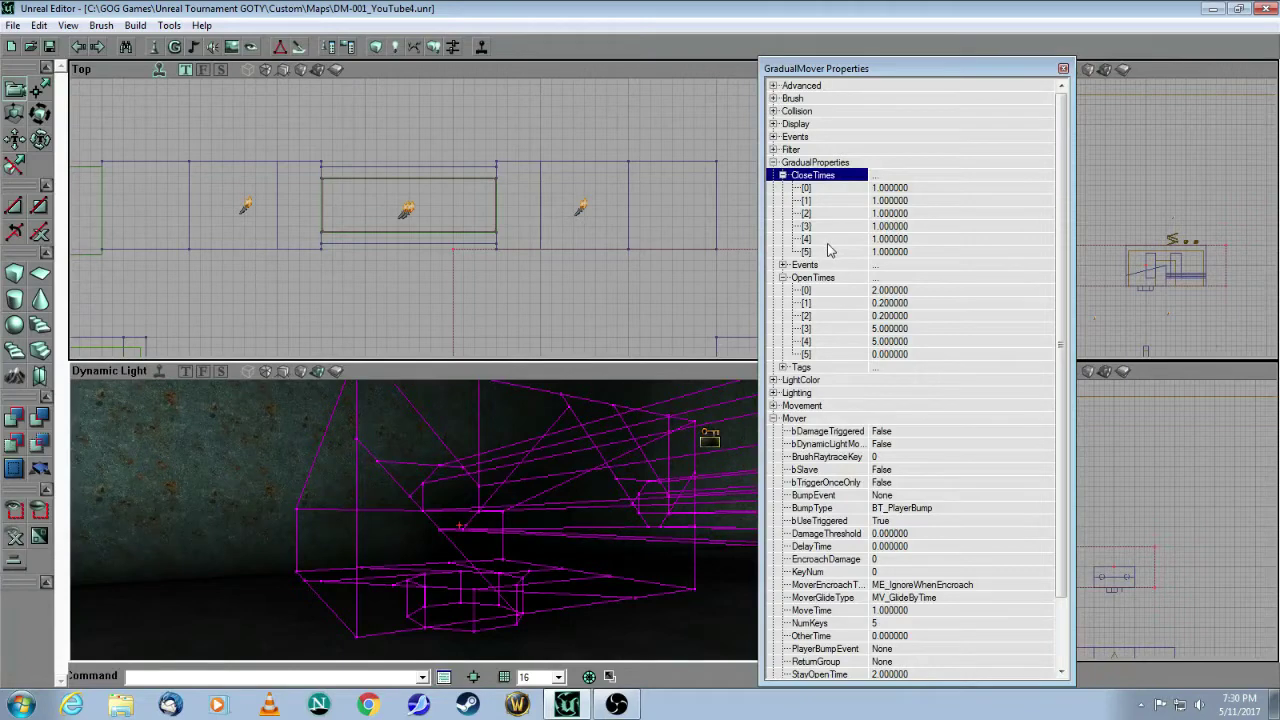
- Review the Tags entries in the cannon GradualMover's GradualProperties, matching them to the OpenTimes
click(782, 368)
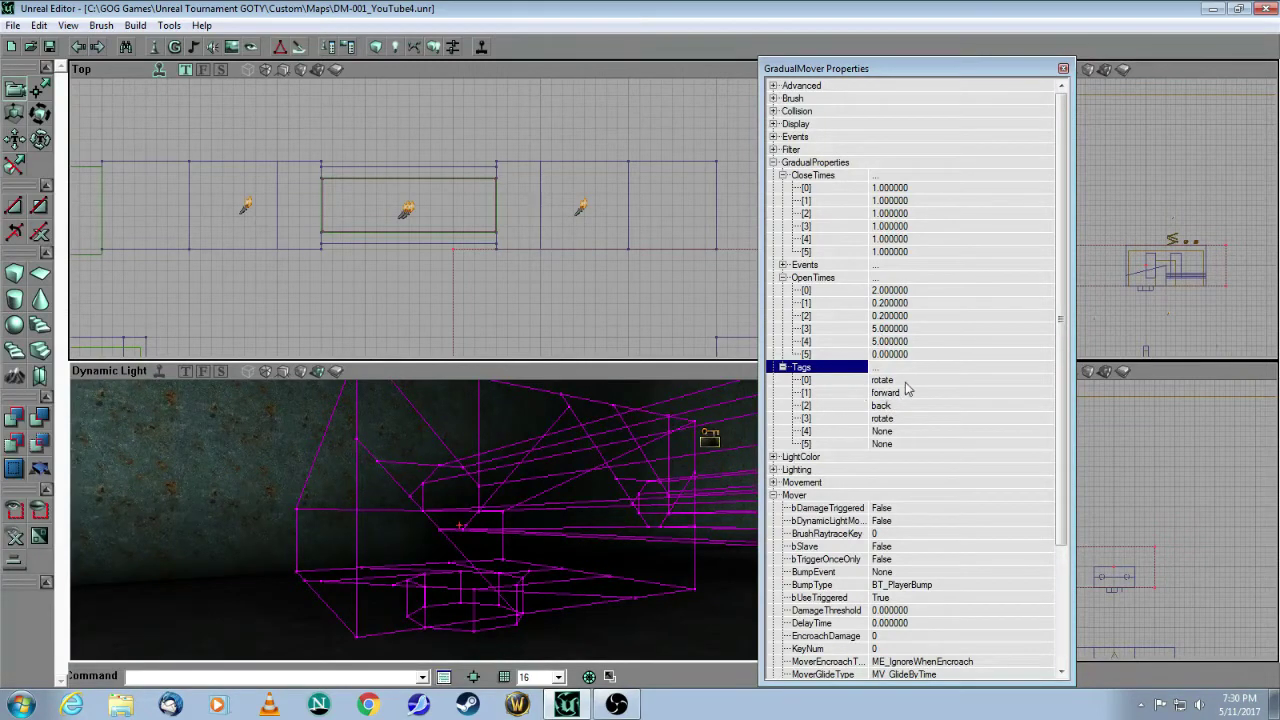
click(915, 384)
click(926, 395)
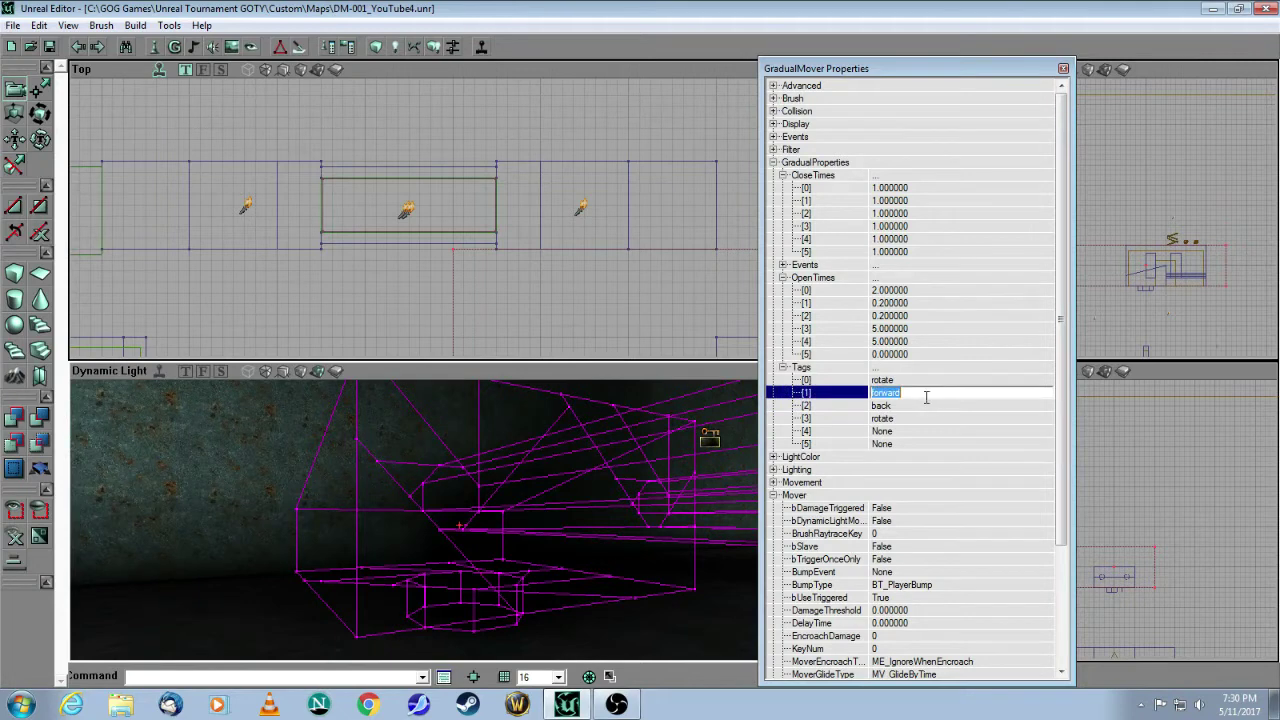
click(926, 406)
click(921, 432)
click(926, 443)
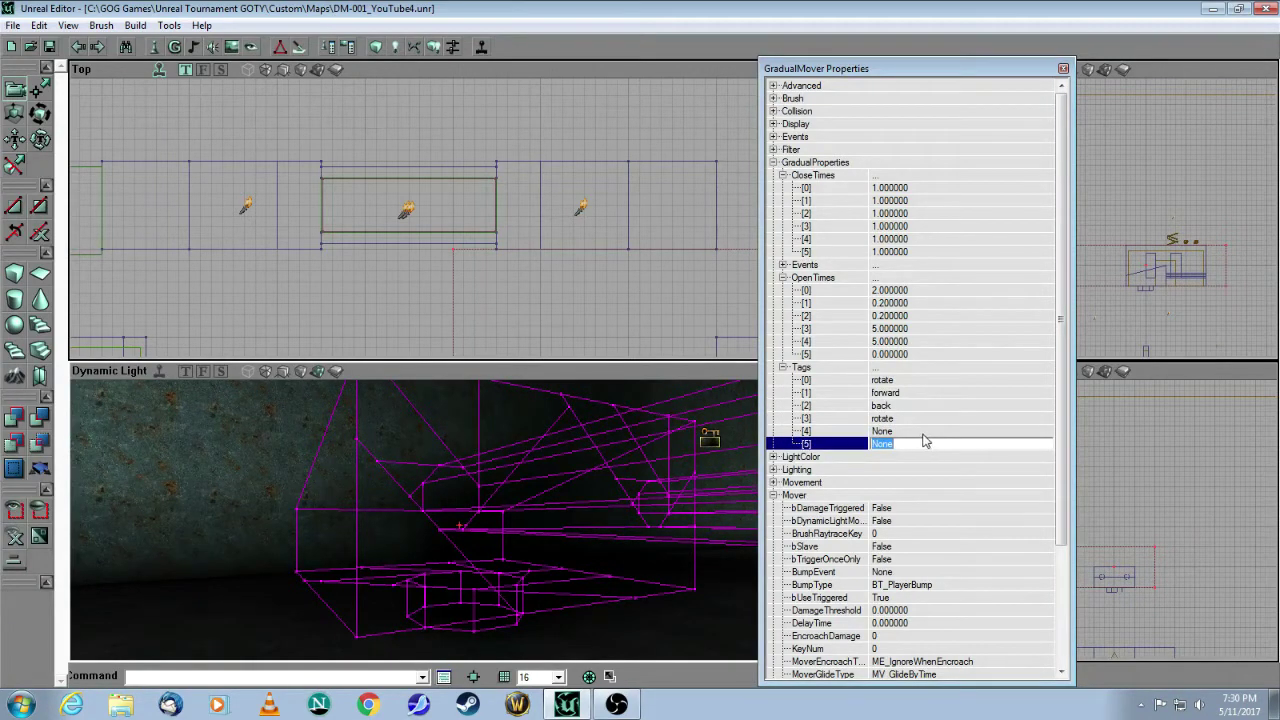
click(912, 381)
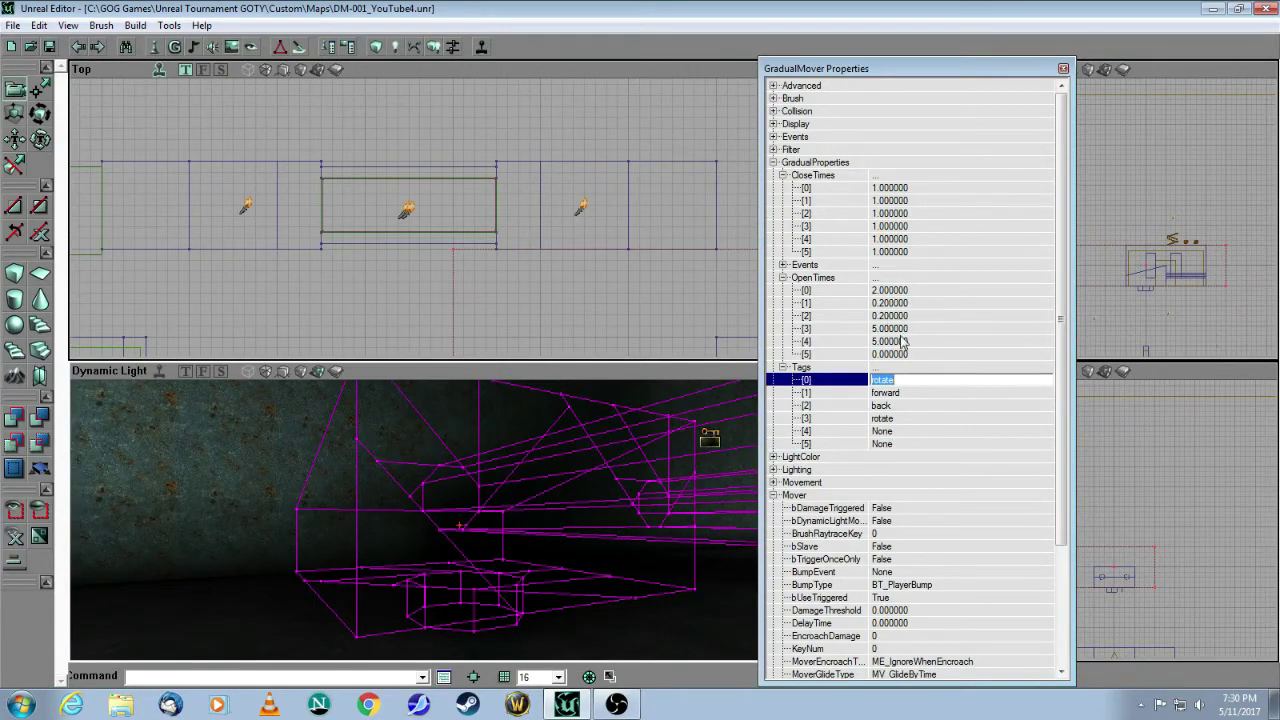
- Compare the forward, back and rotate Tags entries of the cannon's GradualMover with their corresponding OpenTimes
click(918, 393)
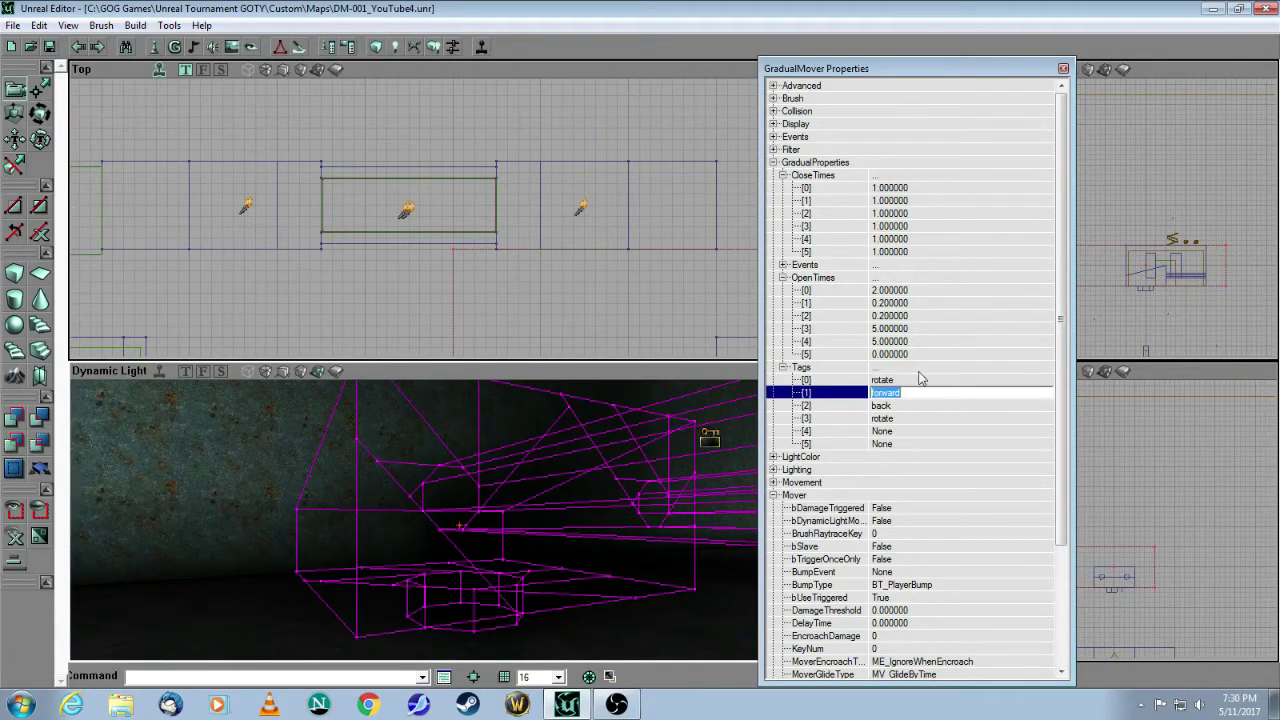
click(926, 302)
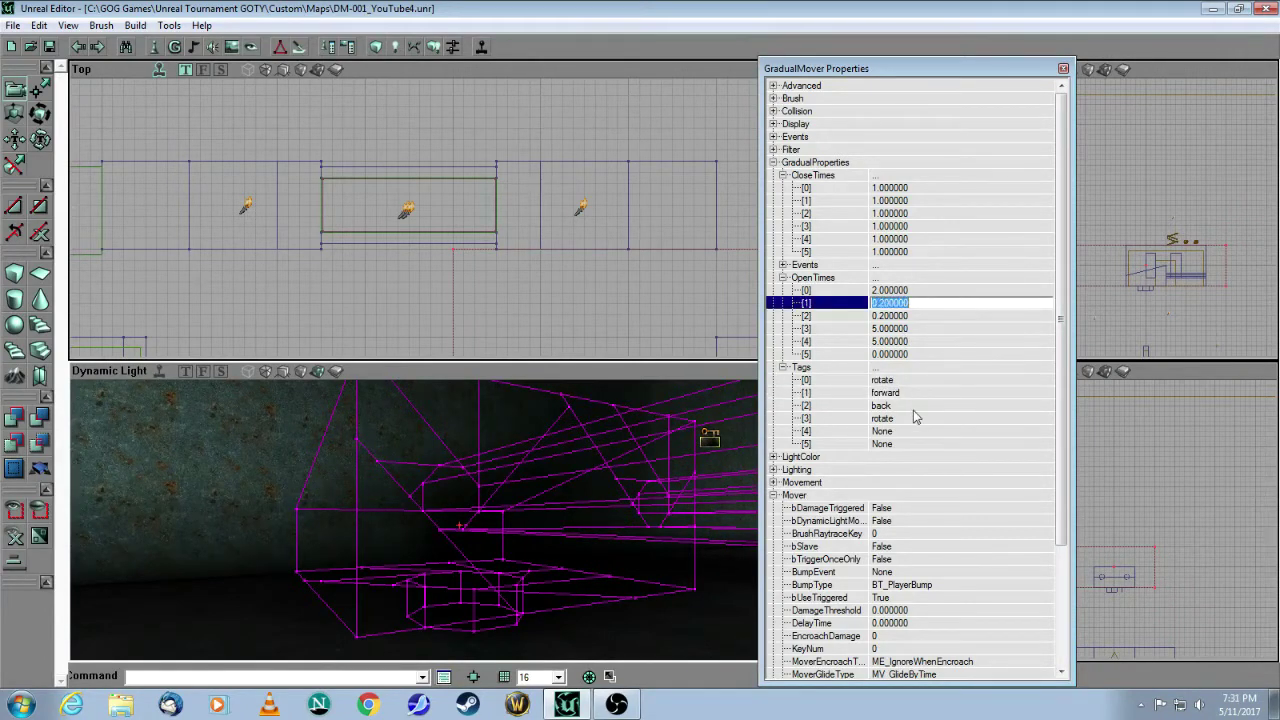
click(920, 406)
click(921, 416)
click(934, 396)
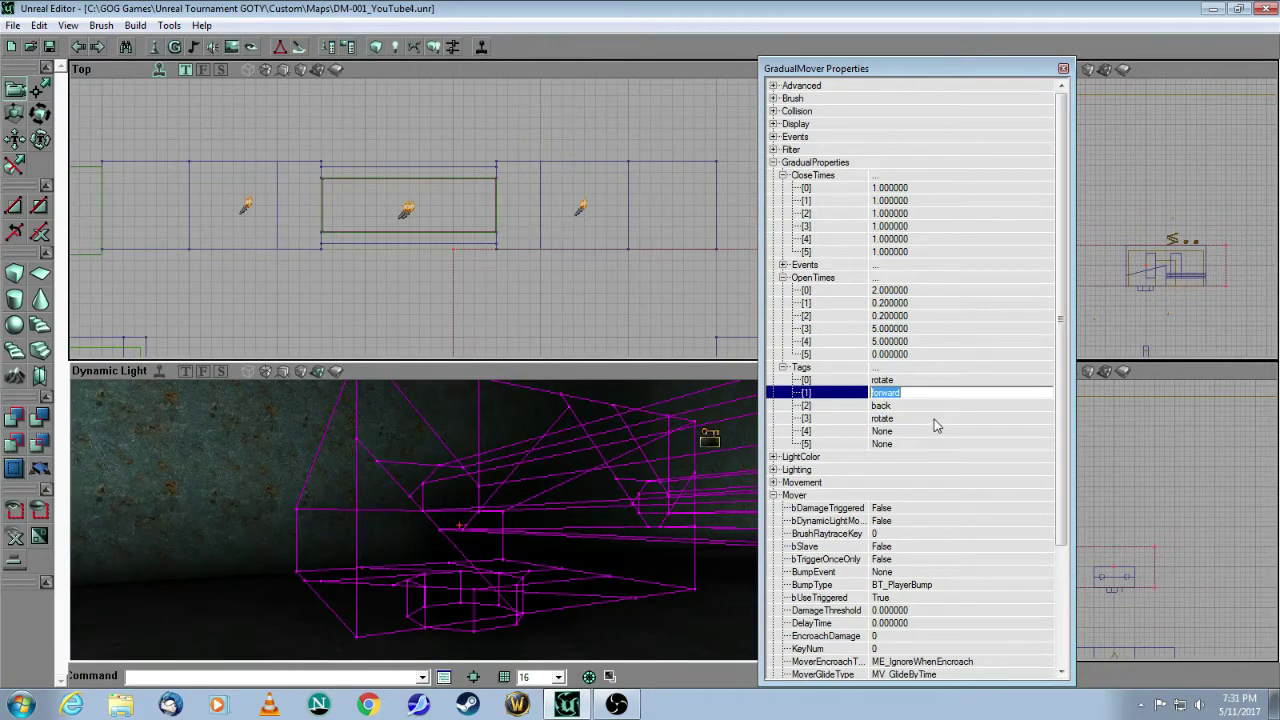
click(916, 433)
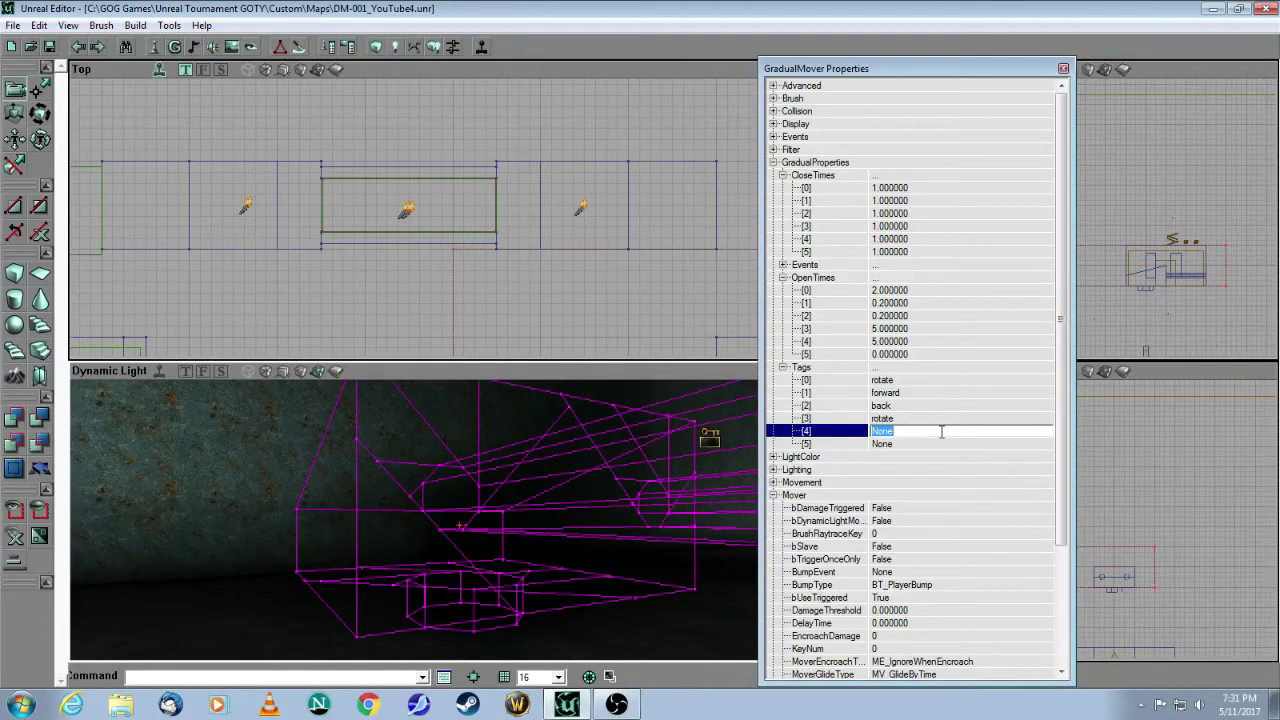
- Check the cannon GradualMover's Events settings and its Object settings, including InitialState, and close its properties
click(772, 137)
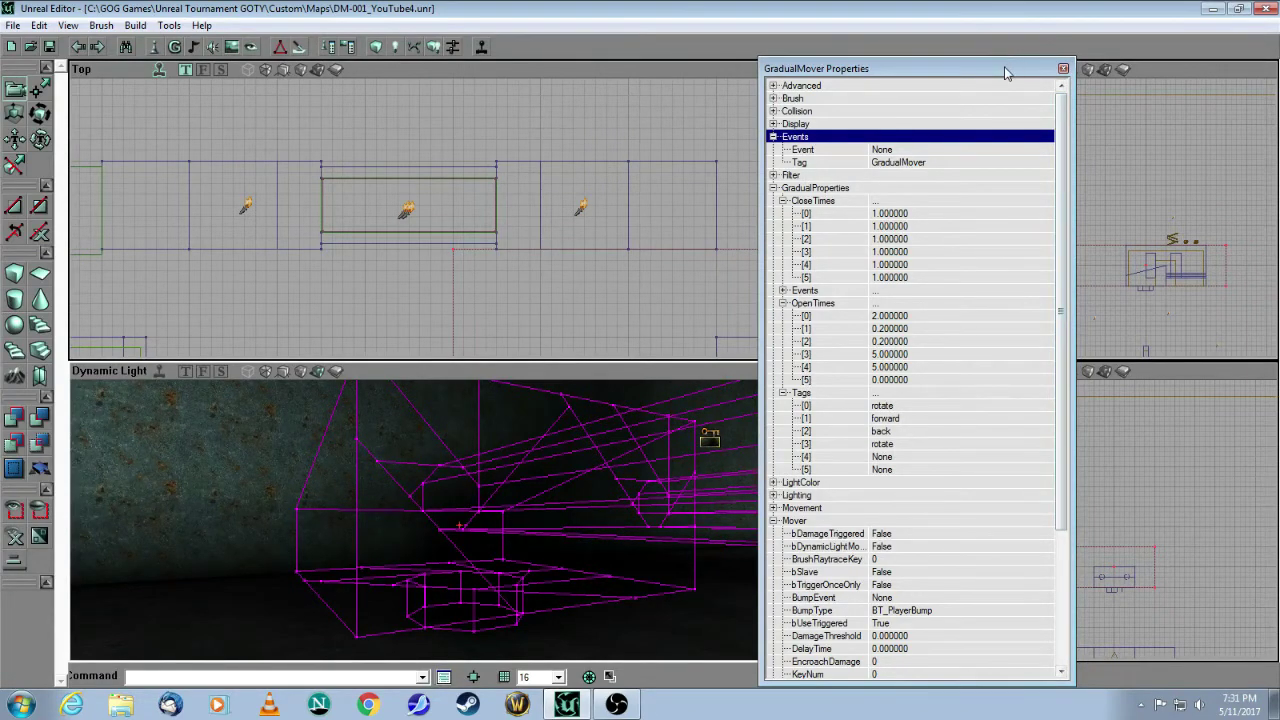
drag(1004, 72, 1087, 27)
drag(1150, 172, 1158, 320)
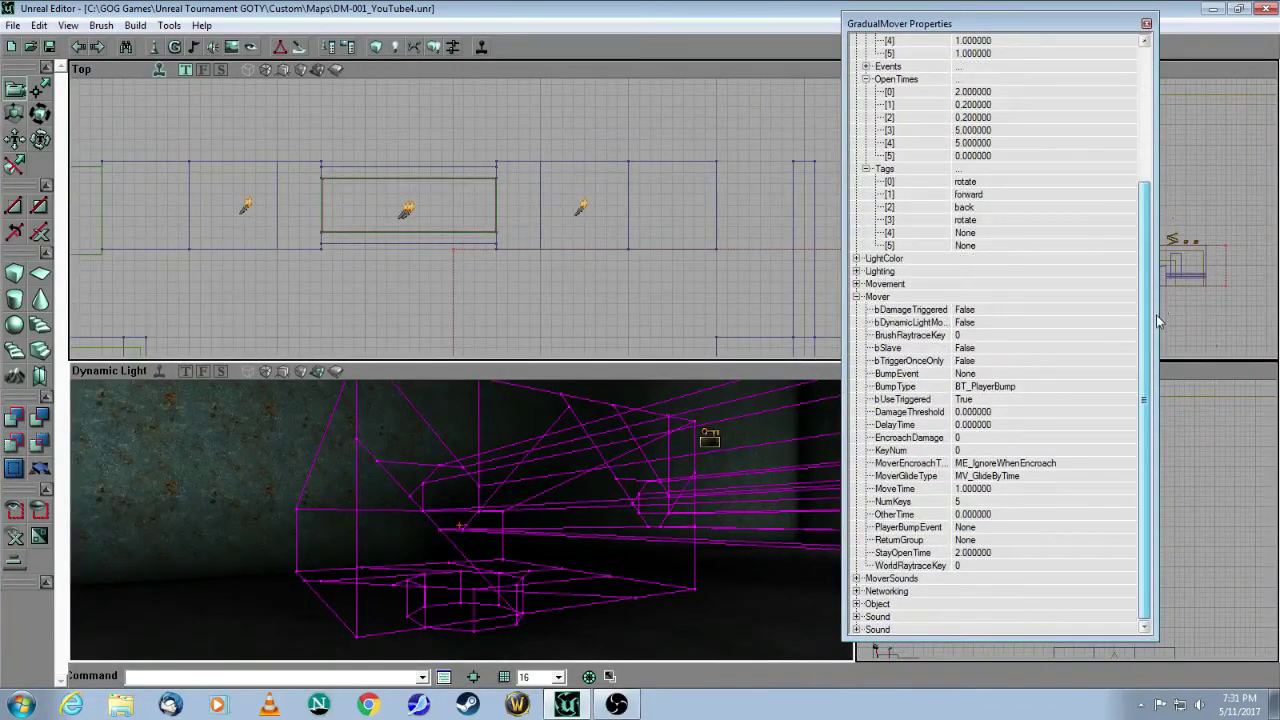
click(856, 604)
drag(1147, 485, 1145, 565)
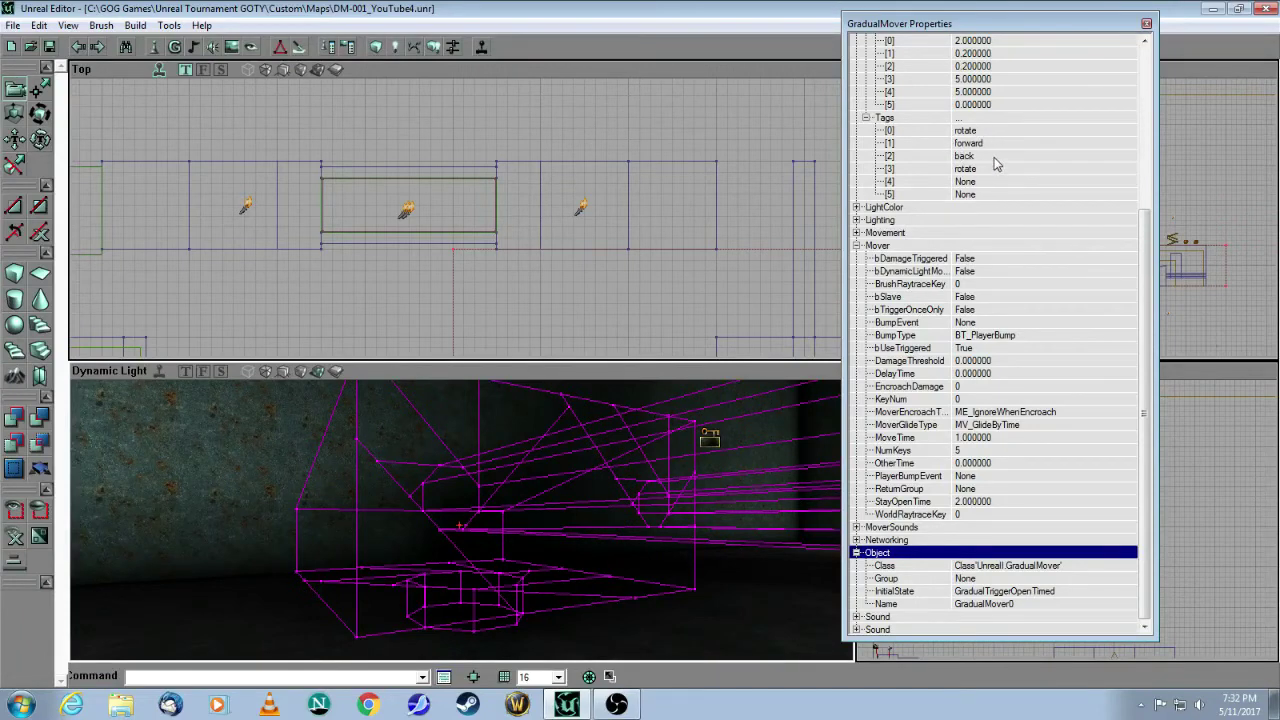
click(1146, 23)
- Open the OutEvents list in the properties of the Dispatcher beside the cannon
mouse_move(586, 506)
mouse_down()
mouse_move(586, 600)
mouse_move(680, 600)
mouse_move(590, 540)
mouse_move(560, 430)
mouse_move(510, 510)
mouse_move(505, 560)
mouse_move(505, 440)
mouse_up()
right_click(614, 557)
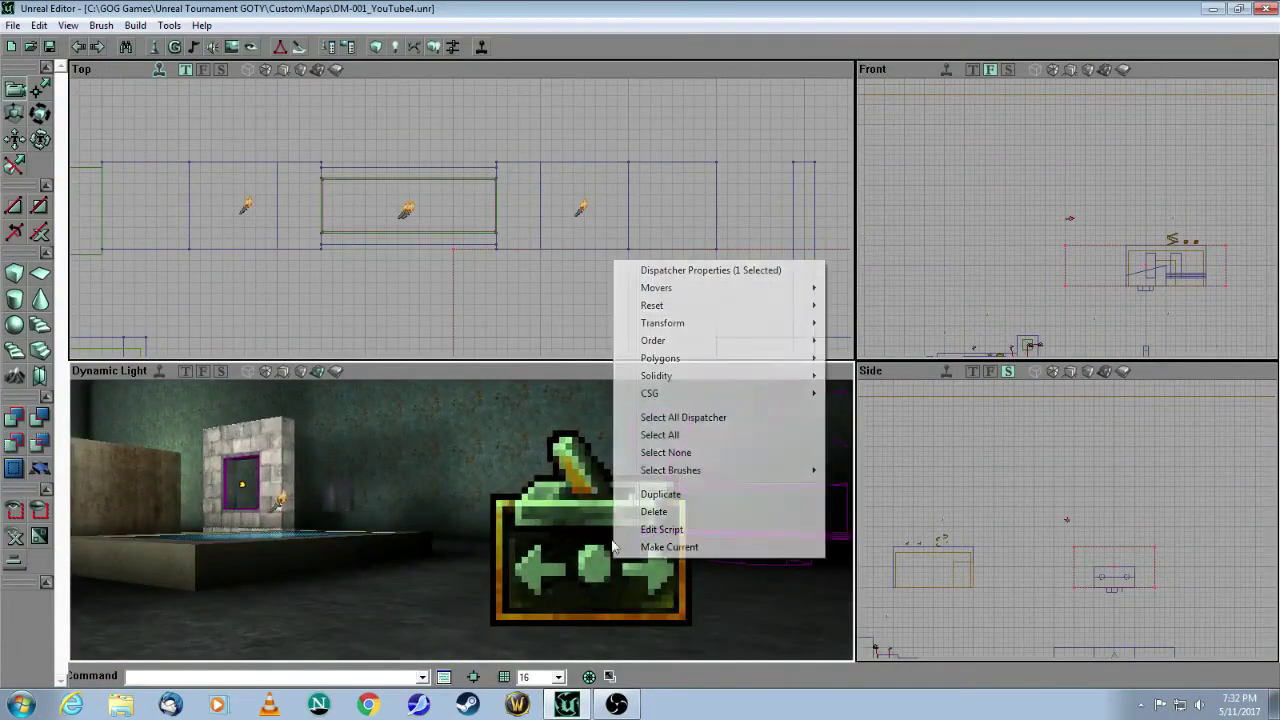
click(648, 272)
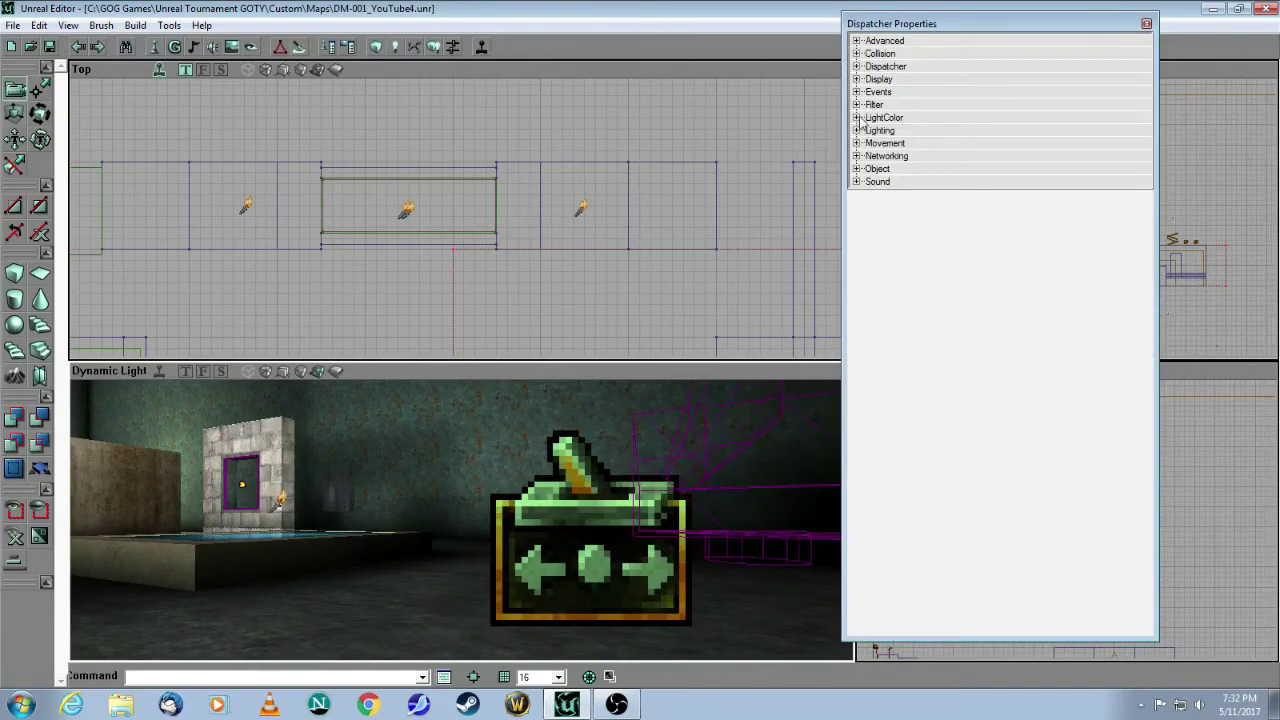
click(856, 66)
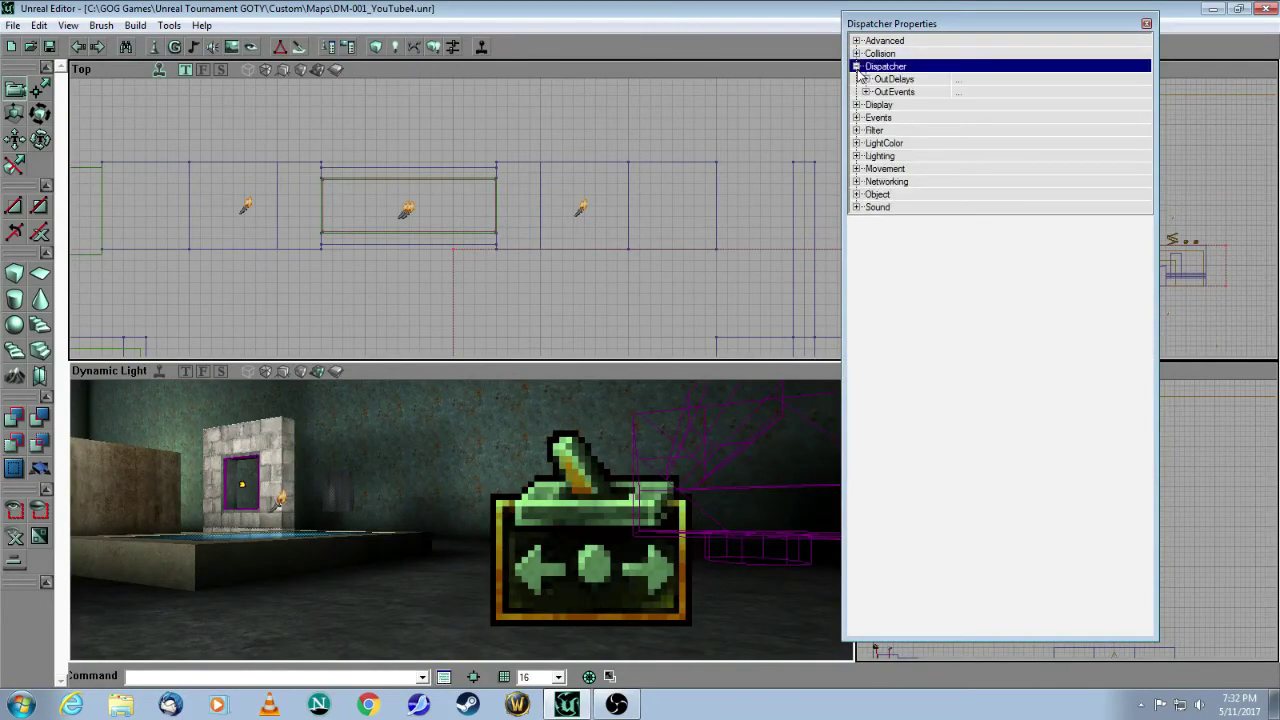
click(866, 92)
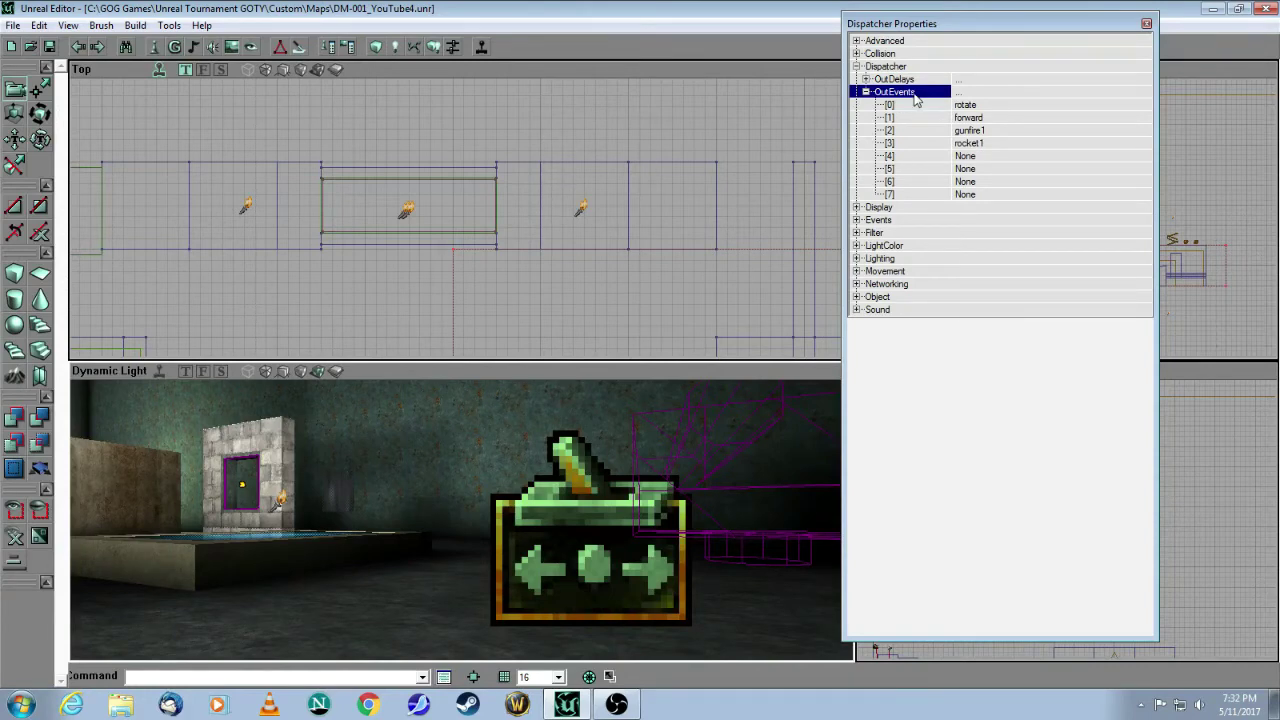
- Review the order of the Dispatcher's OutEvents entries and check its event tag
click(1007, 108)
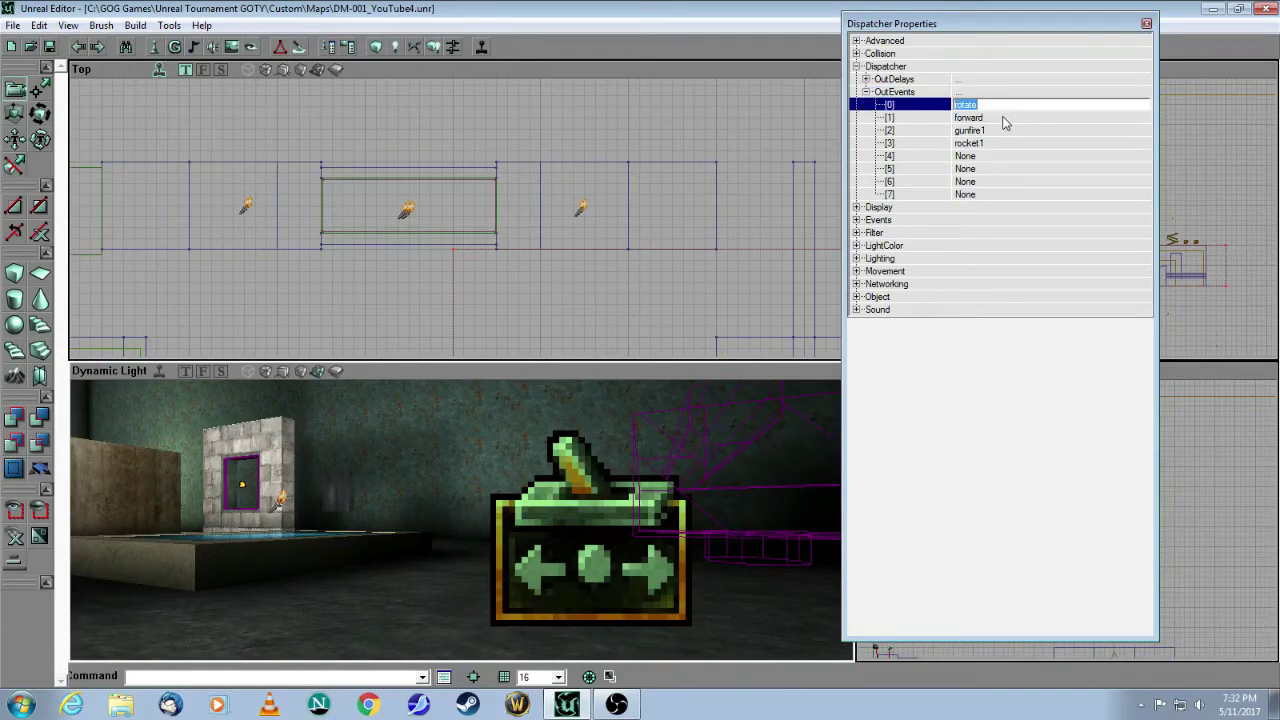
click(1009, 118)
click(1012, 105)
click(1014, 117)
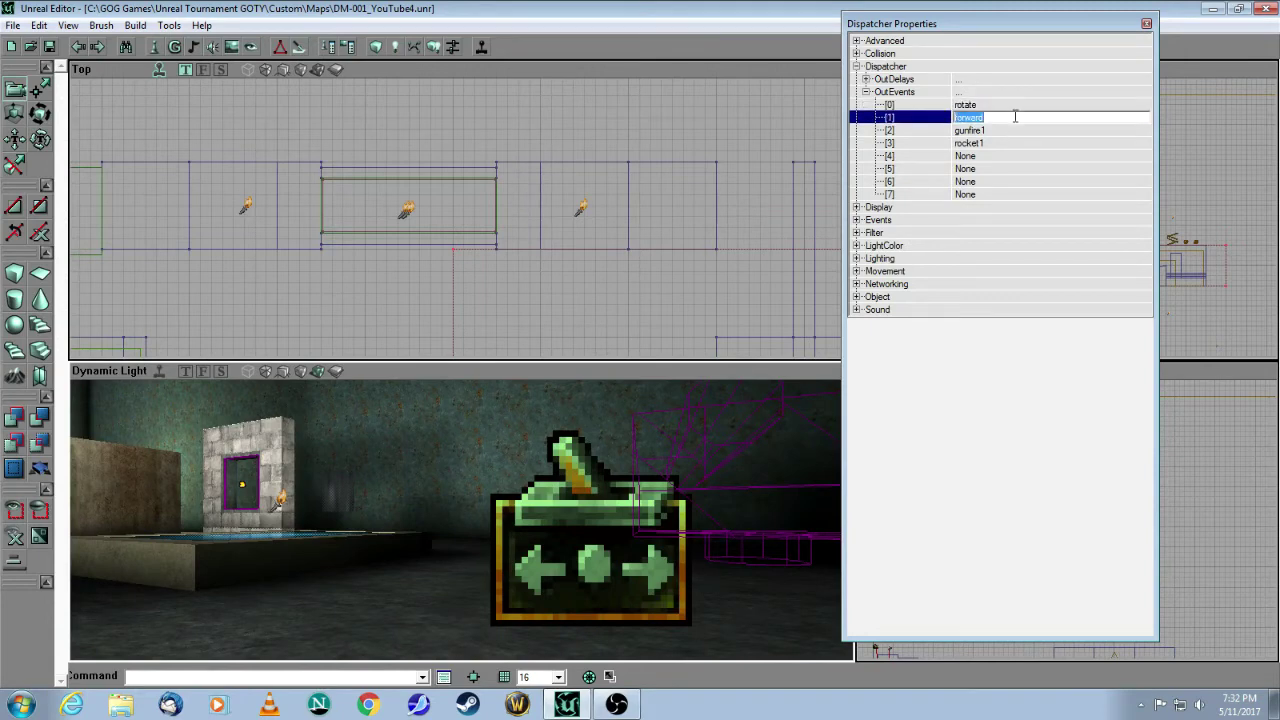
click(1015, 130)
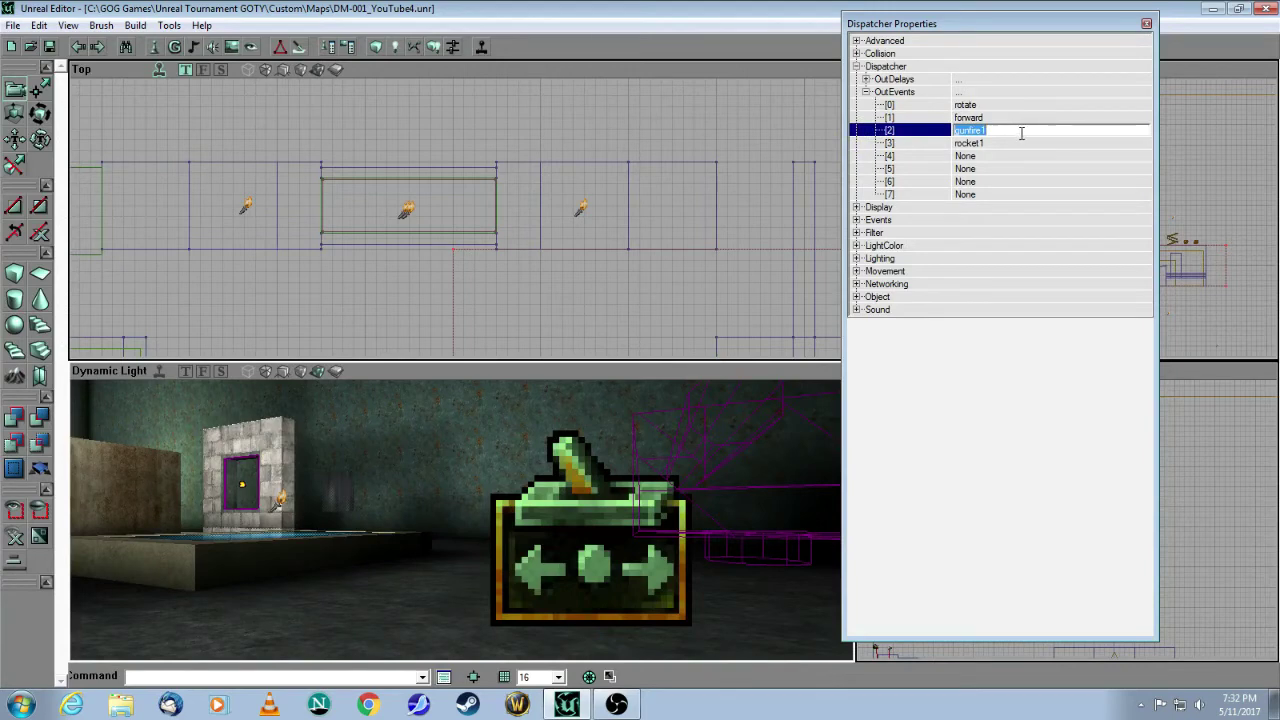
click(1007, 143)
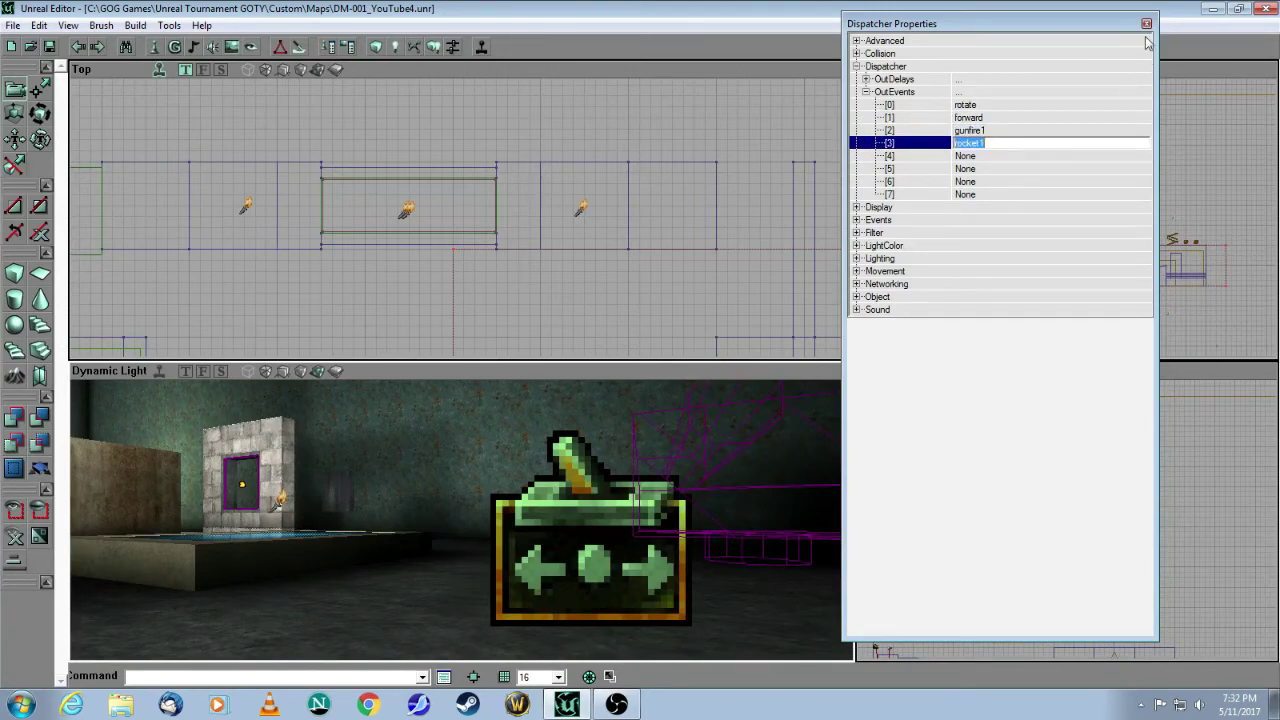
click(856, 220)
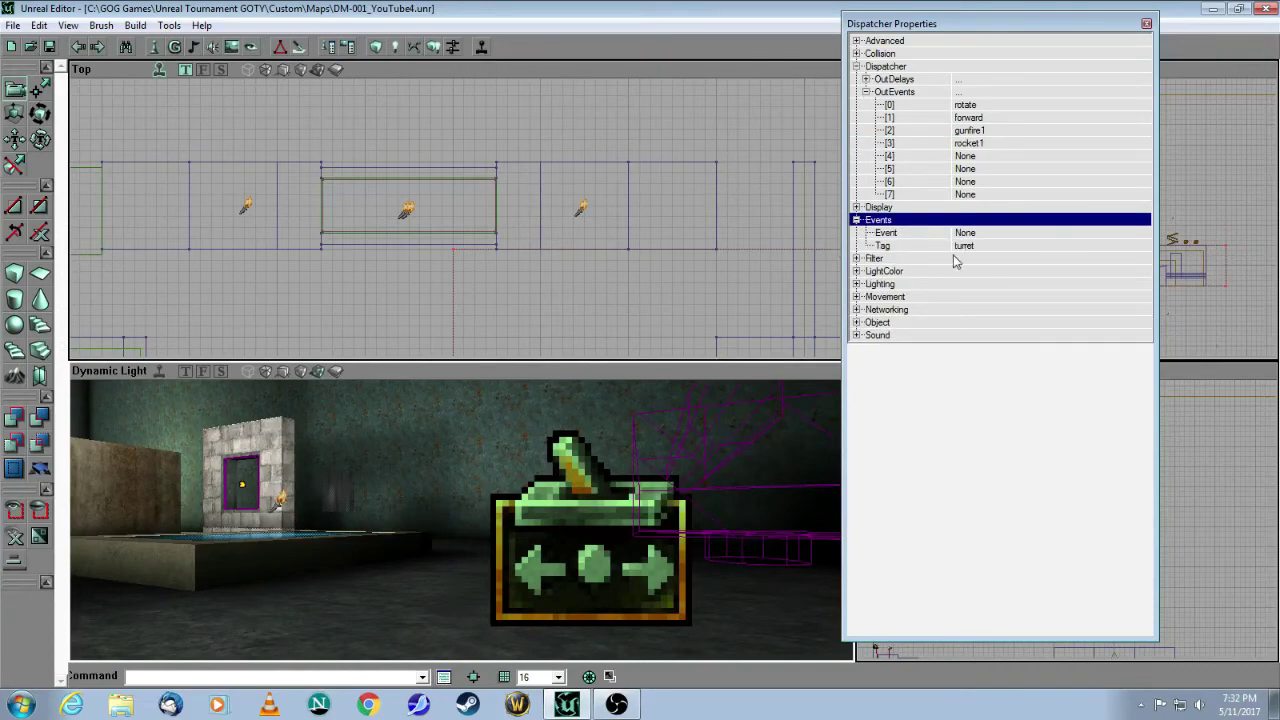
click(1146, 24)
- Inspect the event name and the Trigger settings, including TriggerType, of the Trigger that activates the cannon Dispatcher
click(695, 280)
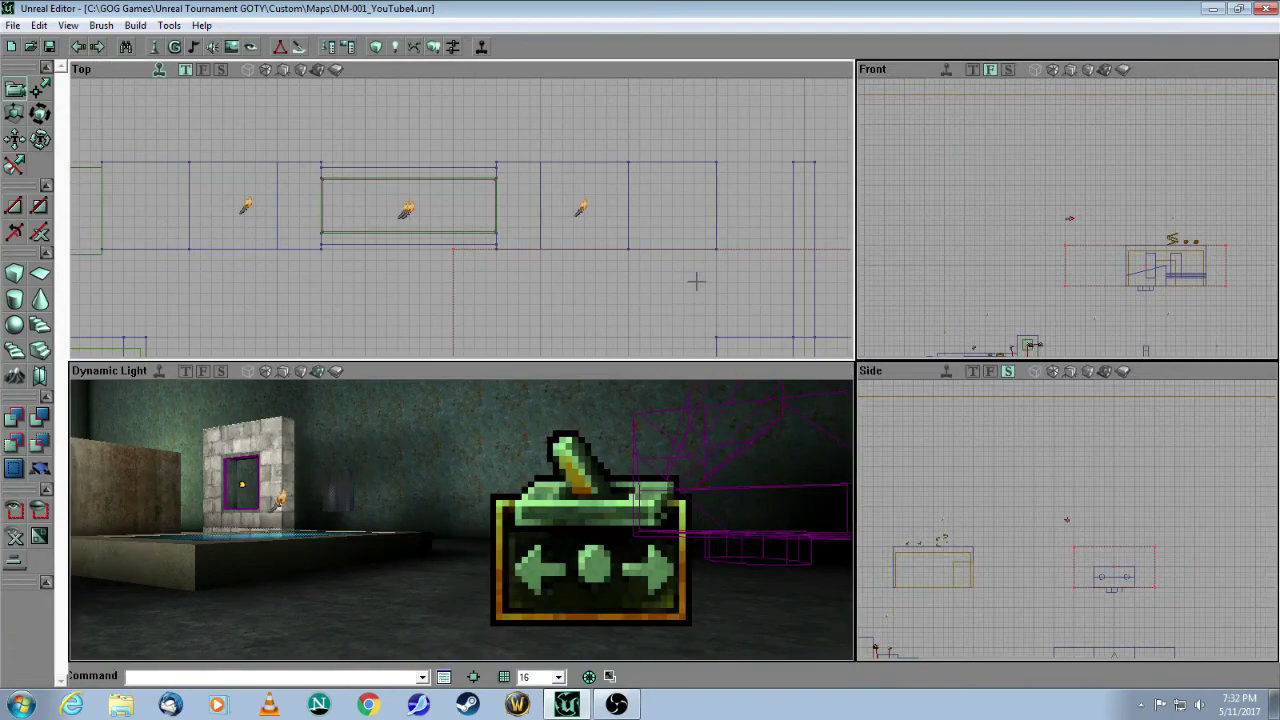
drag(556, 444, 583, 530)
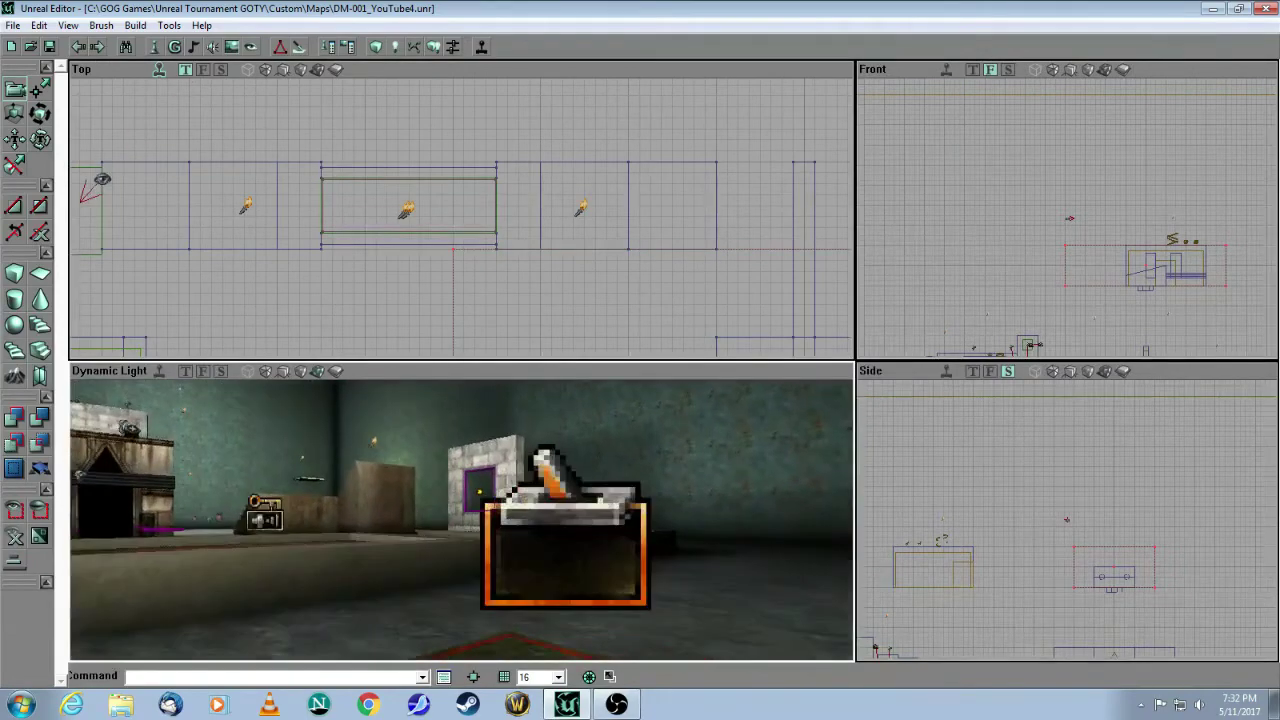
click(588, 549)
right_click(588, 549)
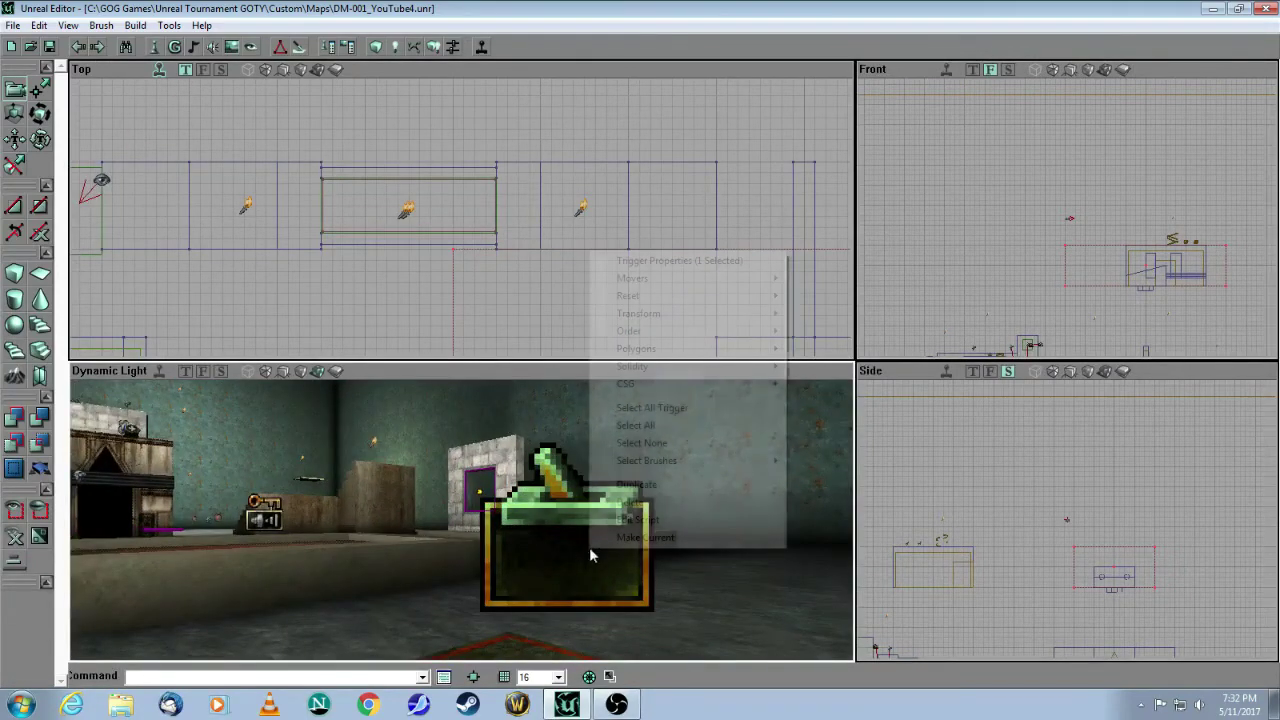
click(632, 262)
click(856, 79)
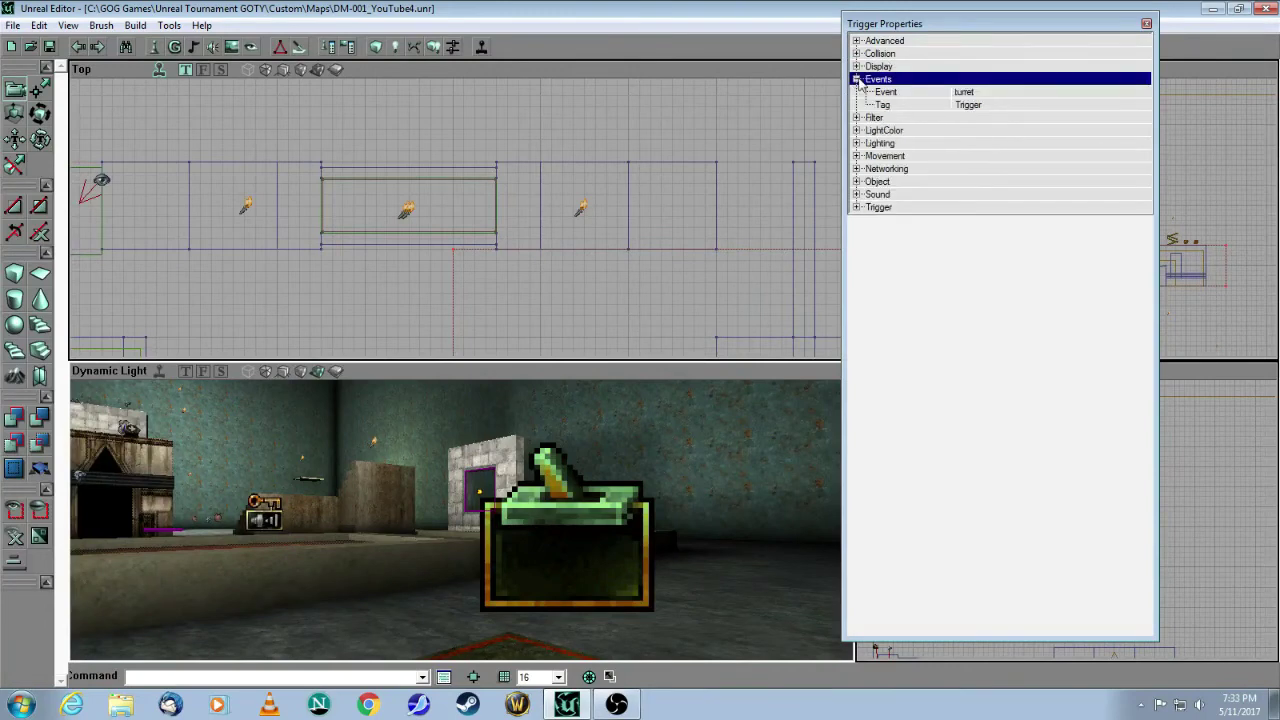
click(856, 207)
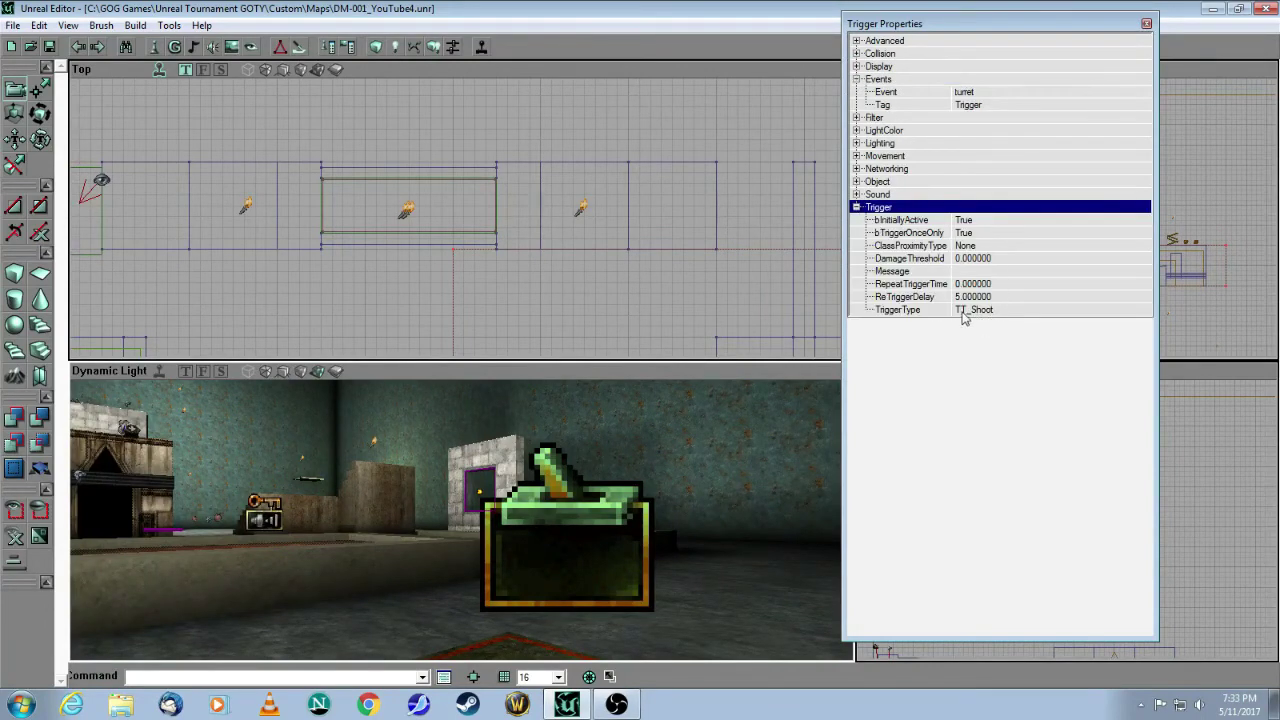
click(1146, 23)
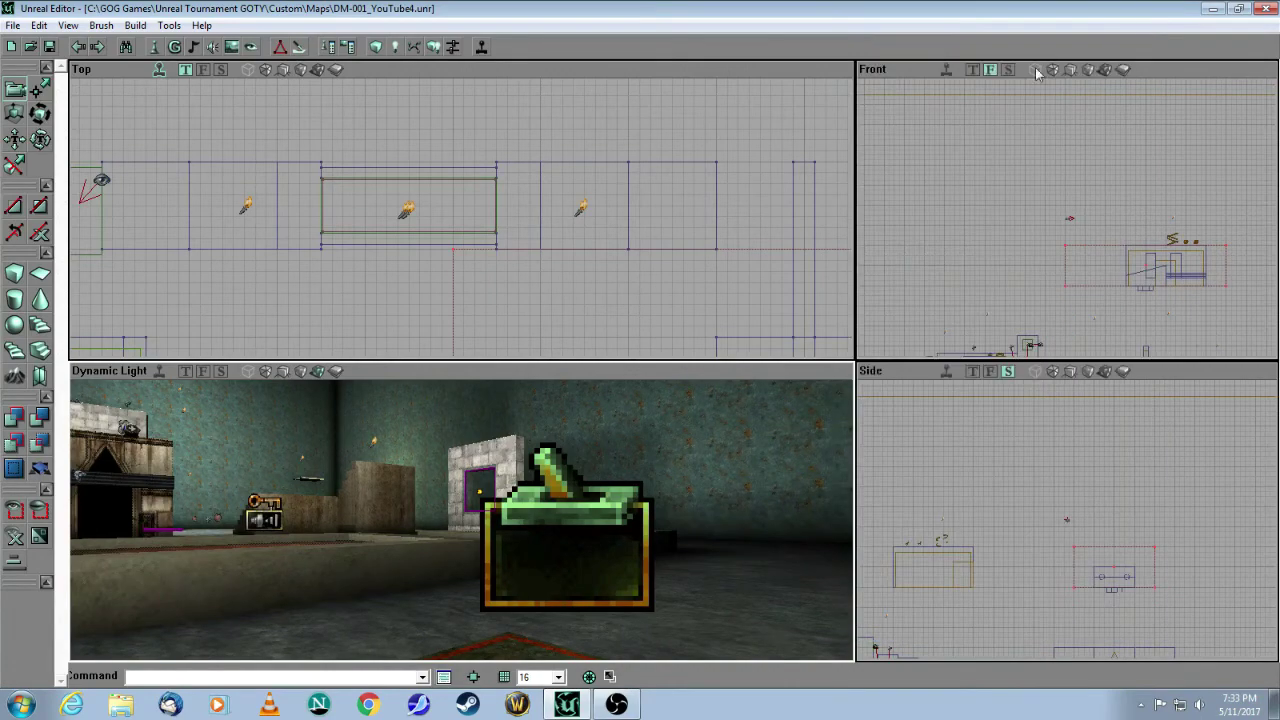
- Trace the cannon setup in the 3D view from the Trigger past the Dispatcher and wireframe cannon to the effect actors
drag(535, 470, 475, 552)
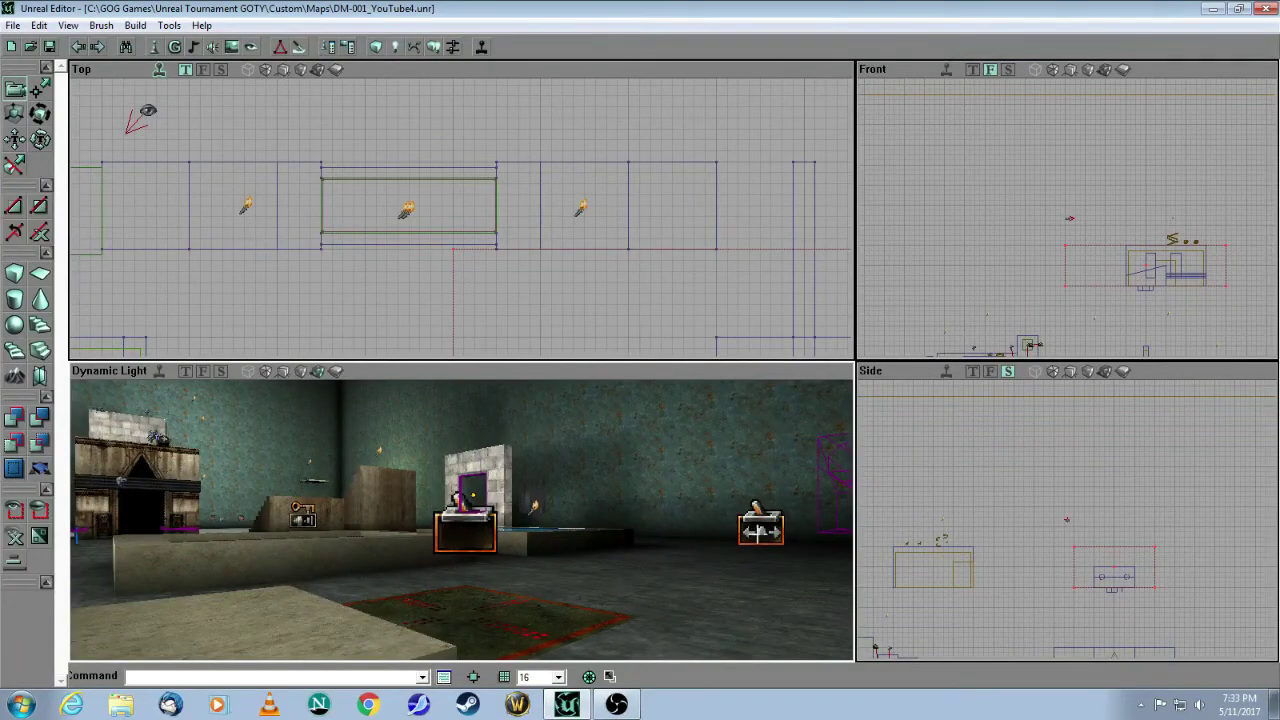
drag(735, 551, 850, 505)
drag(450, 598, 450, 525)
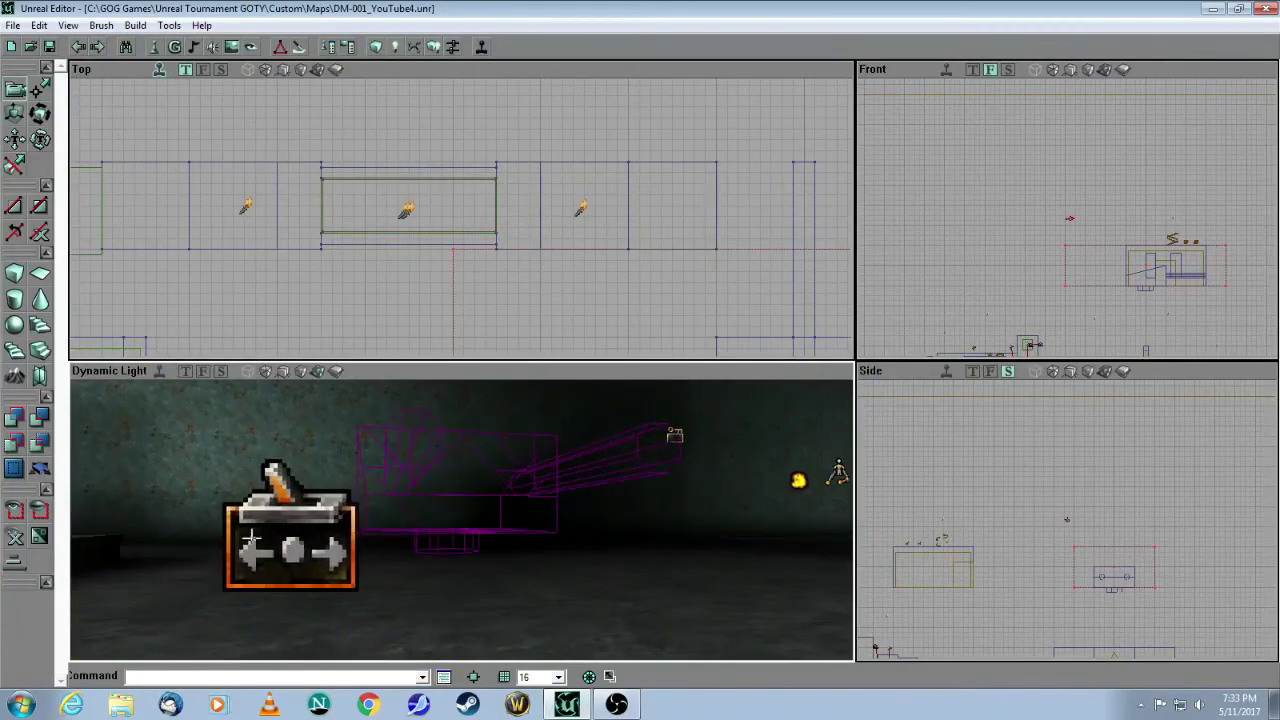
click(614, 458)
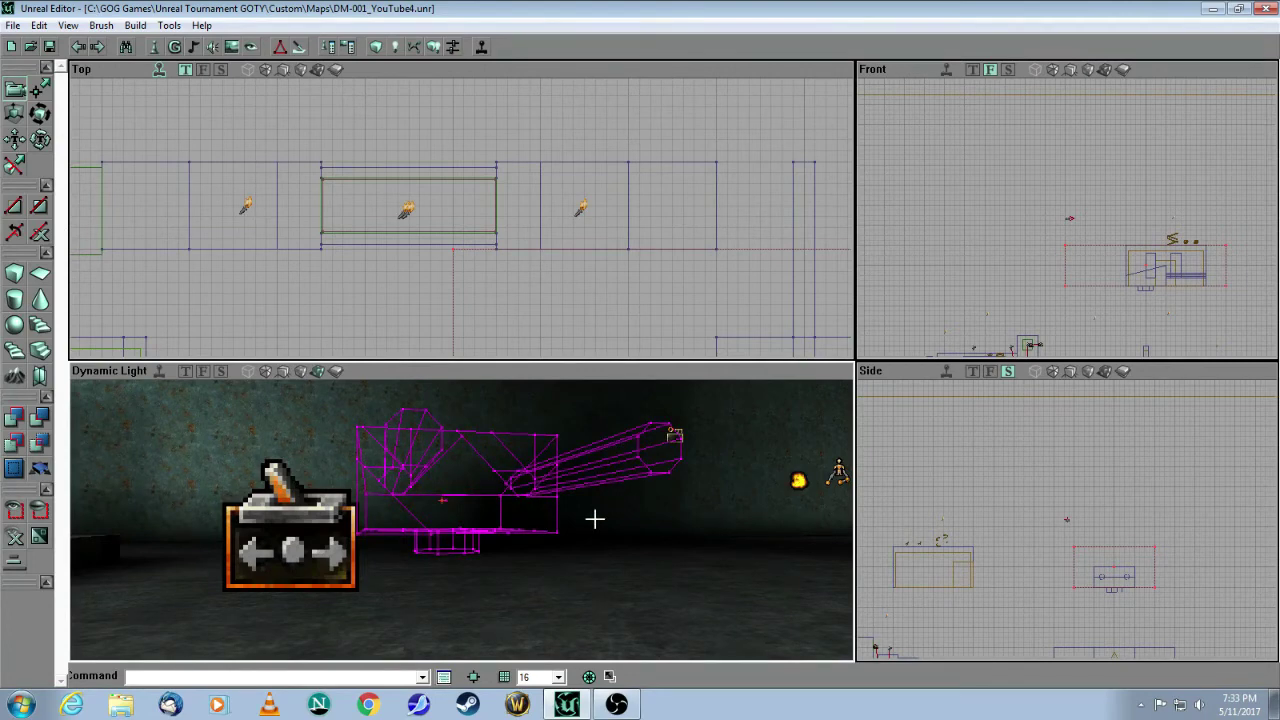
mouse_move(599, 516)
mouse_down()
mouse_move(599, 590)
mouse_move(599, 506)
mouse_up()
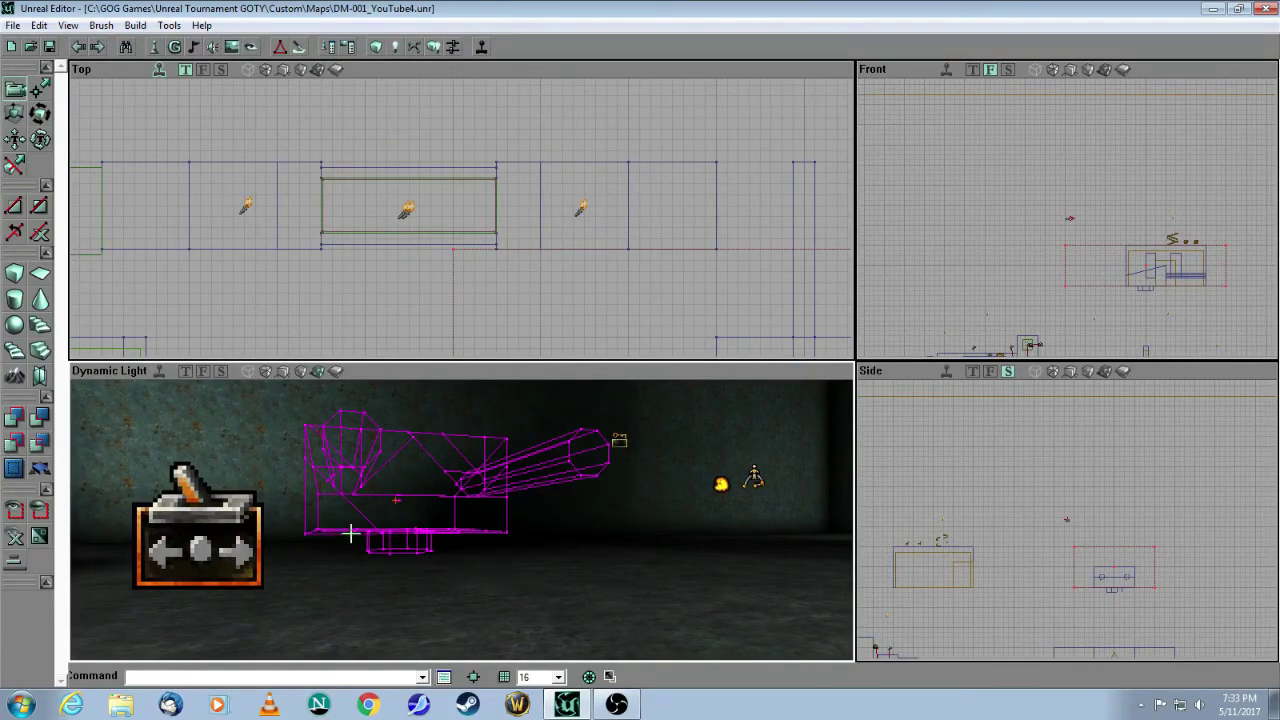
mouse_move(642, 514)
mouse_down()
mouse_move(700, 540)
mouse_move(660, 548)
mouse_move(715, 520)
mouse_move(735, 480)
mouse_up()
drag(620, 495, 612, 494)
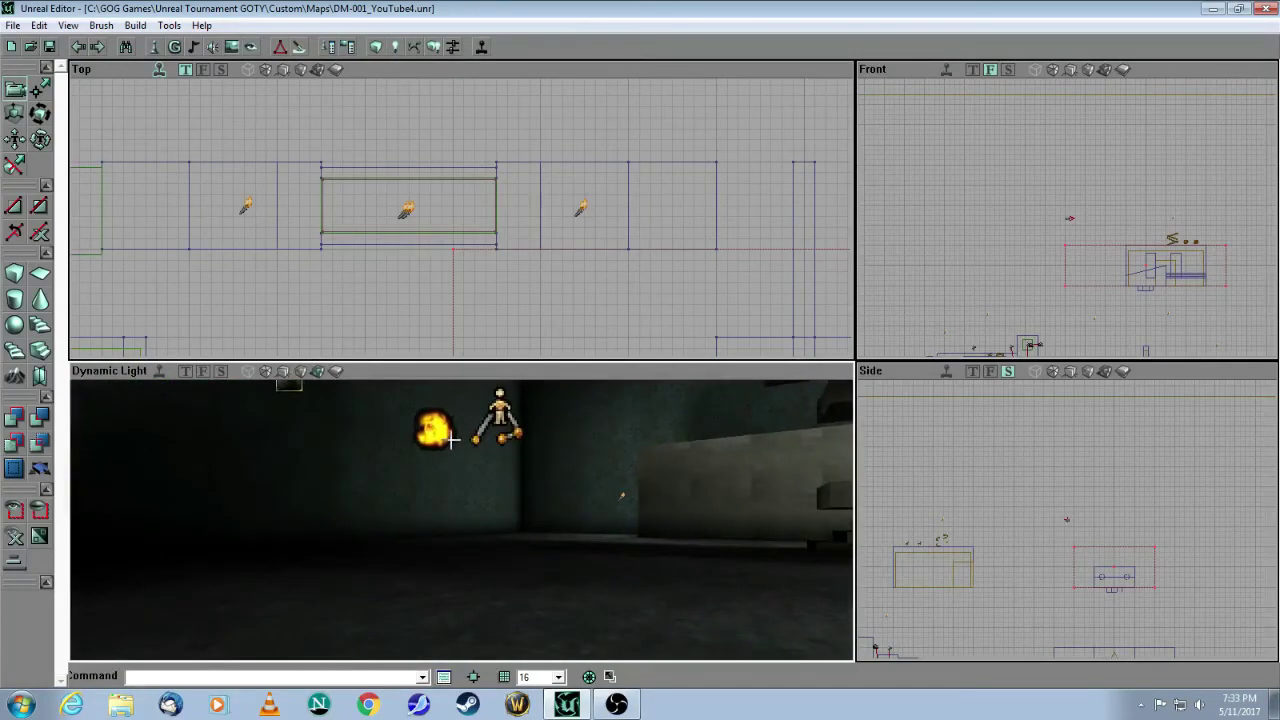
- Identify the explosion actor, Spawnpoint and ThingFactory in front of the cannon and view the ThingFactory's property categories
click(433, 430)
mouse_move(504, 467)
mouse_down()
mouse_move(504, 445)
mouse_move(500, 500)
mouse_move(484, 460)
mouse_up()
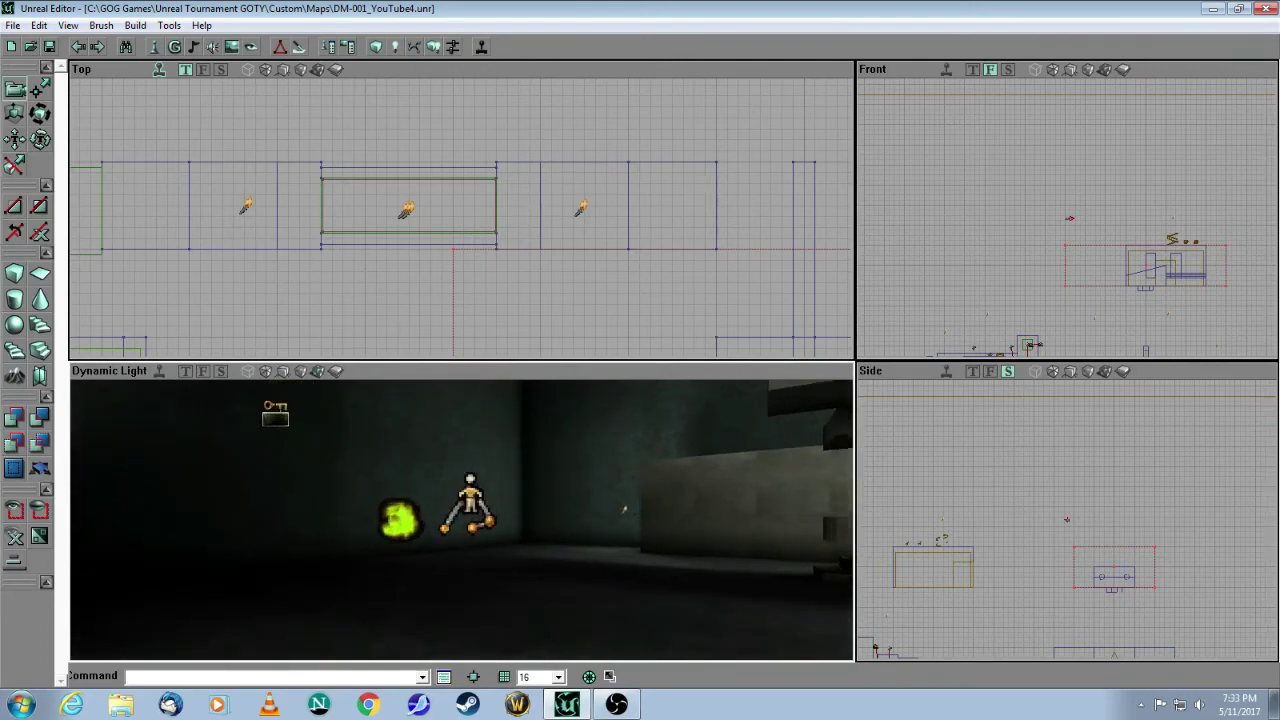
click(462, 502)
right_click(468, 504)
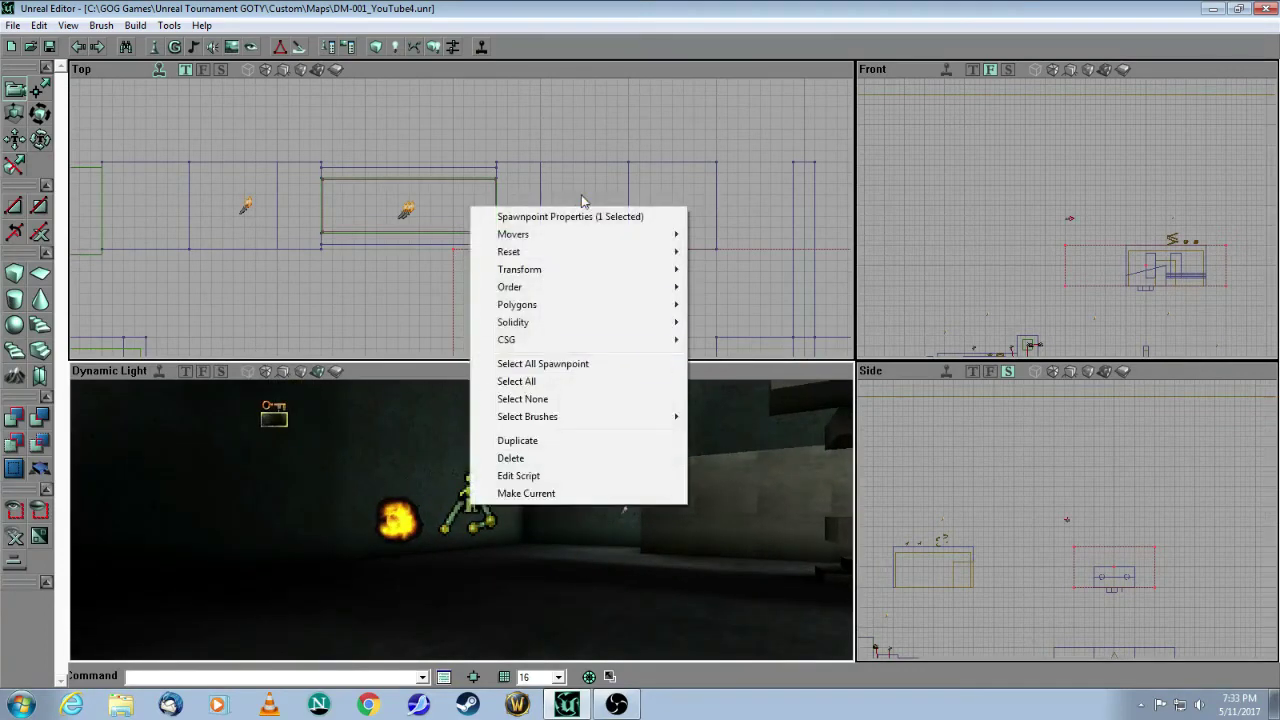
click(692, 112)
drag(514, 469, 522, 468)
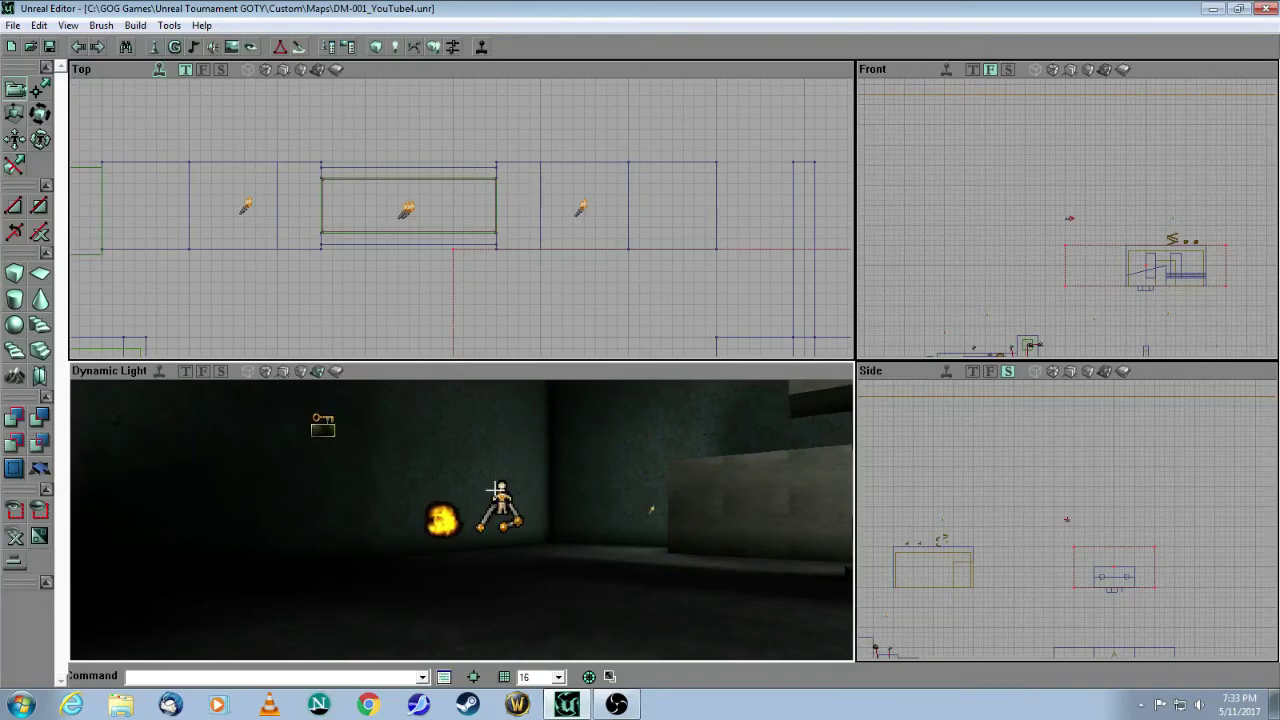
right_click(322, 425)
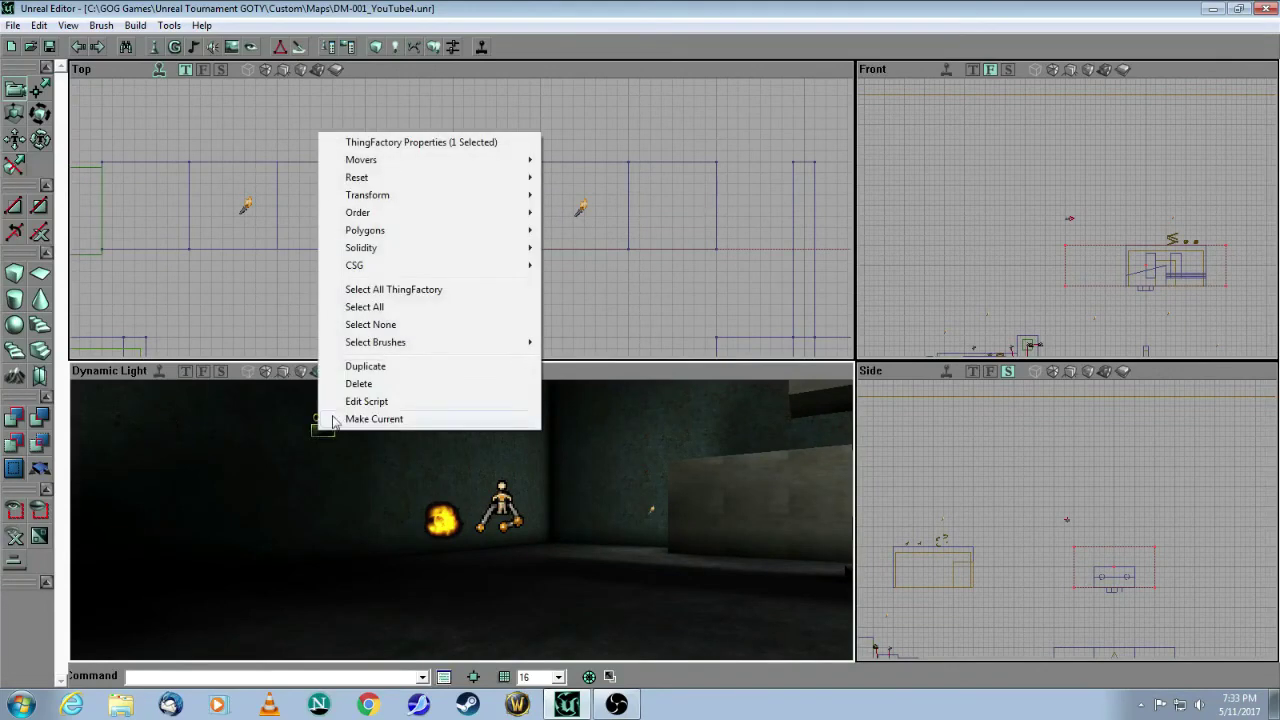
click(449, 140)
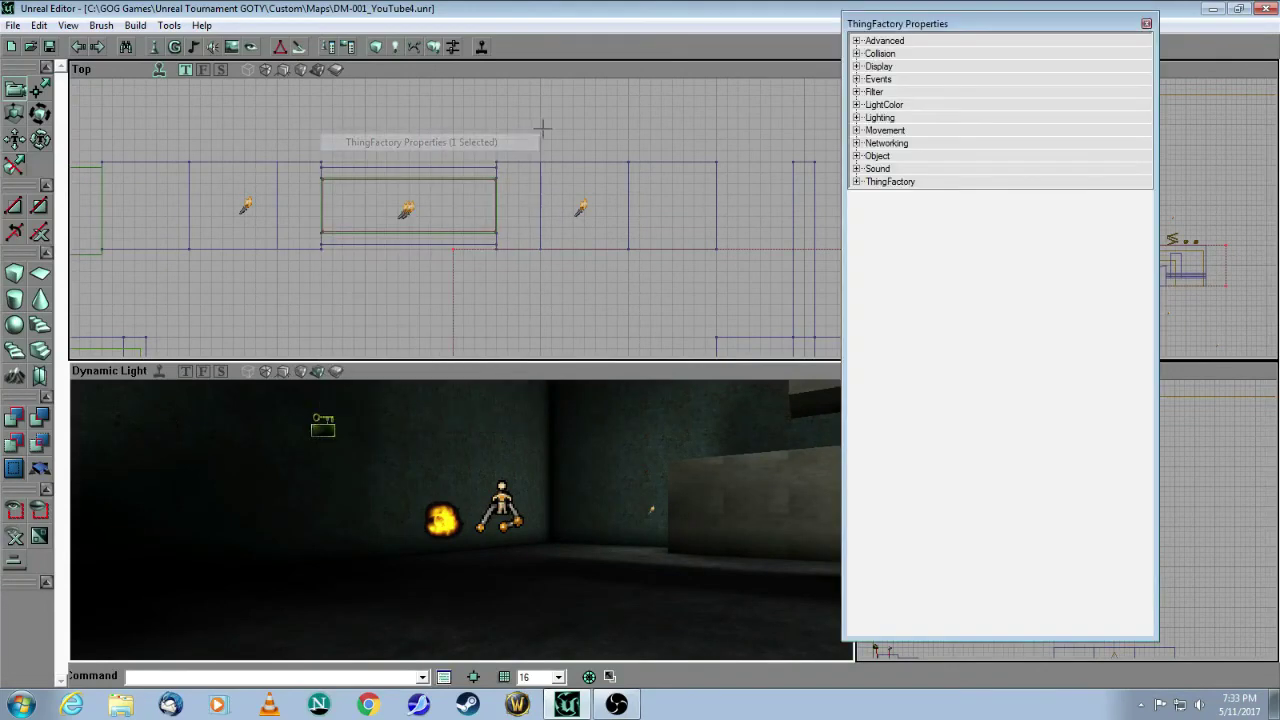
click(1147, 23)
- Start a play-test of the map from the editor and inspect the twin-barrelled cannon up close from the front and side
drag(537, 531, 455, 575)
drag(585, 535, 559, 504)
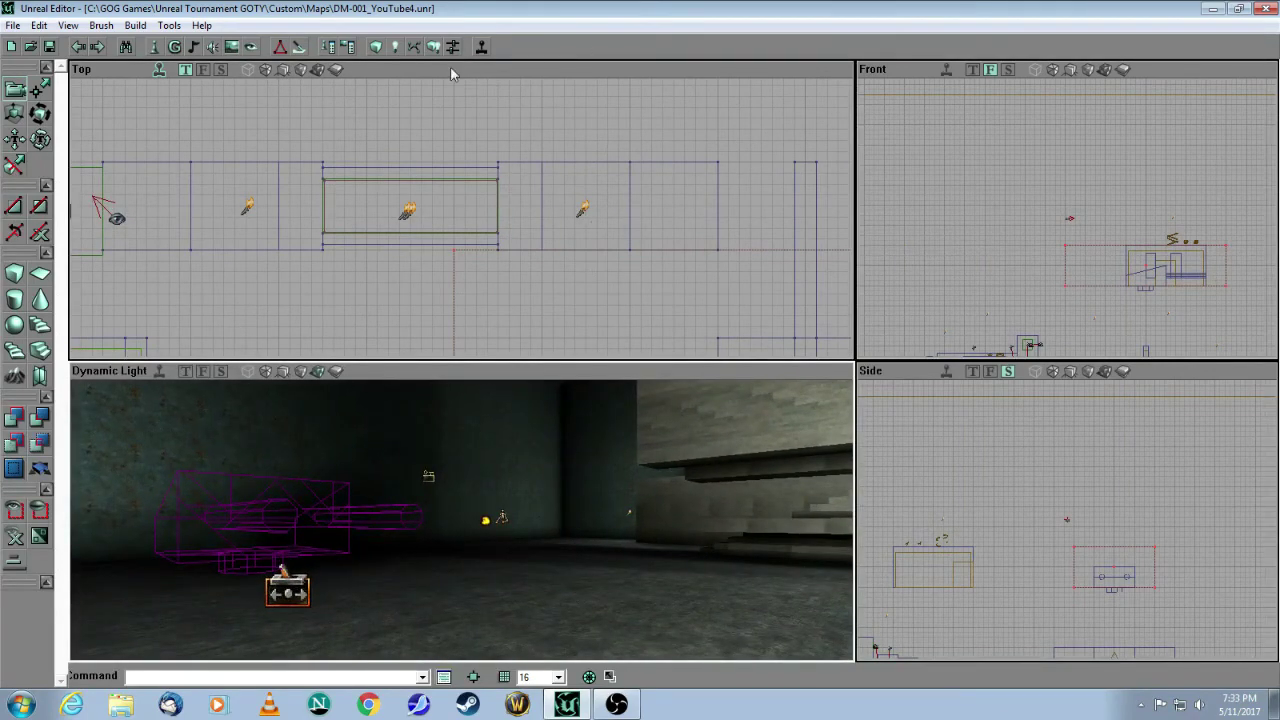
click(481, 47)
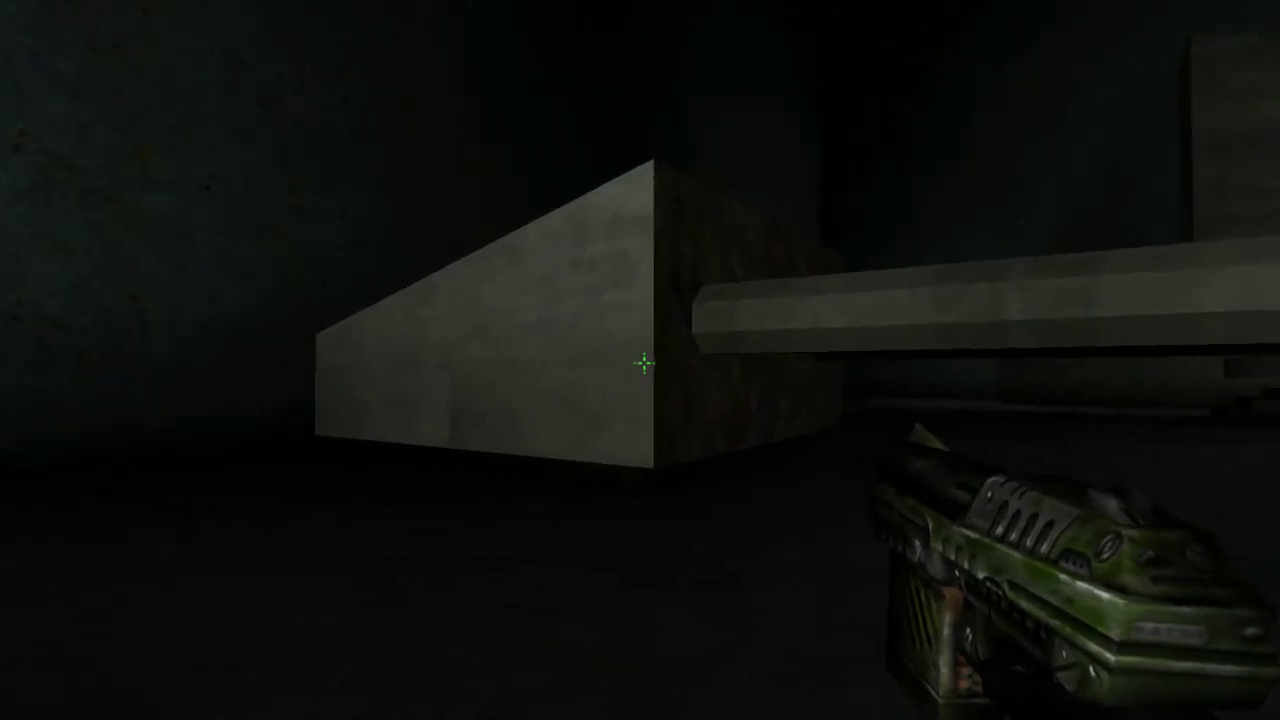
key(d)
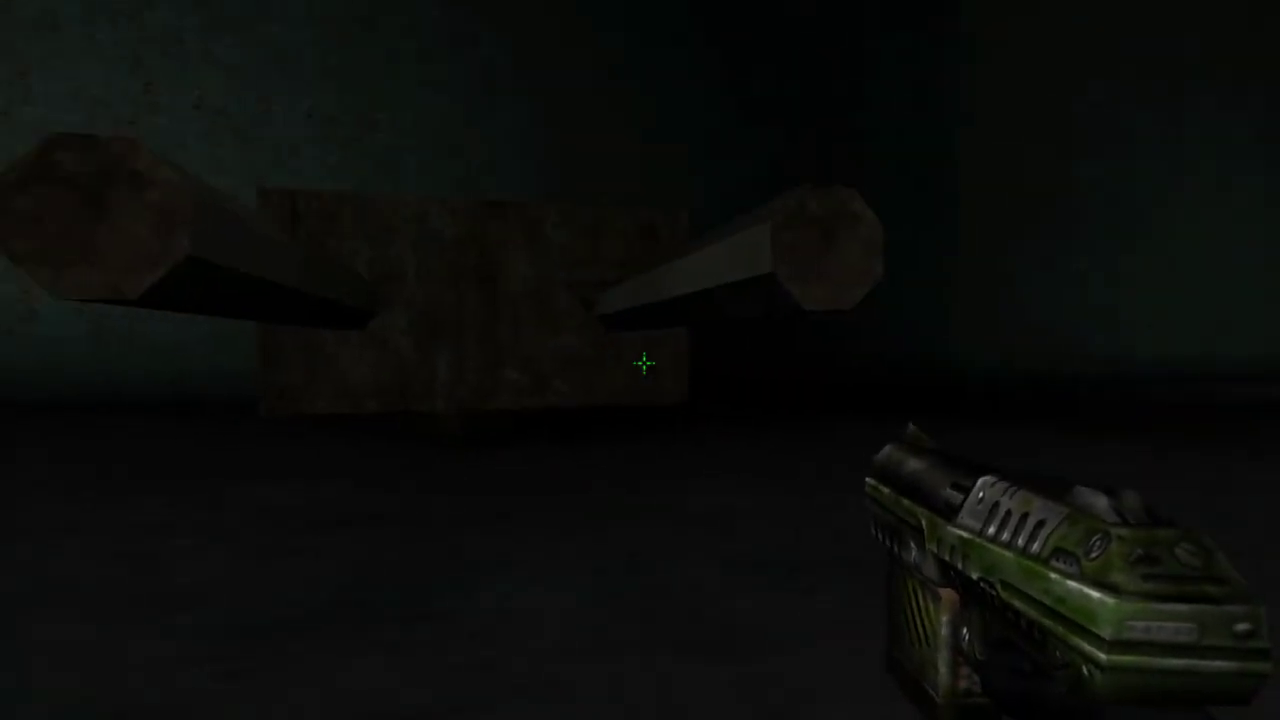
key(w)
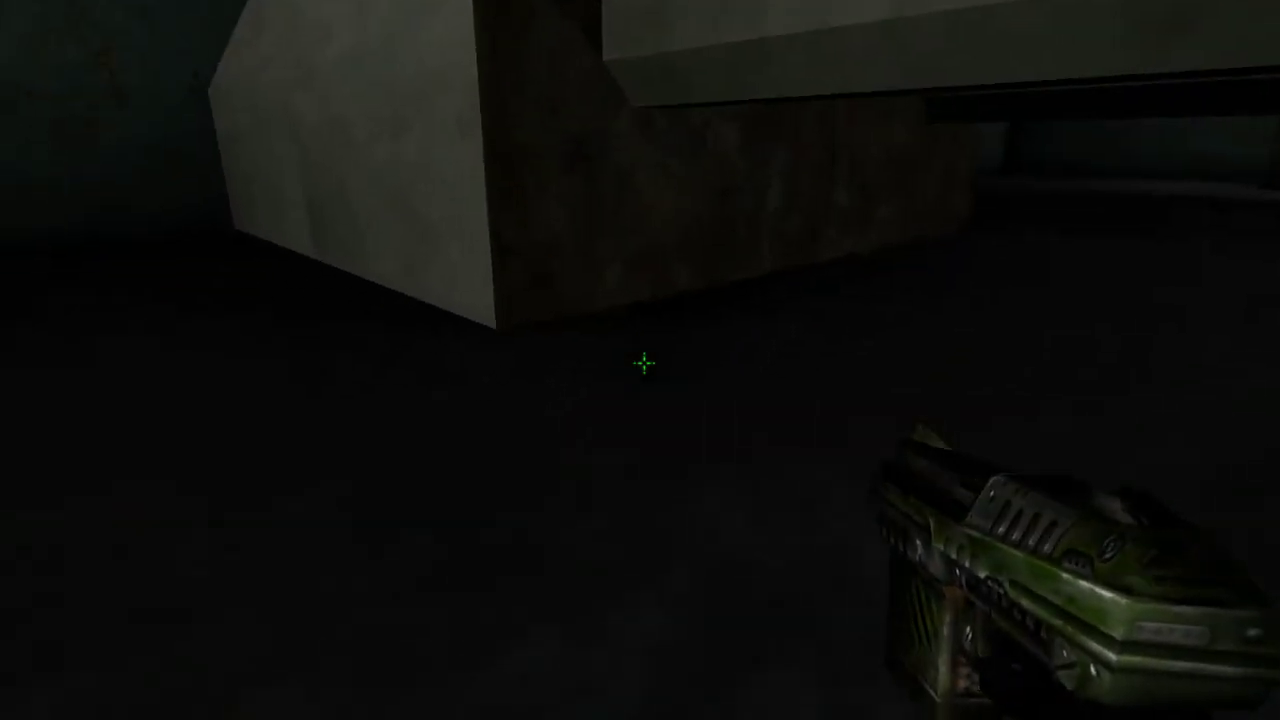
key(s)
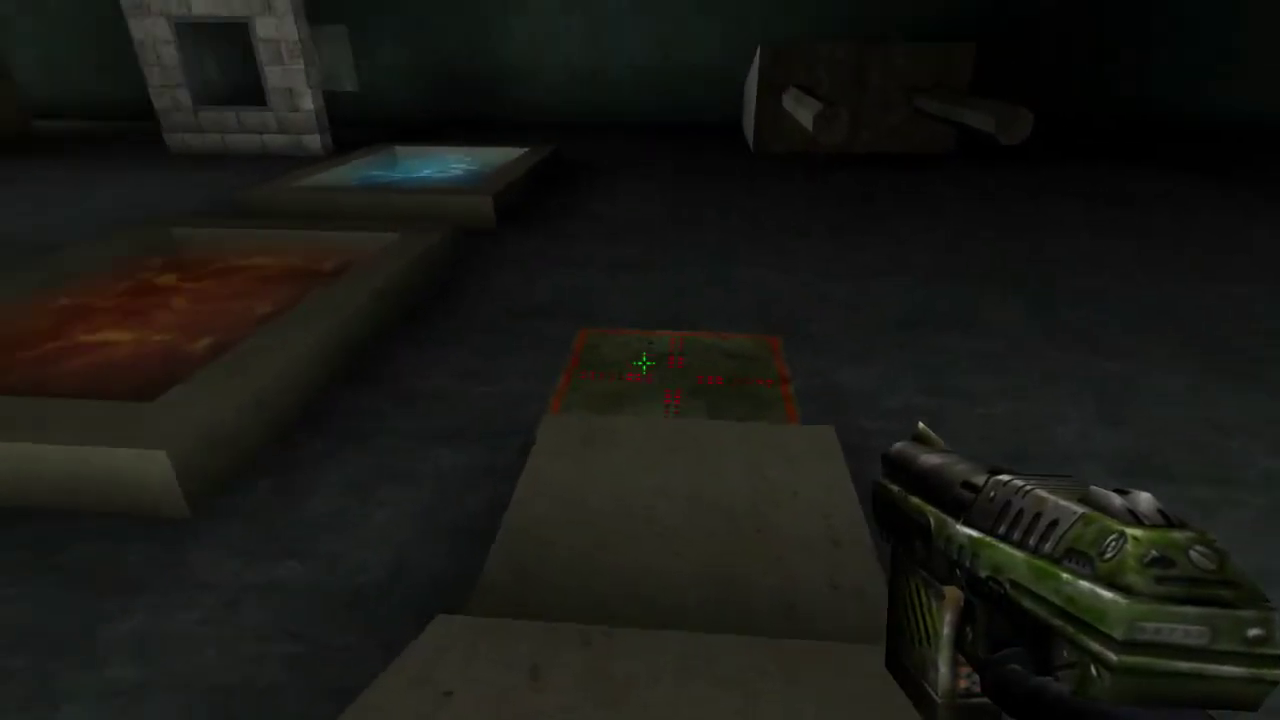
- Set off the cannon in the play-test from beside the red-marked floor panel and watch its firing sequence
key(a)
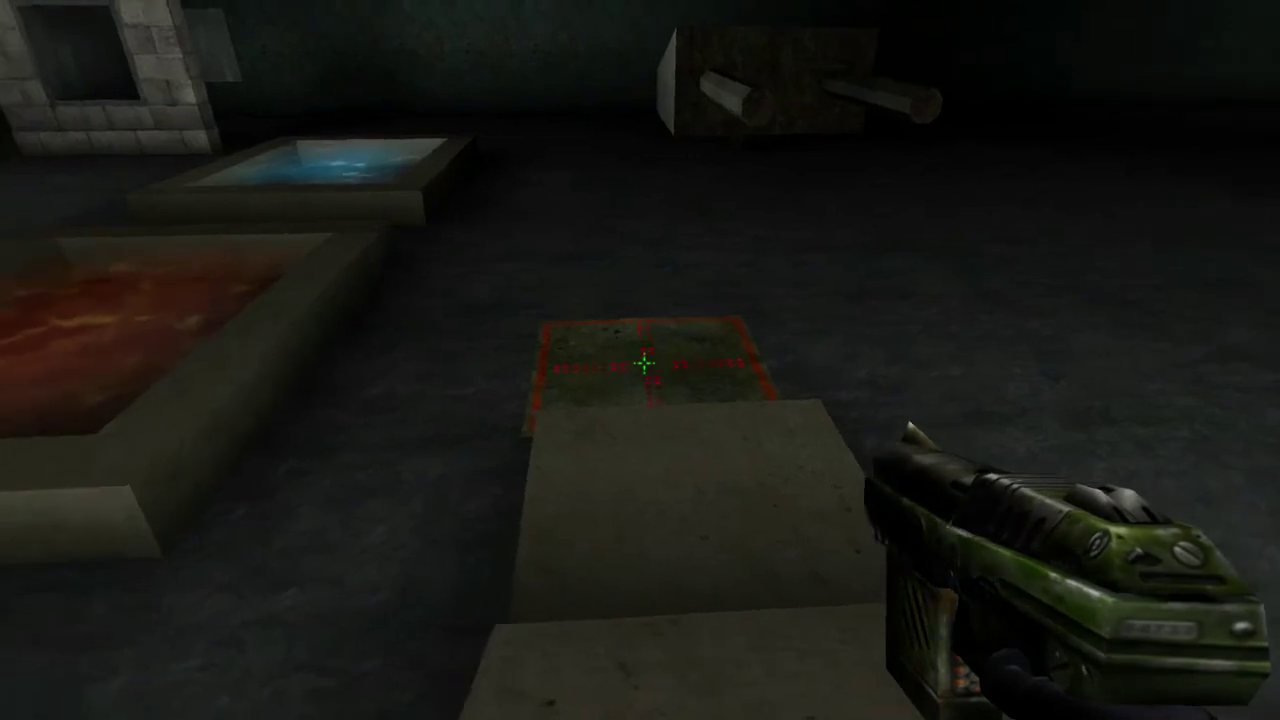
click(644, 363)
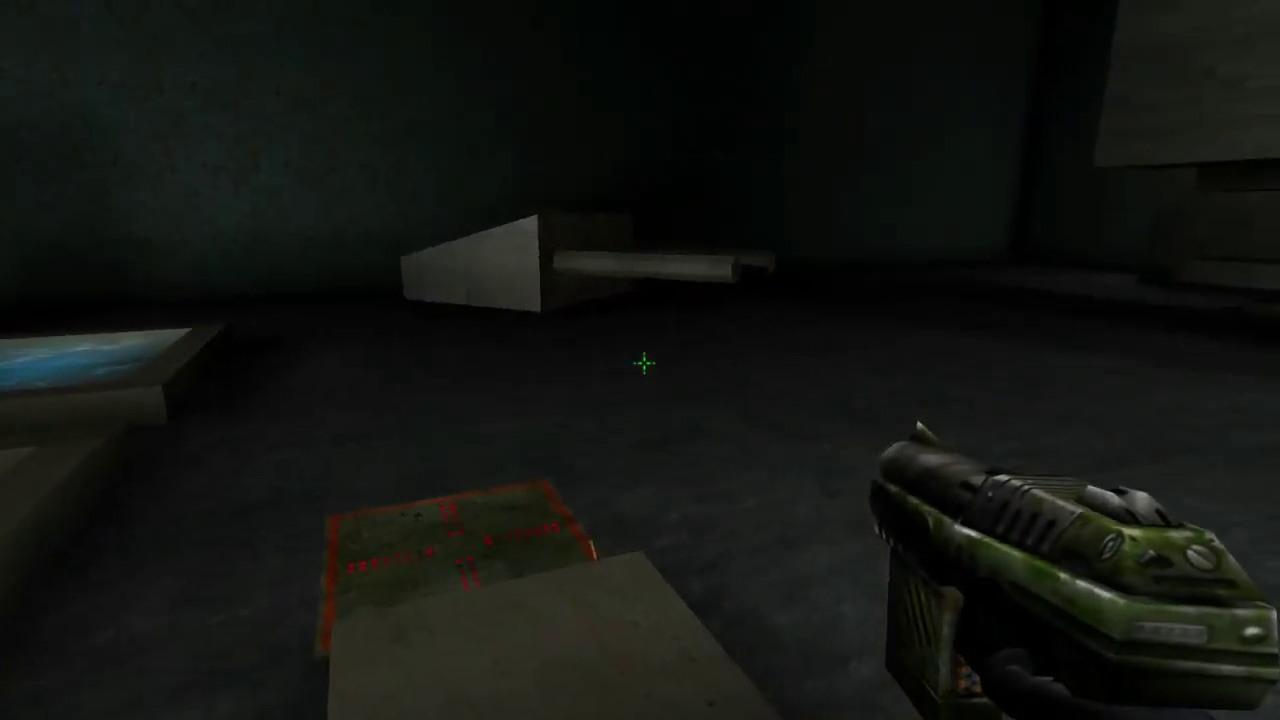
key(w)
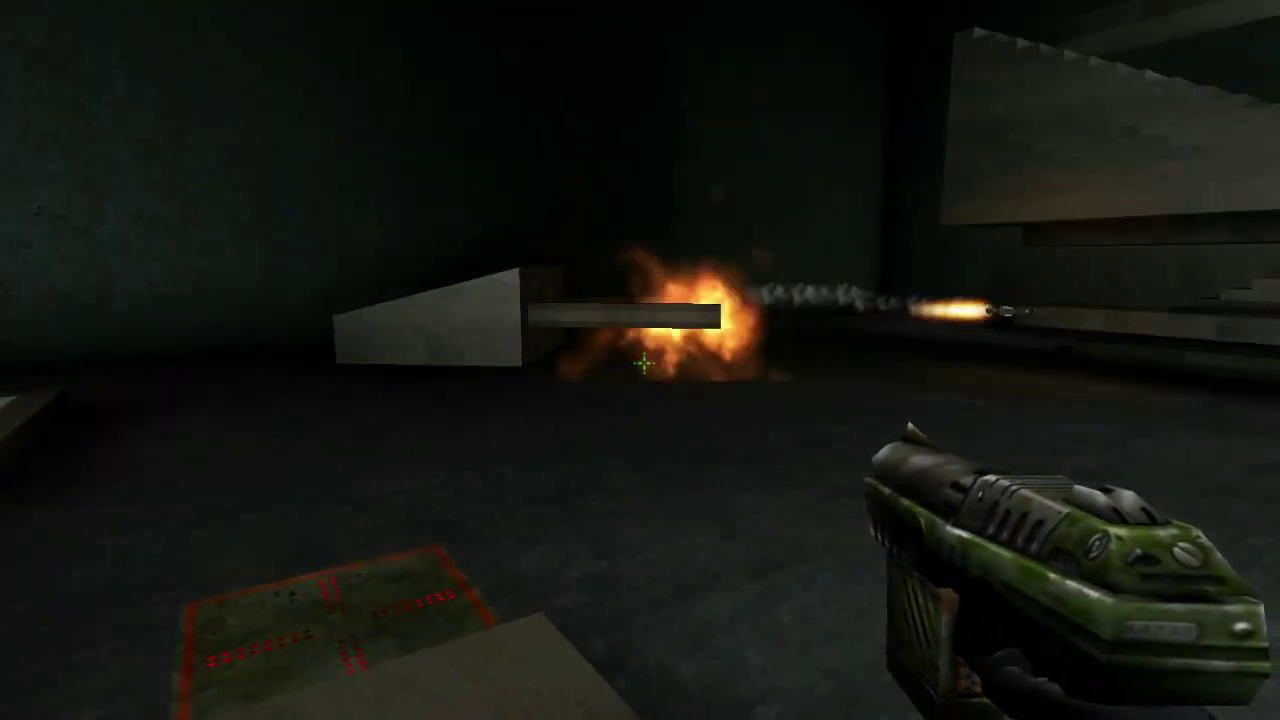
key(w)
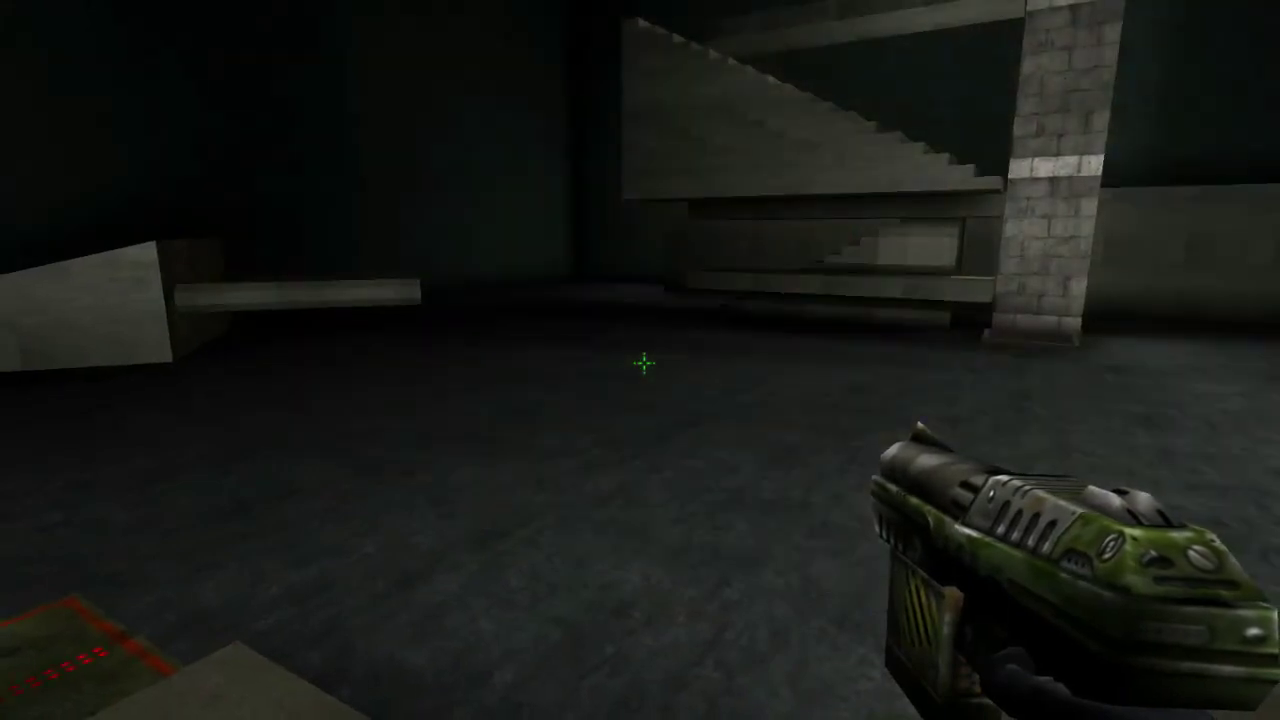